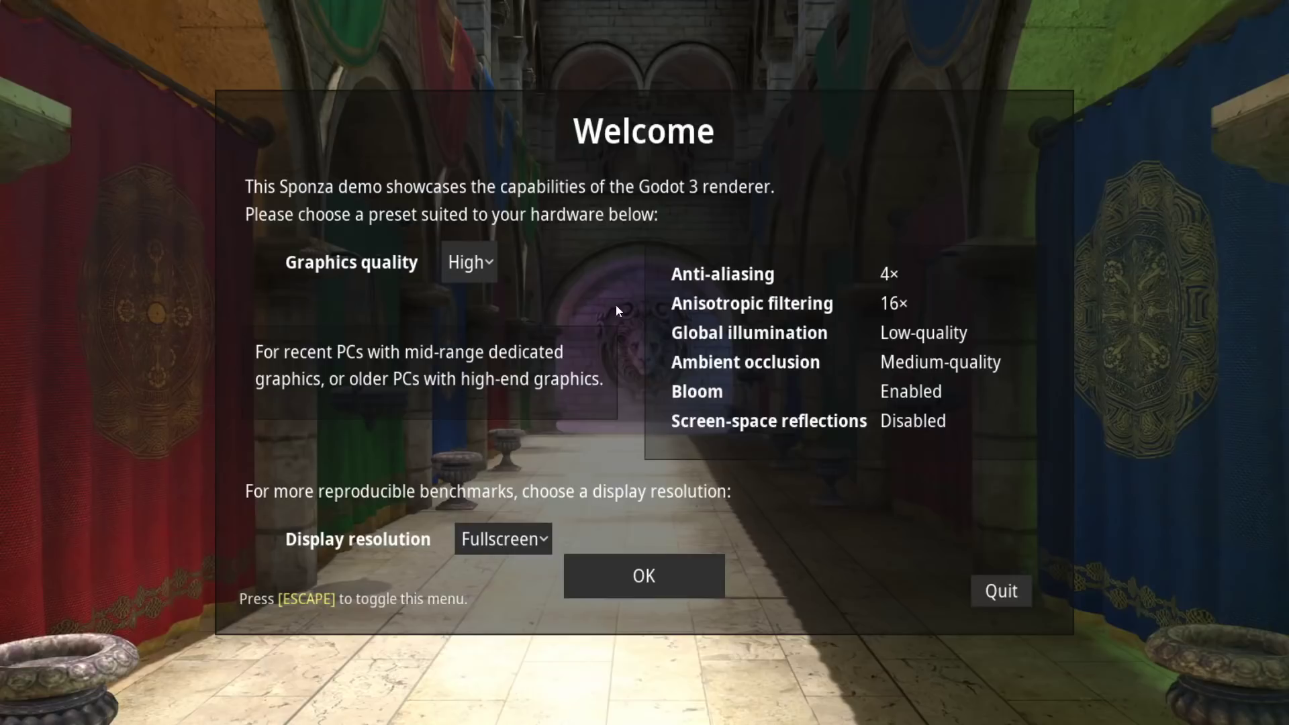
Set the Sponza demo's graphics quality preset to Ultra in the Welcome menu
{"action": "left_click", "coordinate": [483, 260]}
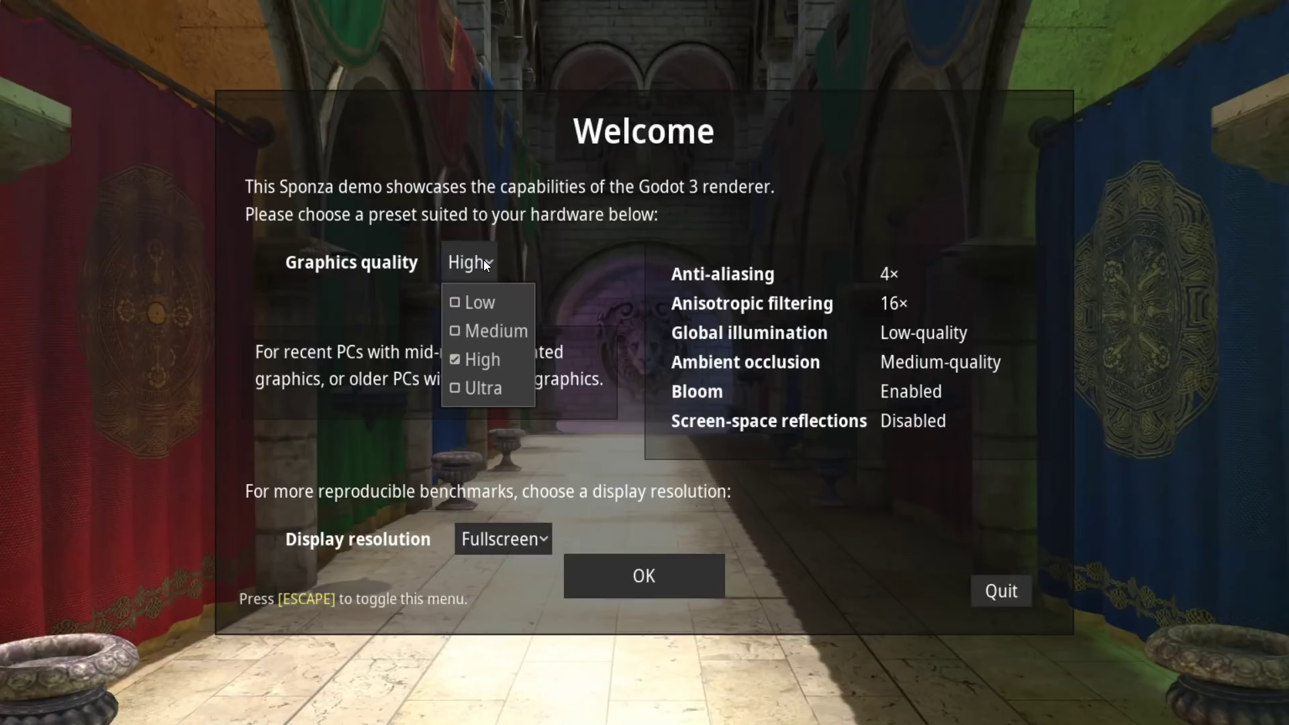
{"action": "left_click", "coordinate": [464, 387]}
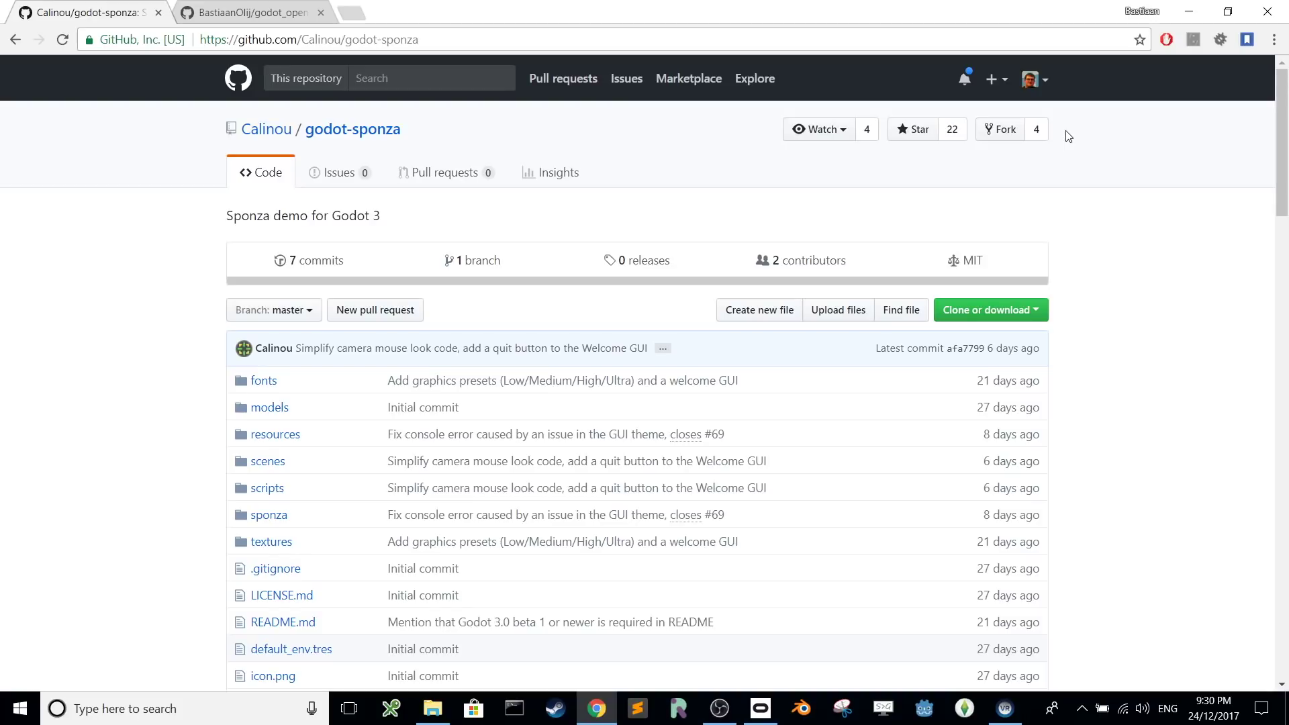
Go to the BastiaanOlij/godot_openvr repository tab and open its demo folder
{"action": "left_click", "coordinate": [248, 10]}
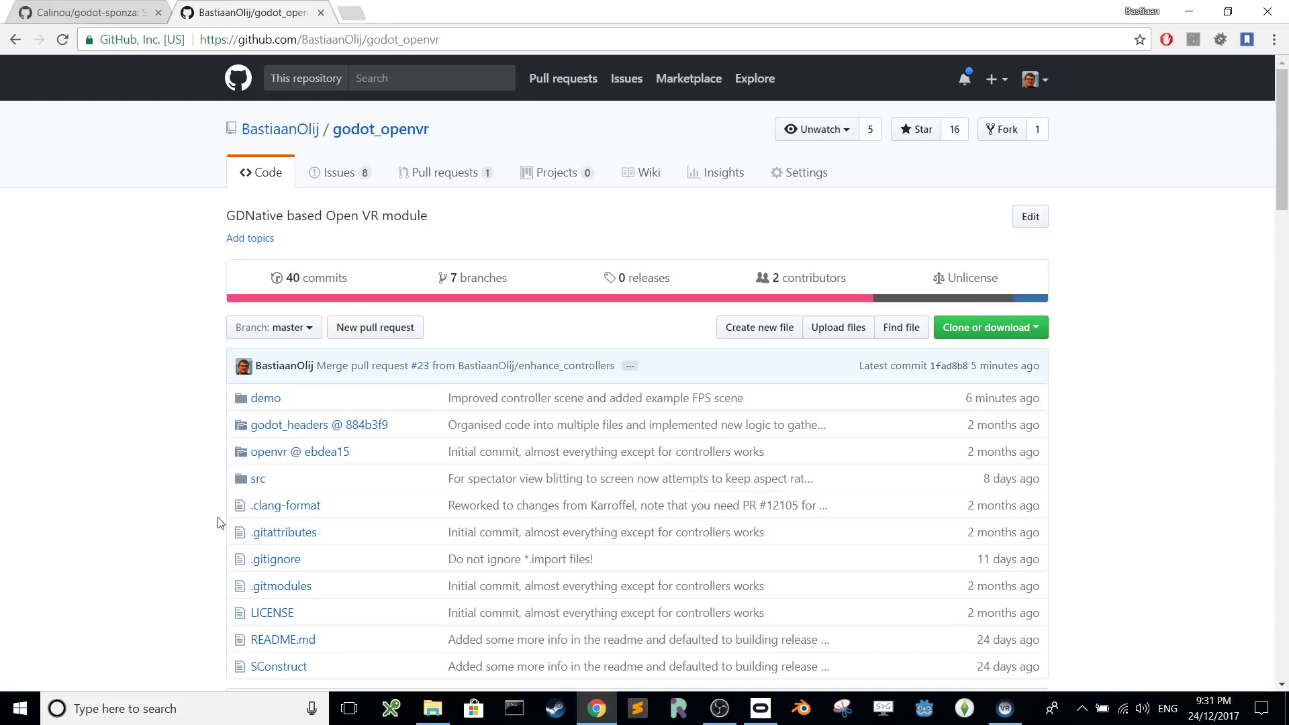
{"action": "left_click", "coordinate": [257, 400]}
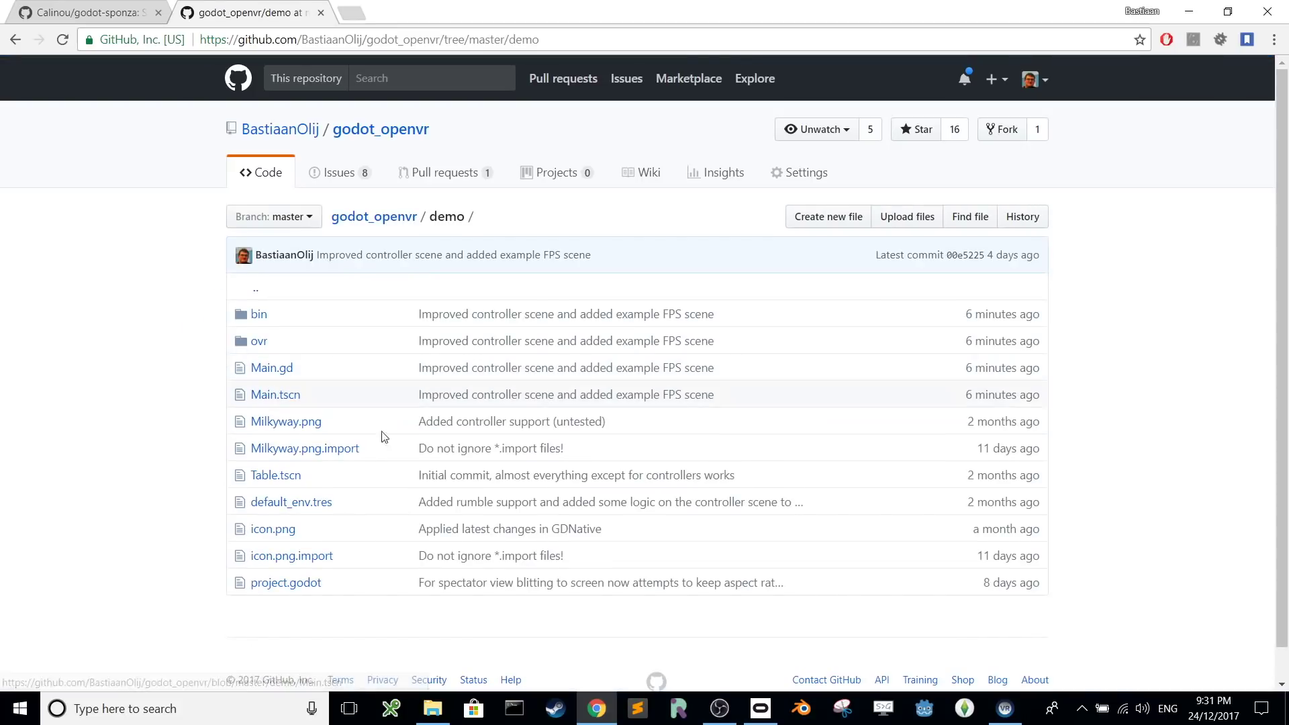
Rename the godot-sponza folder to godot-sponza-vr
{"action": "key", "text": "alt+Tab"}
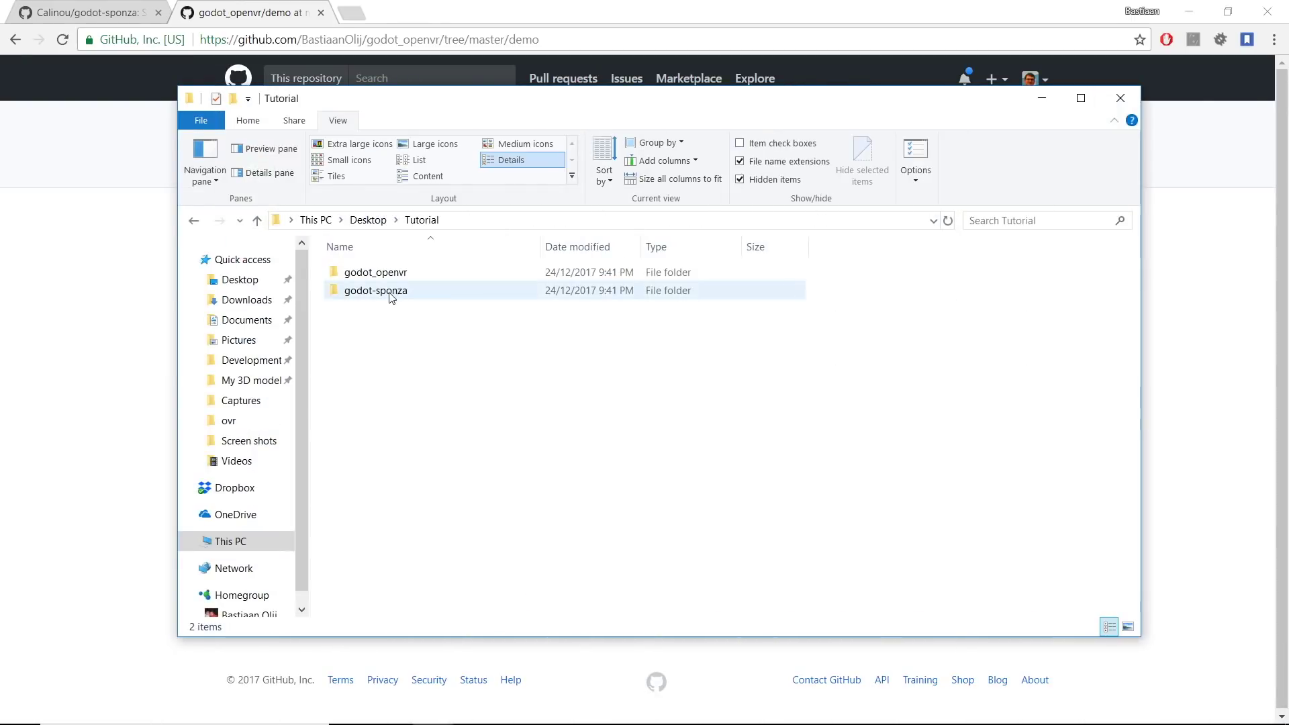
{"action": "left_click", "coordinate": [391, 299]}
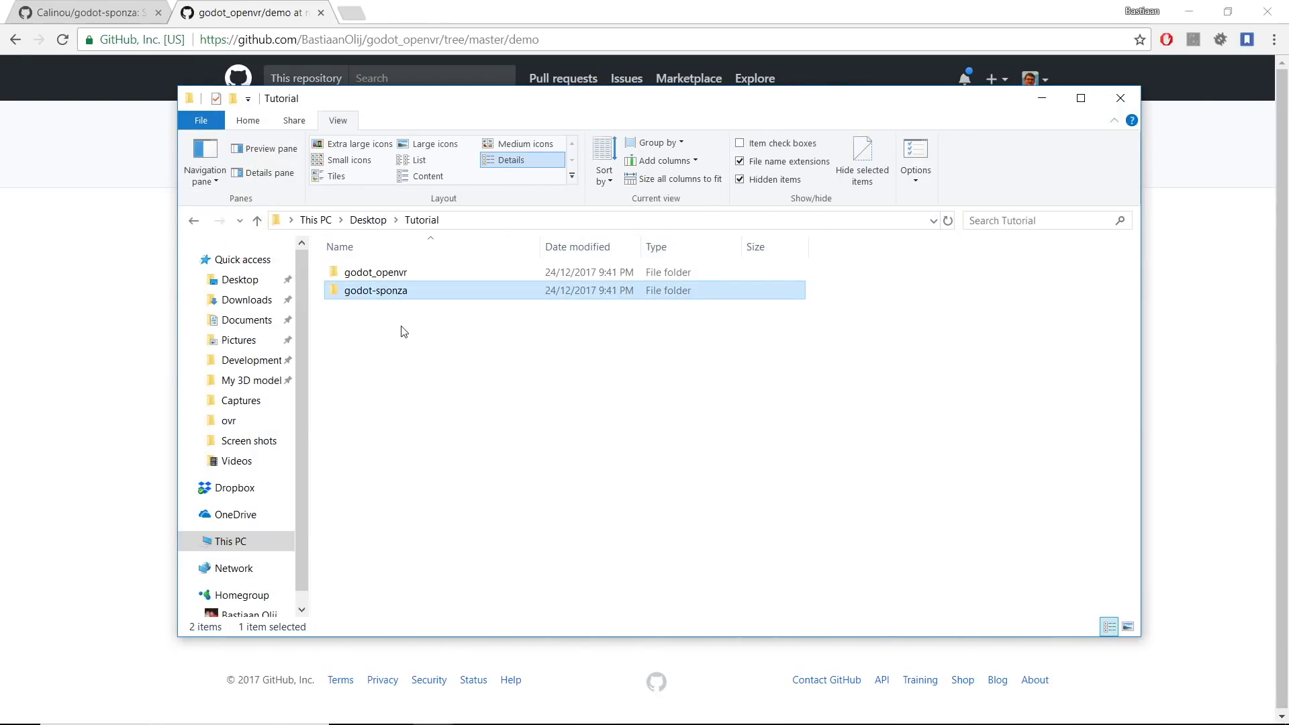
{"action": "left_click", "coordinate": [392, 288]}
{"action": "left_click", "coordinate": [391, 288]}
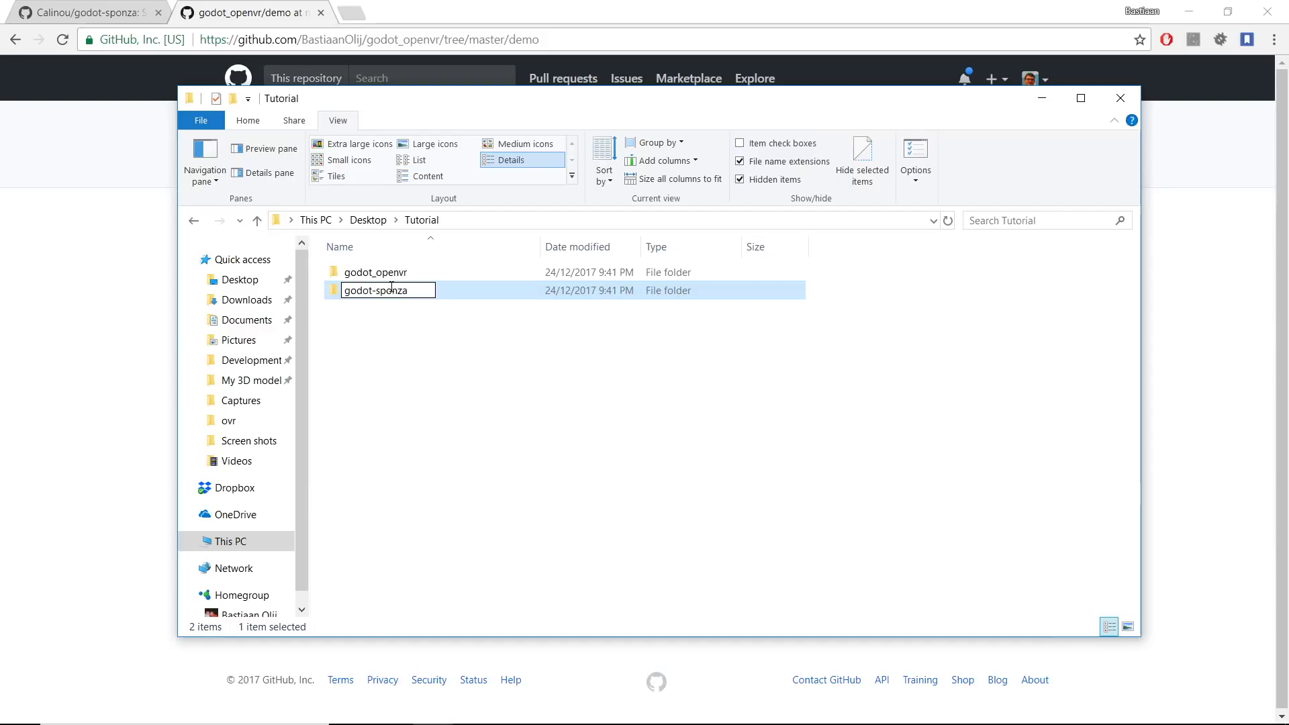
{"action": "type", "text": "-vr"}
{"action": "key", "text": "Return"}
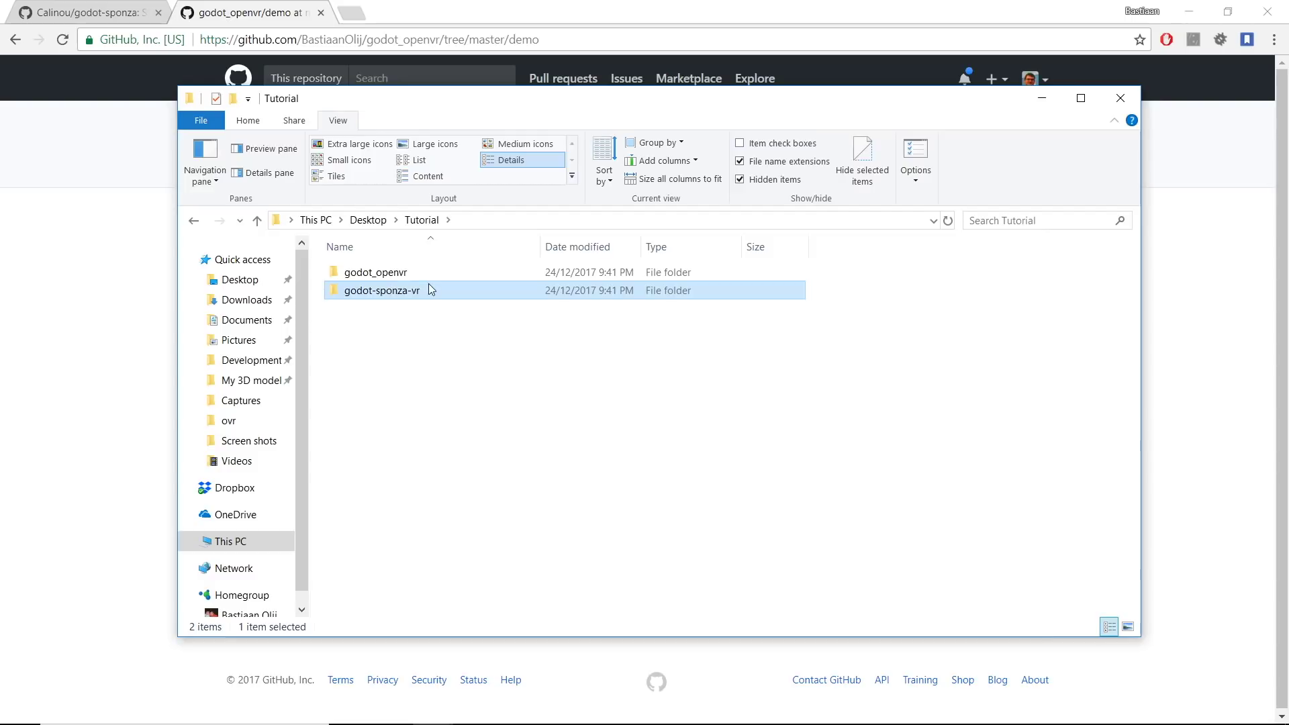
Copy the bin and ovr folders from godot_openvr\demo into godot-sponza-vr
{"action": "left_click", "coordinate": [388, 274]}
{"action": "double_click", "coordinate": [388, 274]}
{"action": "double_click", "coordinate": [395, 276]}
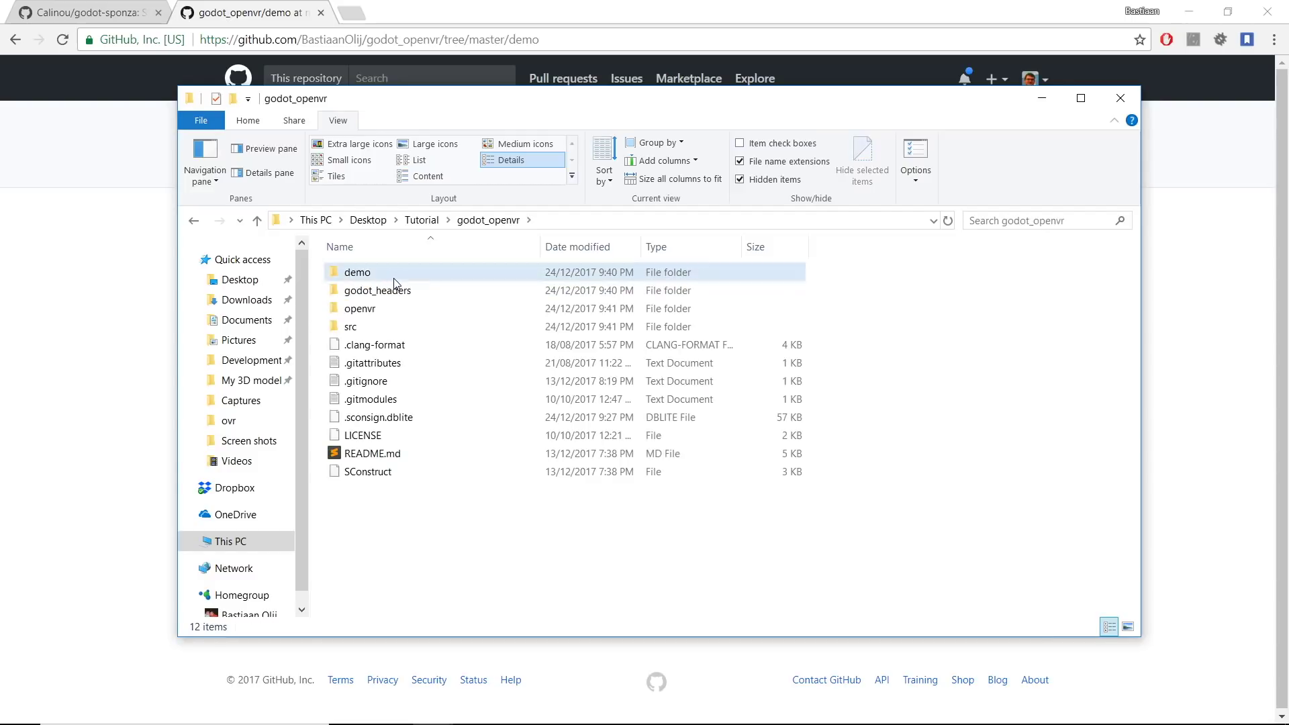
{"action": "mouse_move", "coordinate": [416, 297]}
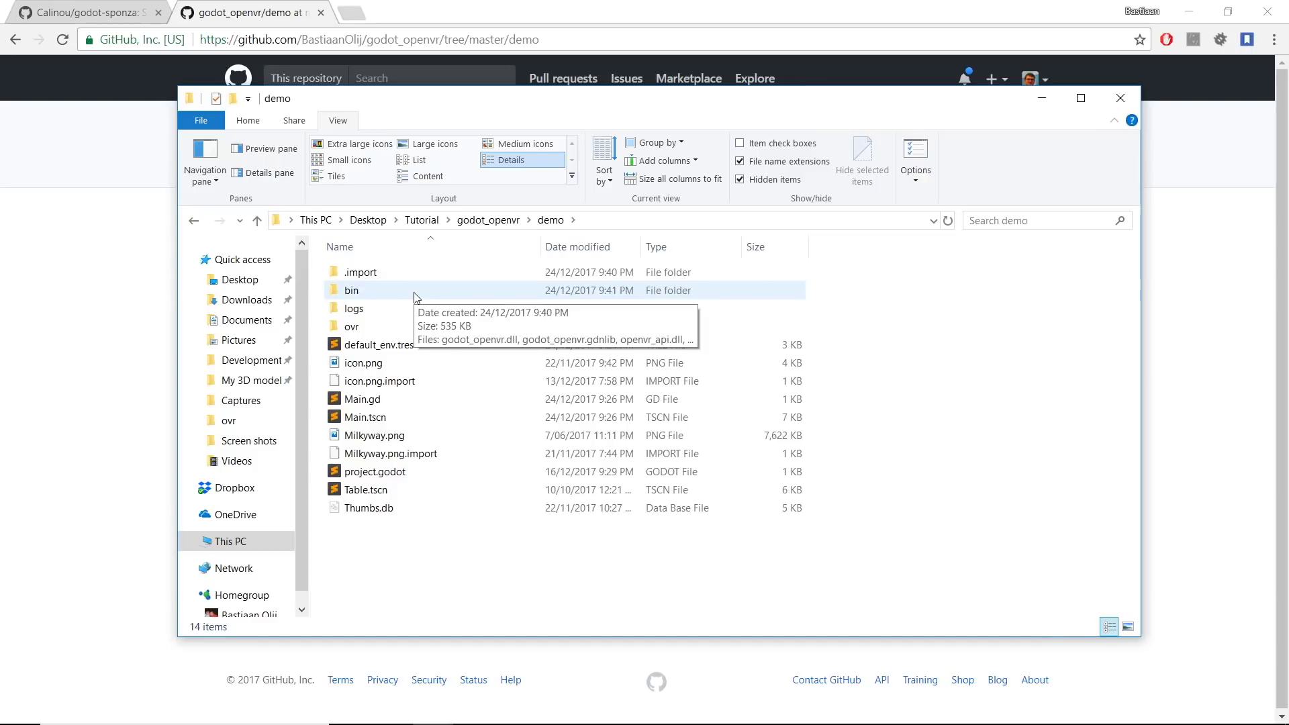
{"action": "left_click", "coordinate": [415, 298]}
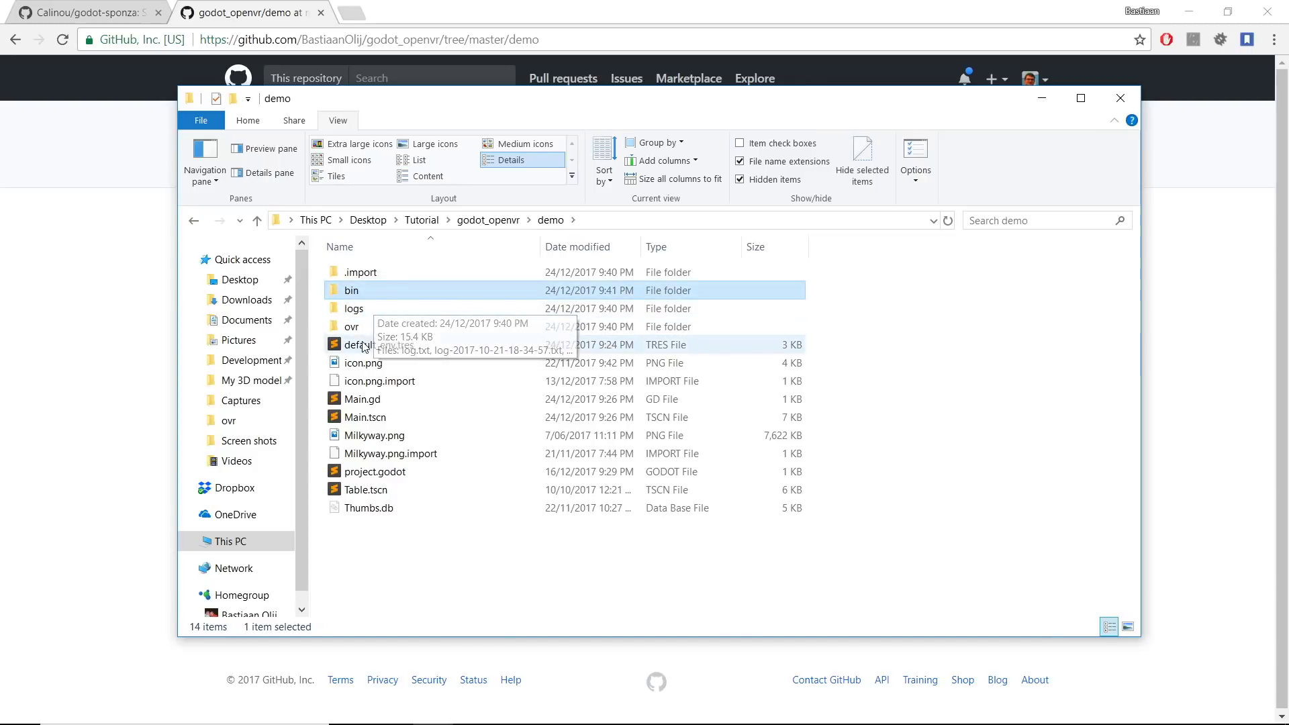
{"action": "left_click", "coordinate": [380, 329], "text": "ctrl"}
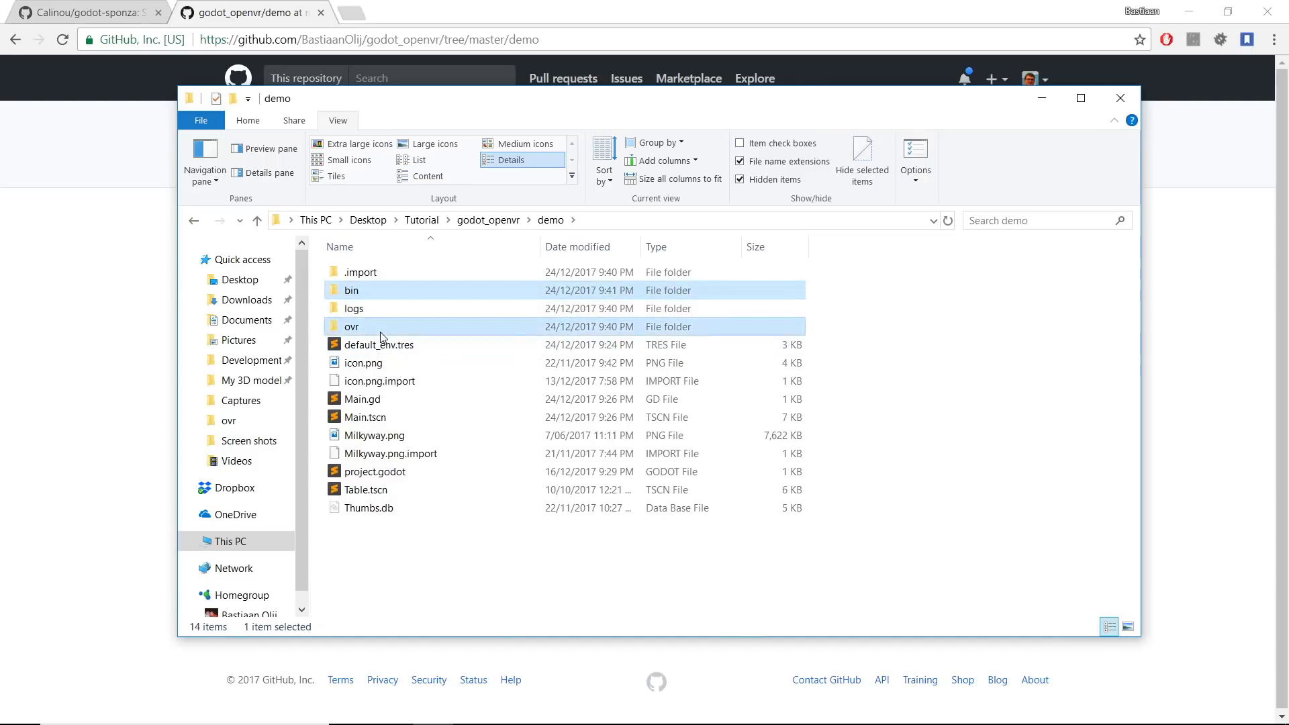
{"action": "left_click", "coordinate": [421, 220]}
{"action": "double_click", "coordinate": [388, 292]}
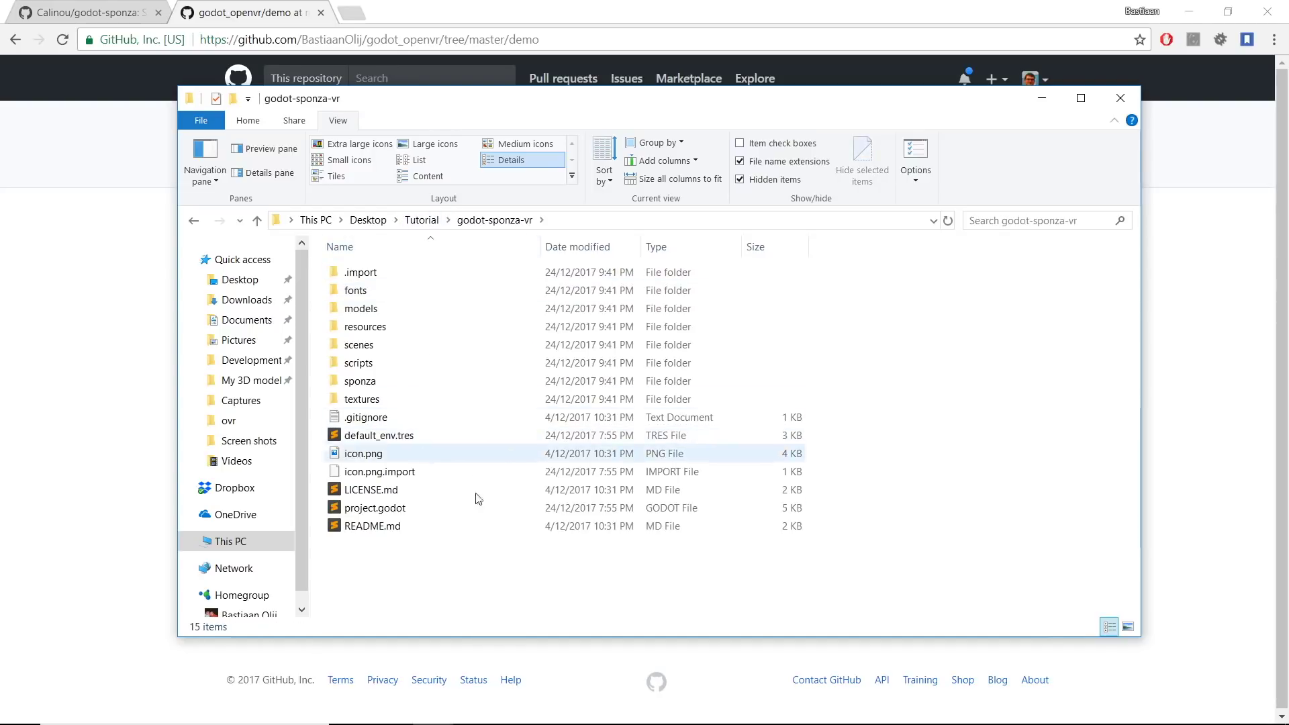
{"action": "key", "text": "ctrl+v"}
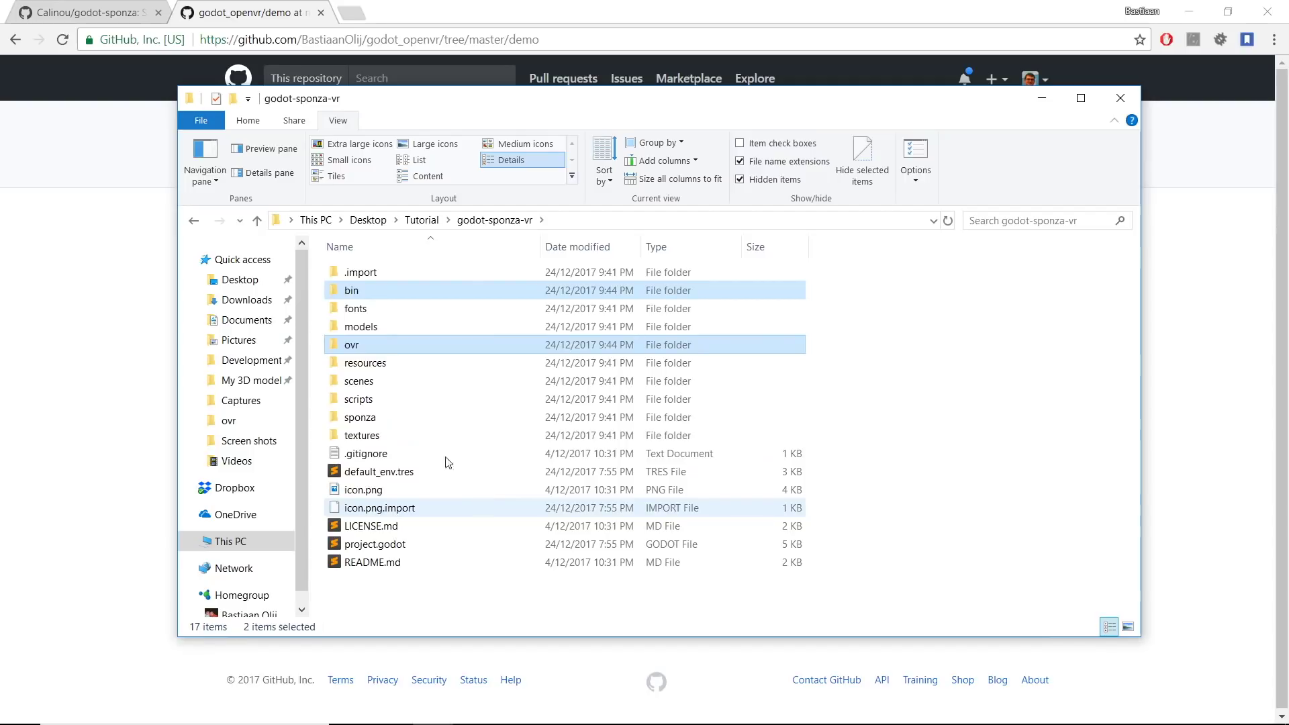
Inspect the bin folder's files, such as OpenVRRenderModel.gdns, then open the ovr folder
{"action": "double_click", "coordinate": [457, 295]}
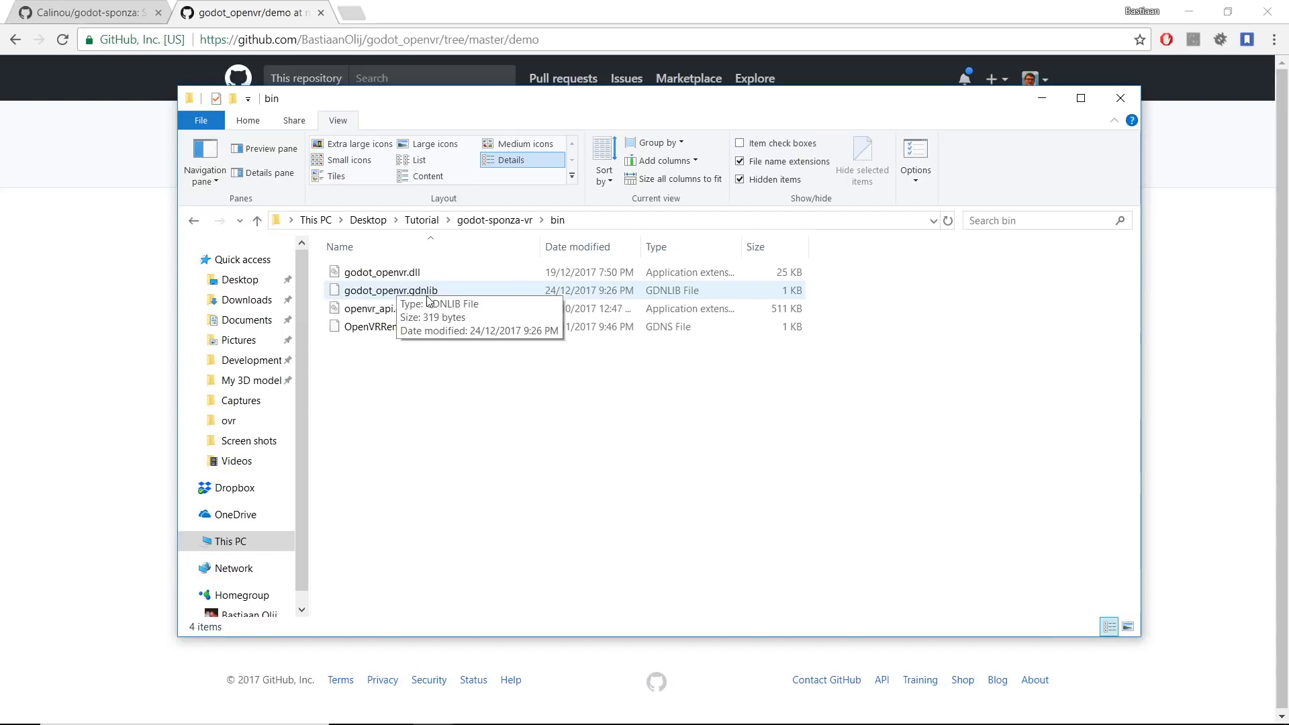
{"action": "mouse_move", "coordinate": [395, 311]}
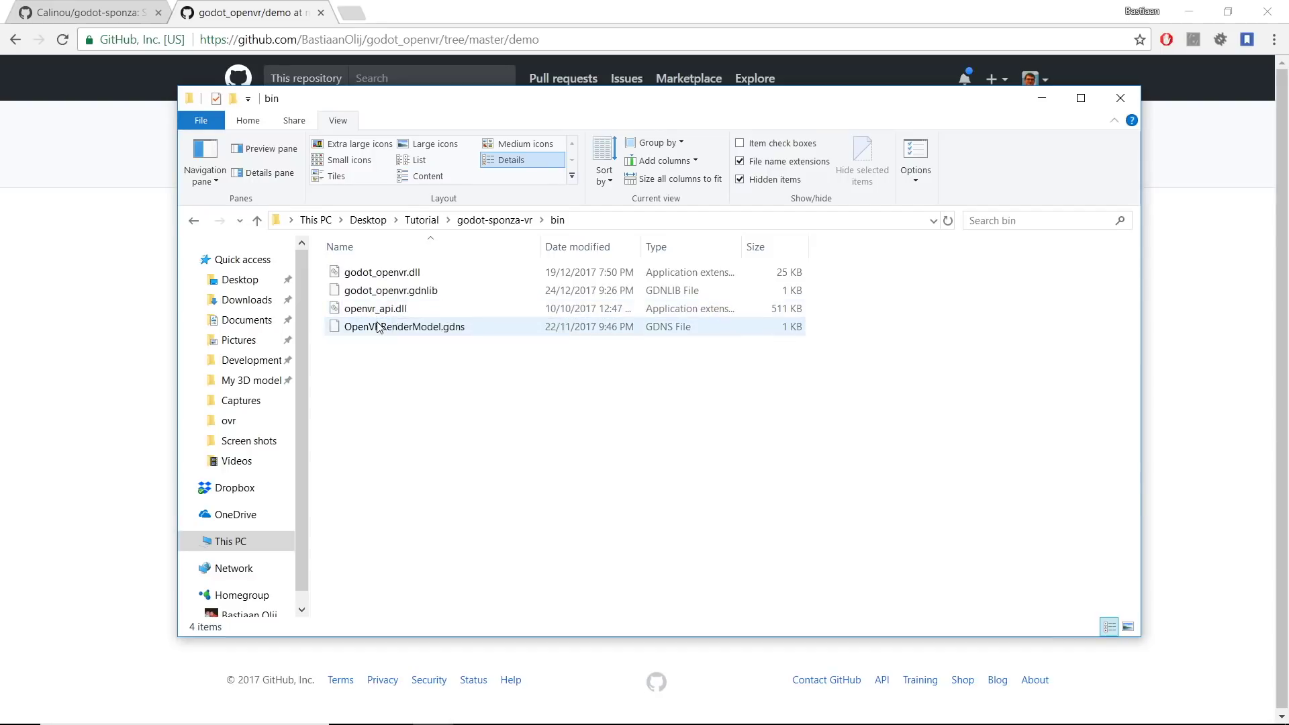
{"action": "left_click", "coordinate": [378, 328]}
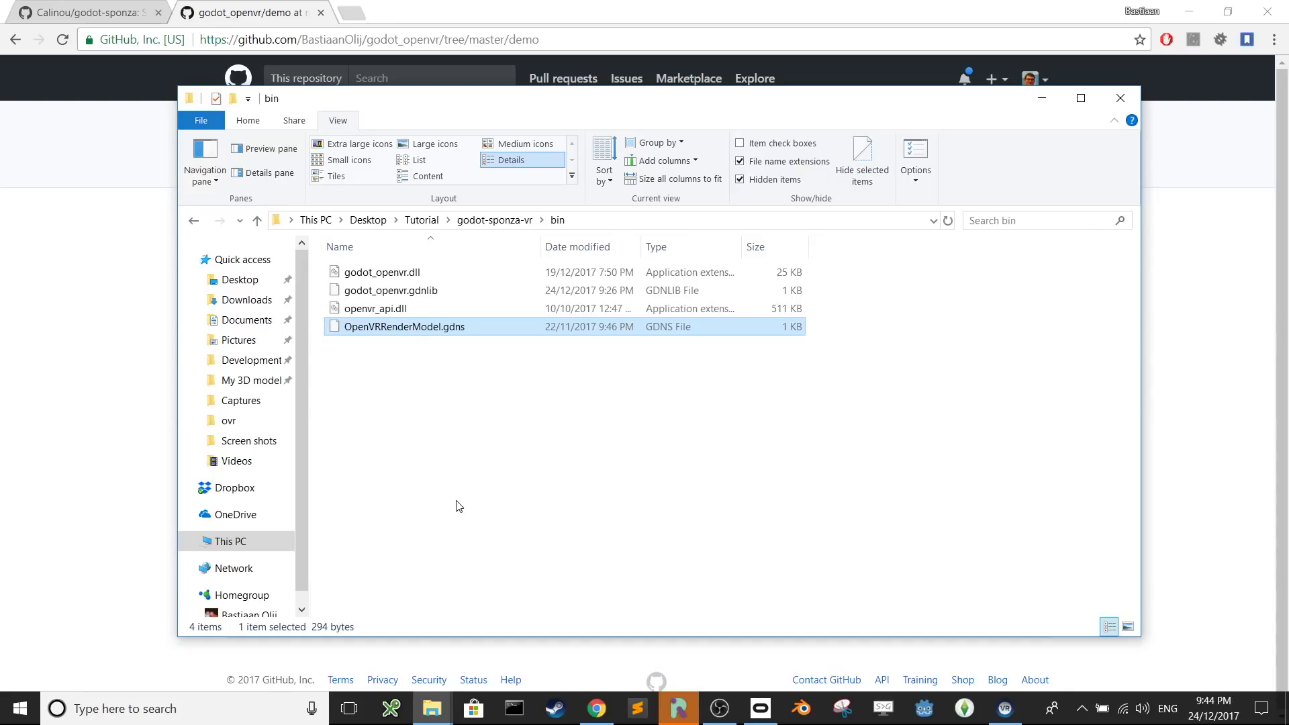
{"action": "left_click", "coordinate": [485, 227]}
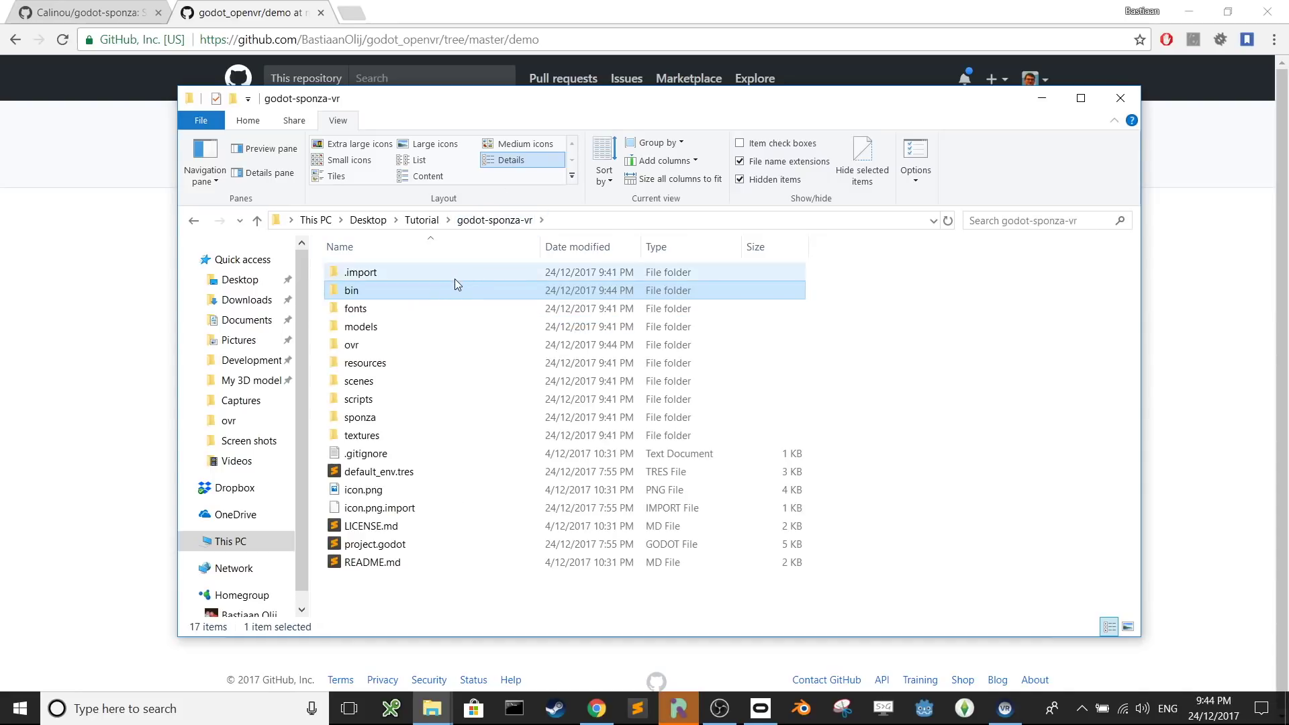
{"action": "double_click", "coordinate": [356, 344]}
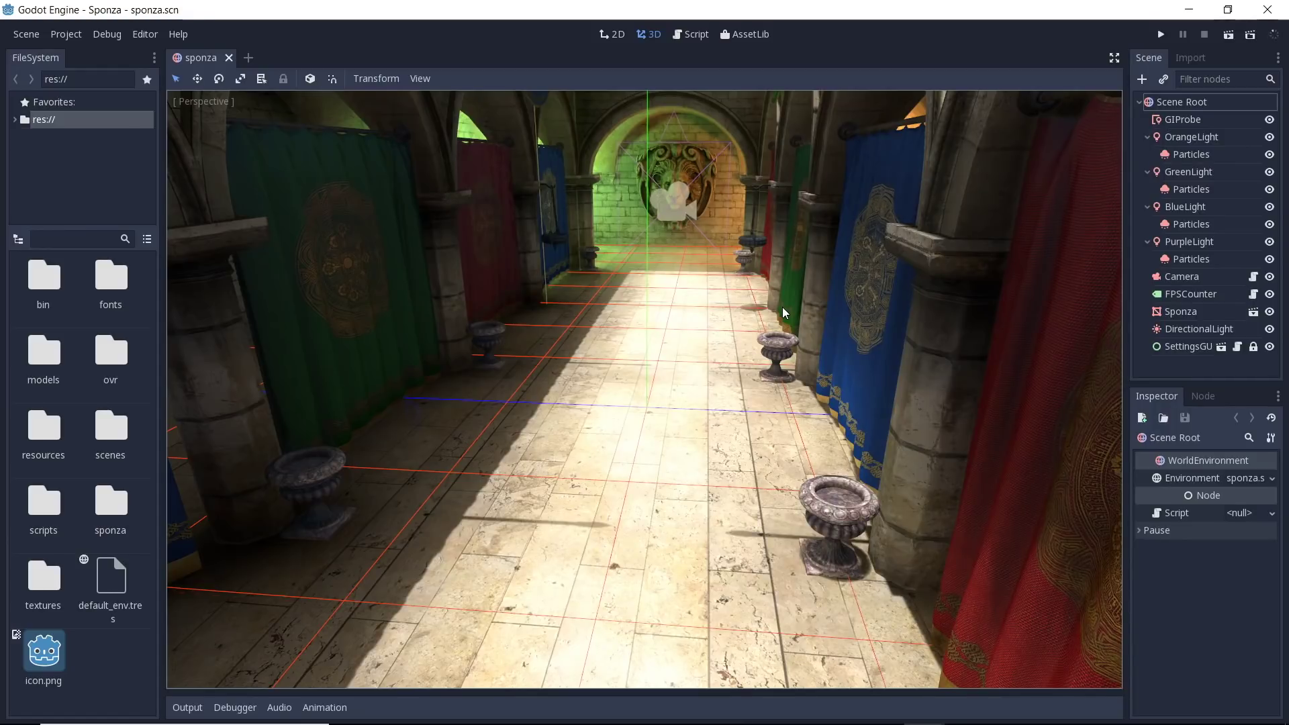
Delete the Camera, FPSCounter and SettingsGUI nodes from the sponza scene
{"action": "left_click", "coordinate": [1203, 276]}
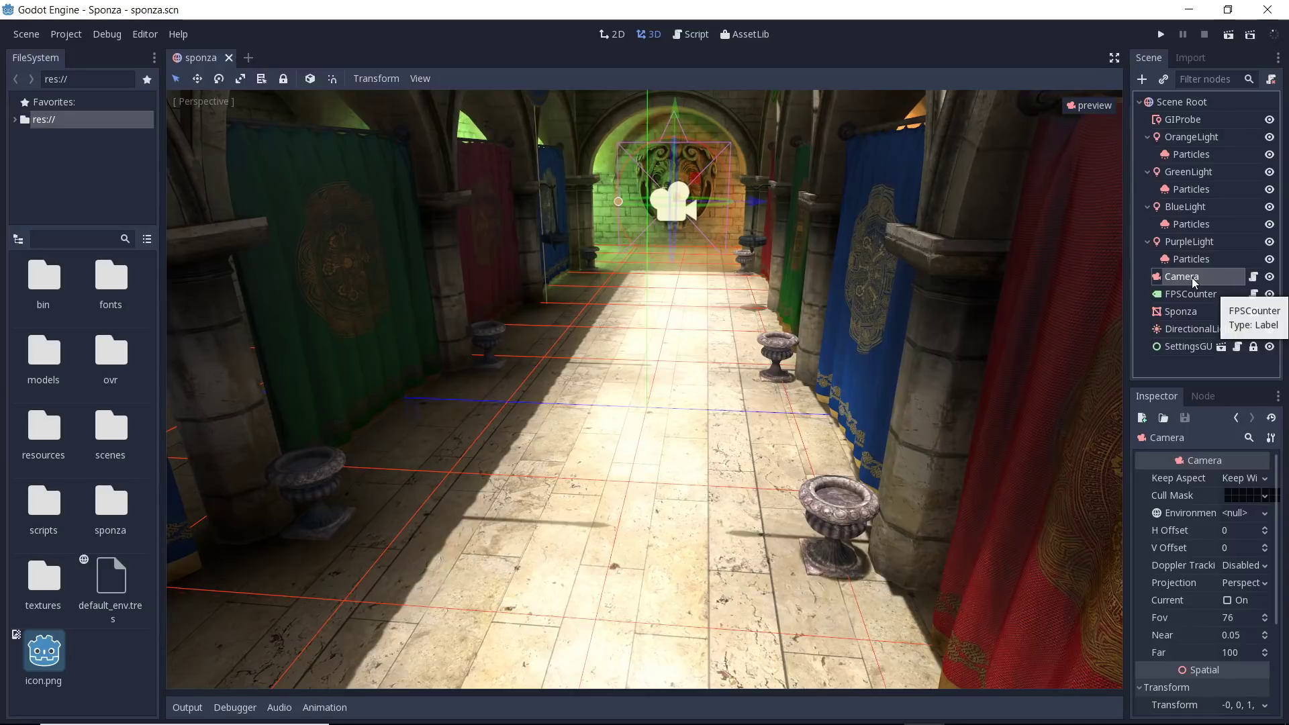
{"action": "right_click", "coordinate": [1191, 277]}
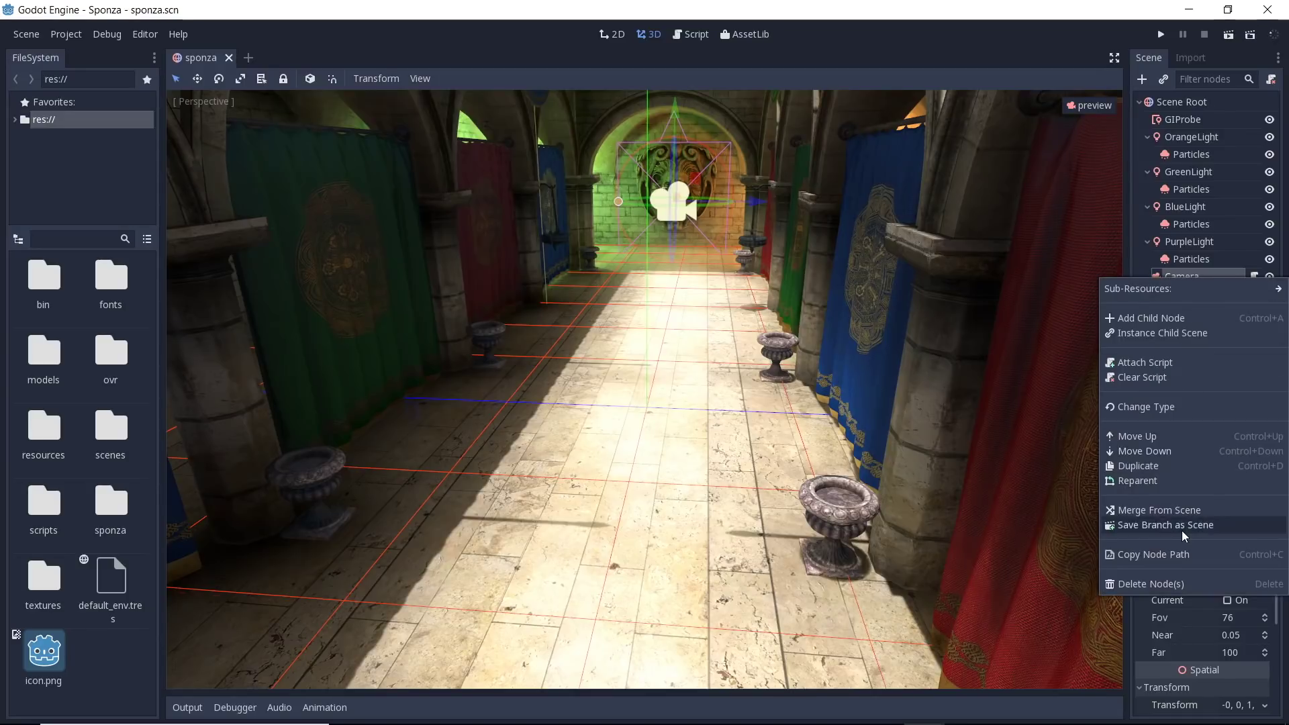
{"action": "left_click", "coordinate": [1172, 585]}
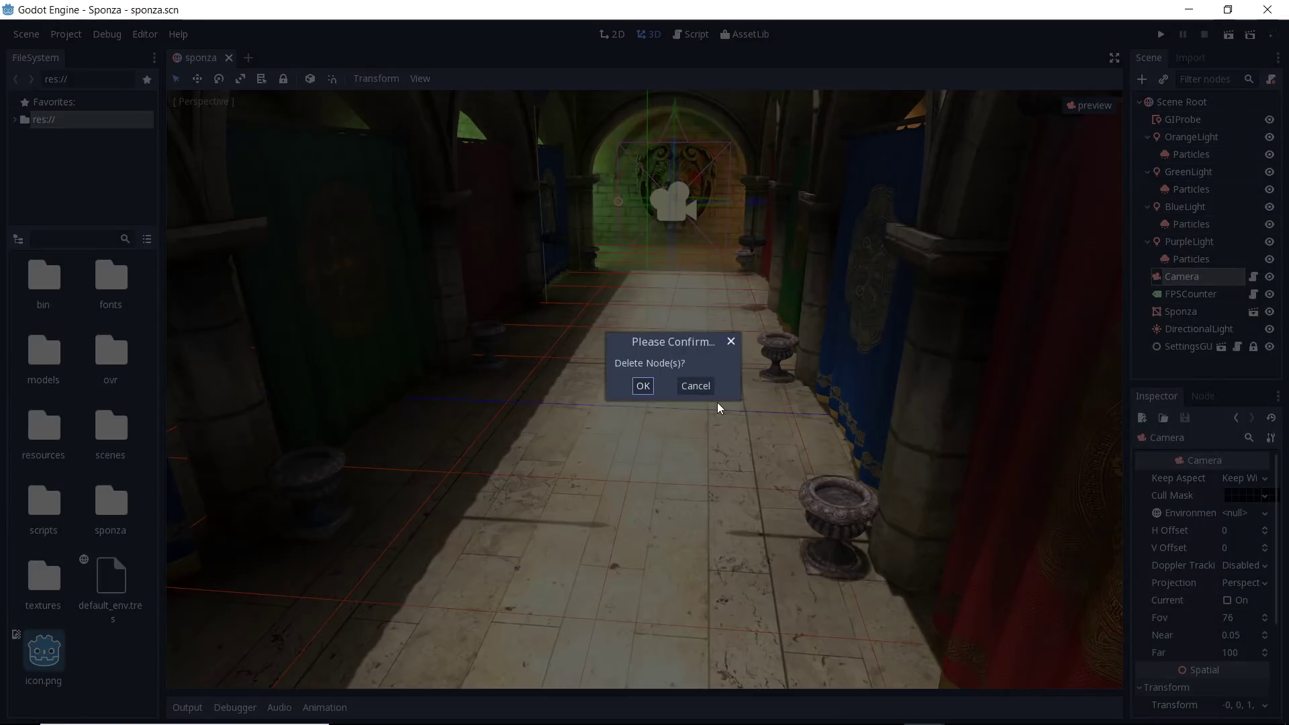
{"action": "left_click", "coordinate": [651, 388]}
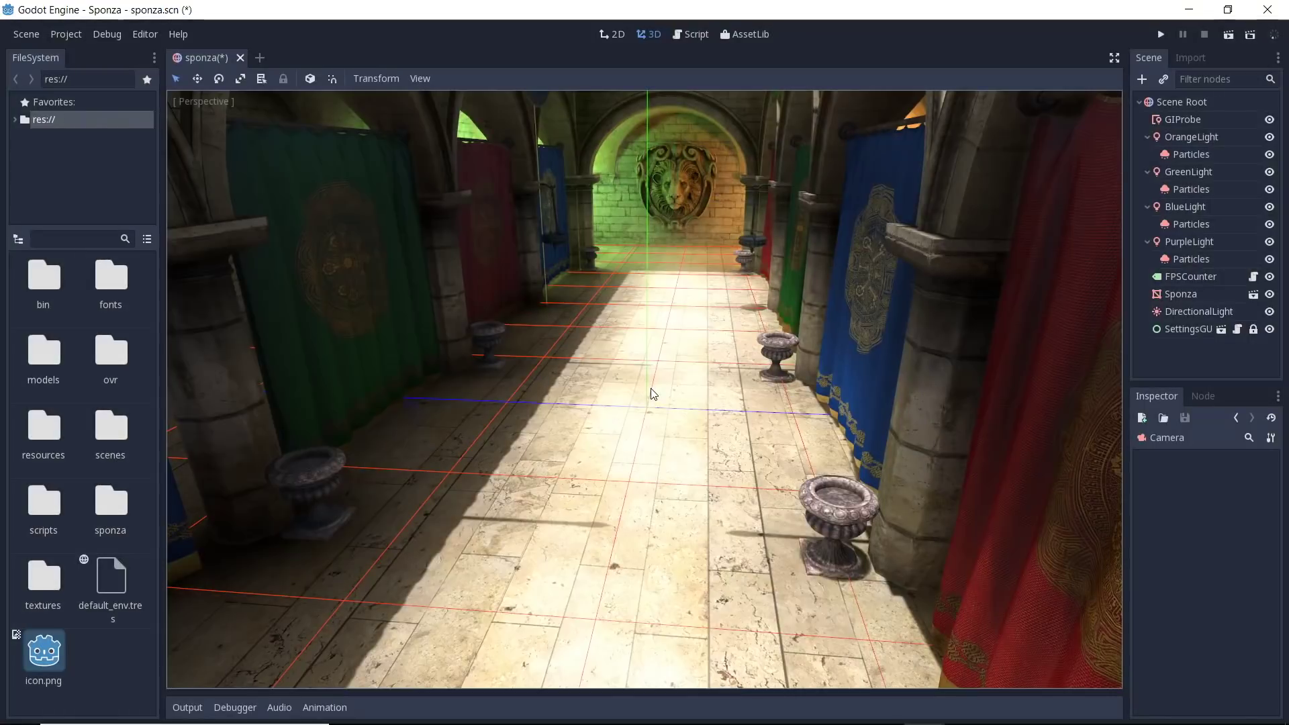
{"action": "left_click", "coordinate": [1185, 274]}
{"action": "right_click", "coordinate": [1198, 276]}
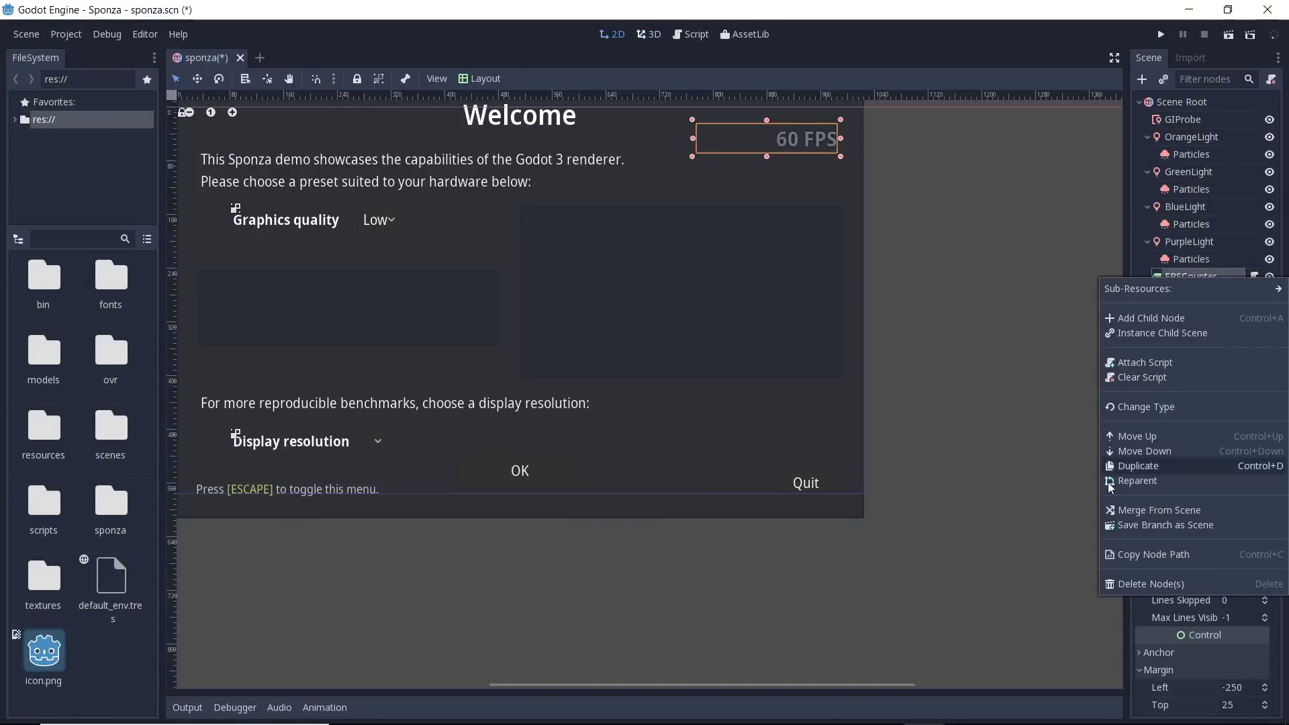
{"action": "left_click", "coordinate": [1125, 584]}
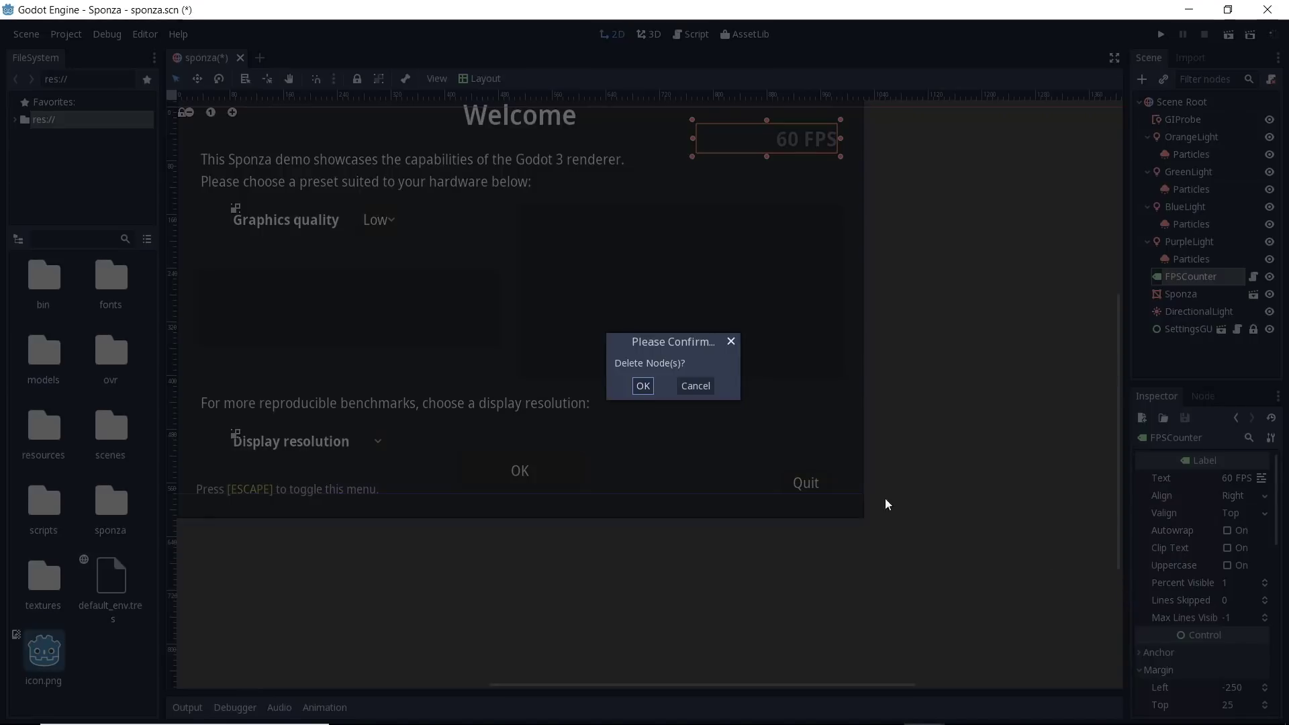
{"action": "left_click", "coordinate": [644, 387]}
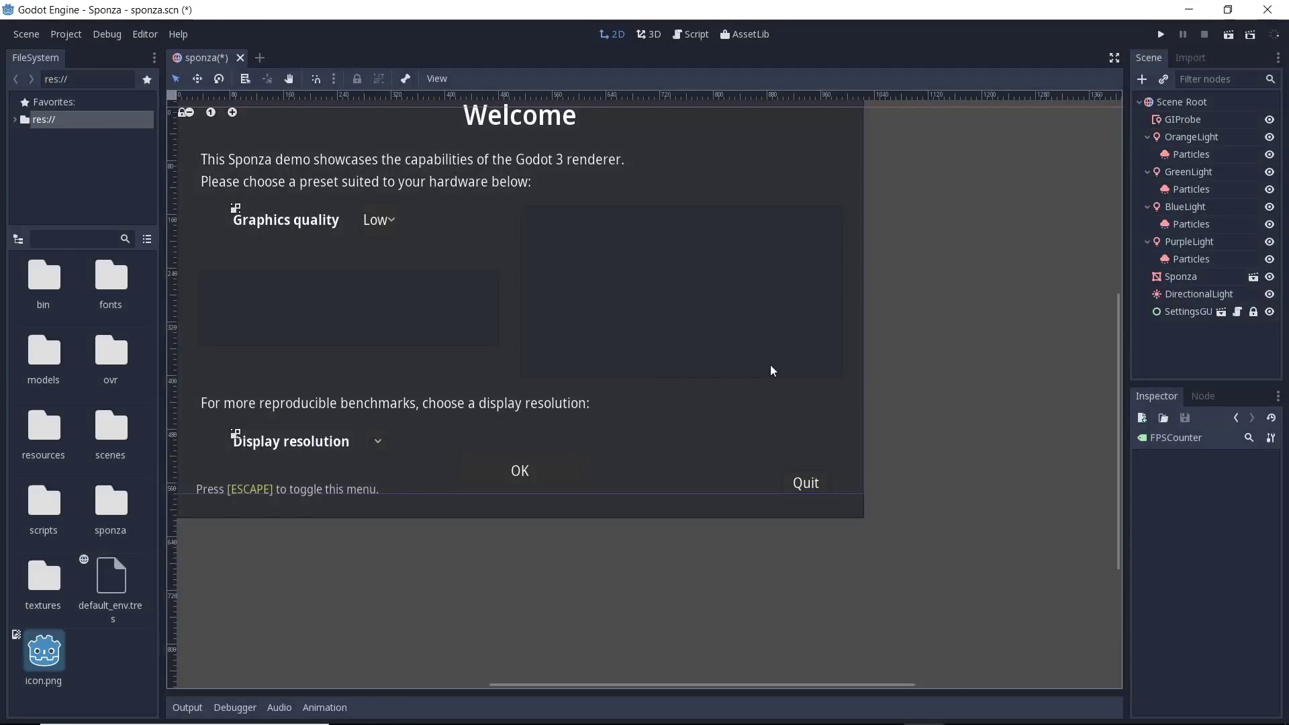
{"action": "right_click", "coordinate": [1171, 309]}
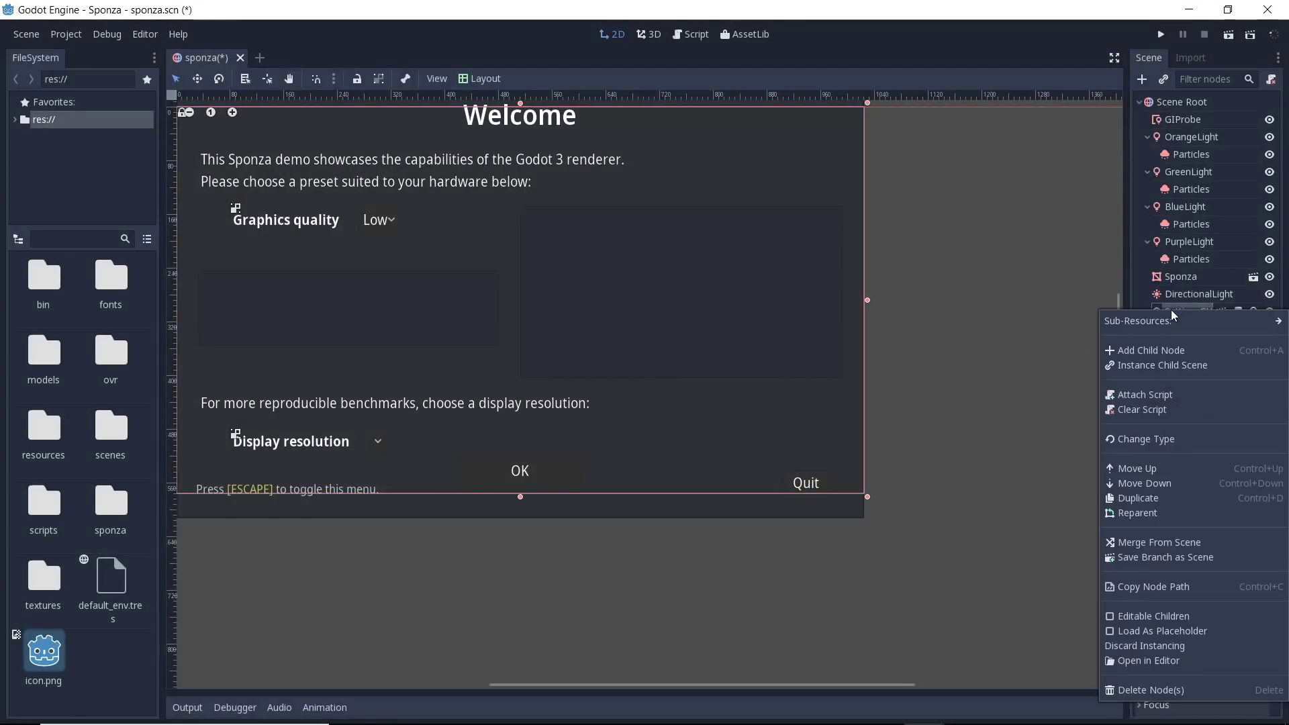
{"action": "left_click", "coordinate": [1143, 684]}
{"action": "left_click", "coordinate": [642, 388]}
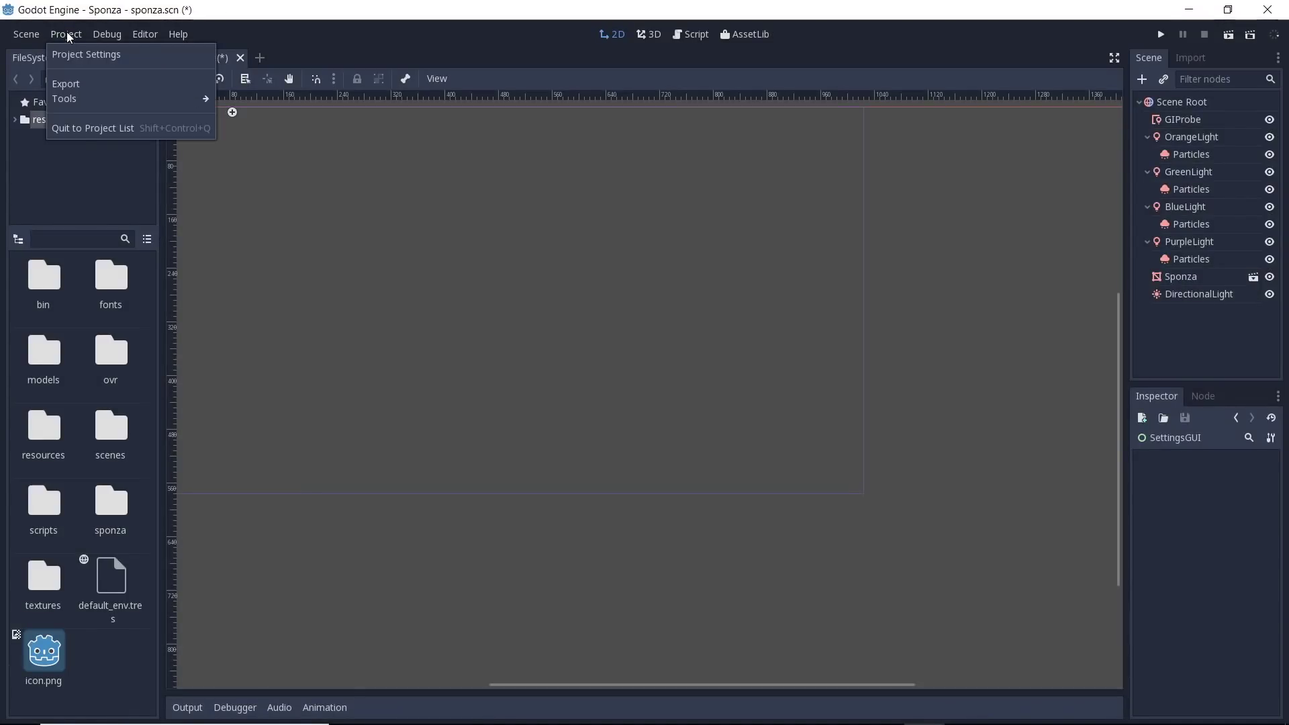
Append VR to the project name under Application > Config, making it 'Sponza VR'
{"action": "left_click", "coordinate": [82, 52]}
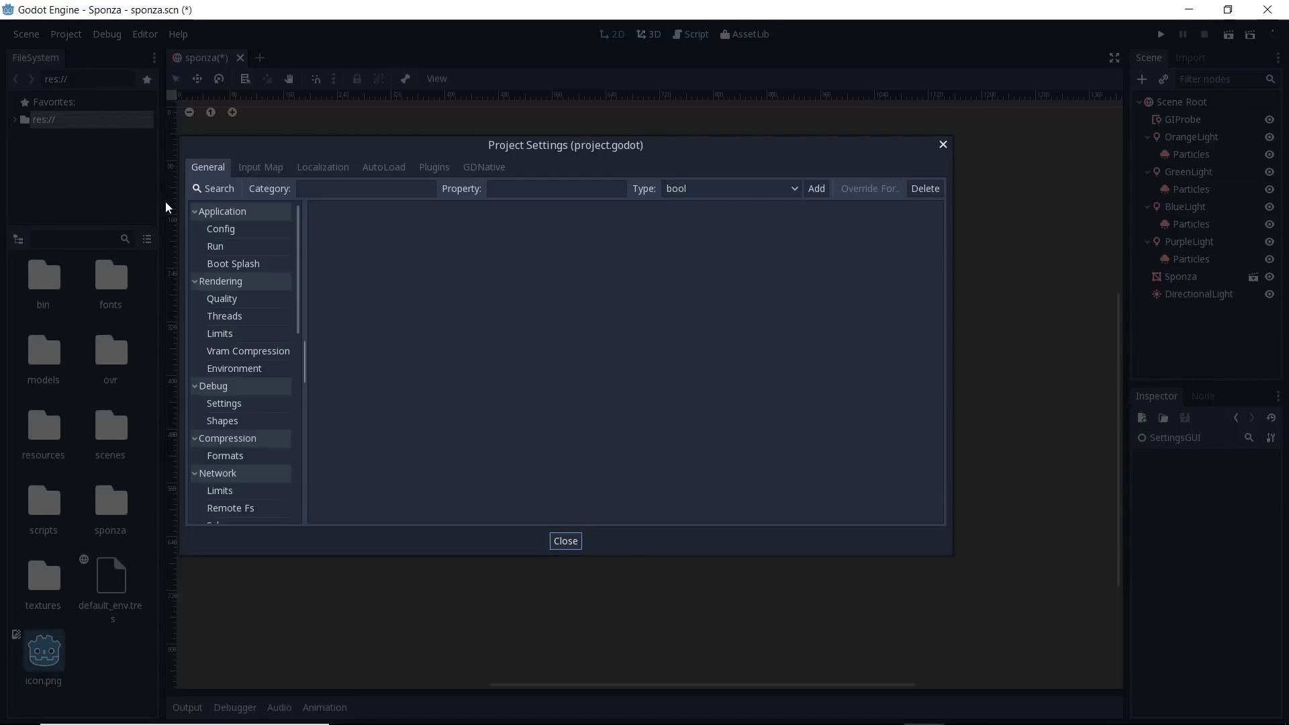
{"action": "left_click", "coordinate": [220, 229]}
{"action": "left_click", "coordinate": [759, 214]}
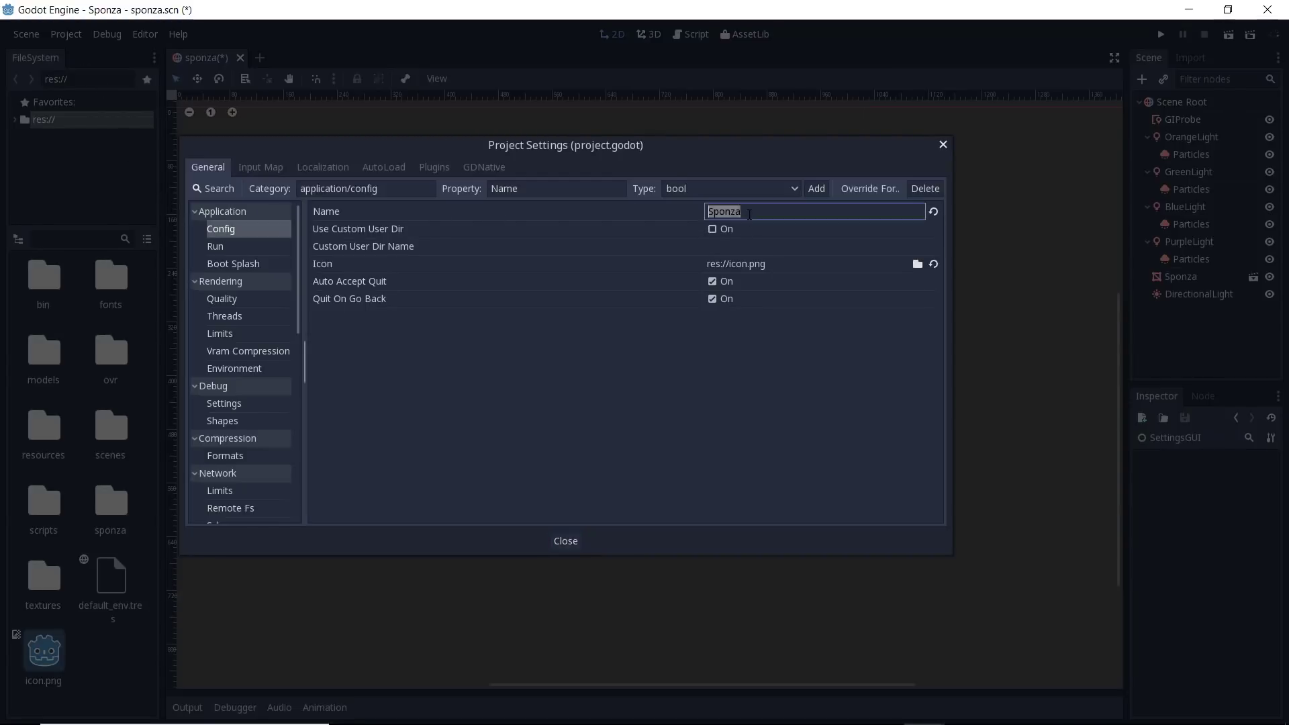
{"action": "type", "text": "VR"}
Look through the Rendering > Quality project settings
{"action": "left_click", "coordinate": [248, 299]}
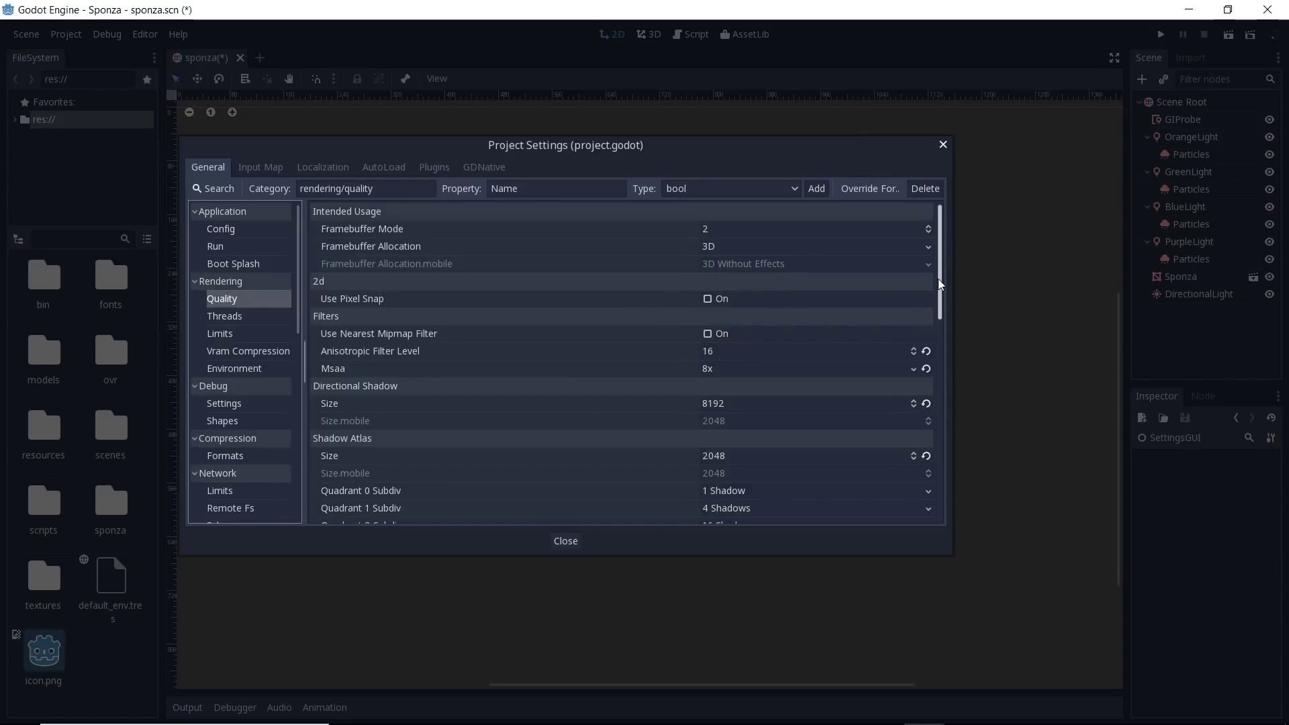
{"action": "left_click_drag", "start_coordinate": [938, 279], "coordinate": [936, 506]}
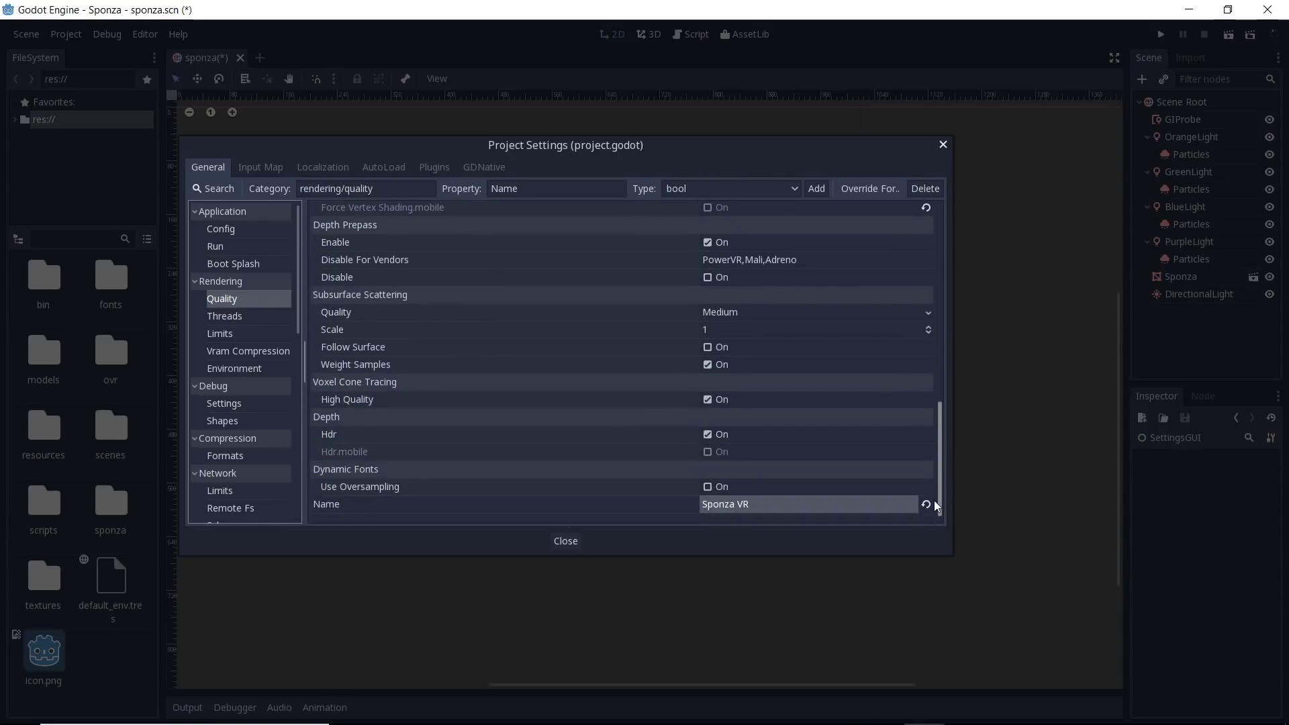
{"action": "left_click_drag", "start_coordinate": [934, 501], "coordinate": [910, 224]}
{"action": "scroll", "coordinate": [260, 405], "scroll_direction": "down", "scroll_amount": 4}
Set the display window to 1280×720 with fullscreen off, then close Project Settings
{"action": "left_click", "coordinate": [257, 404]}
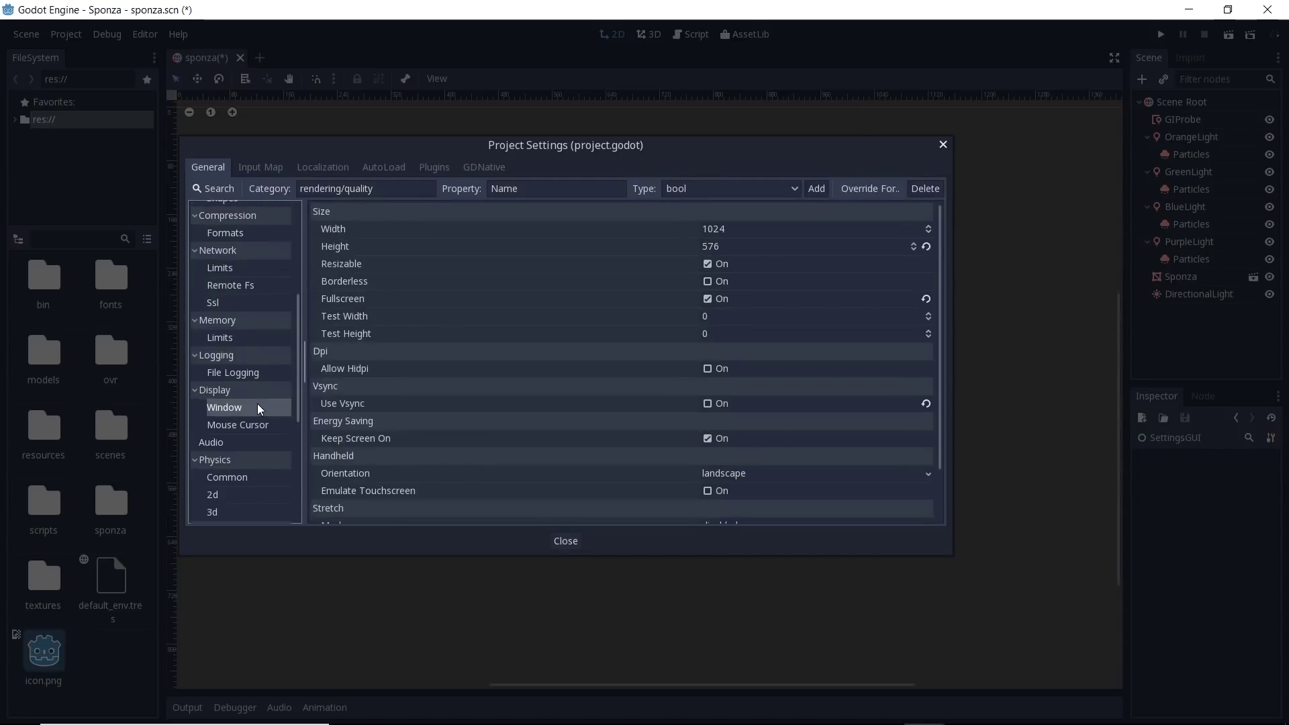
{"action": "left_click", "coordinate": [708, 299]}
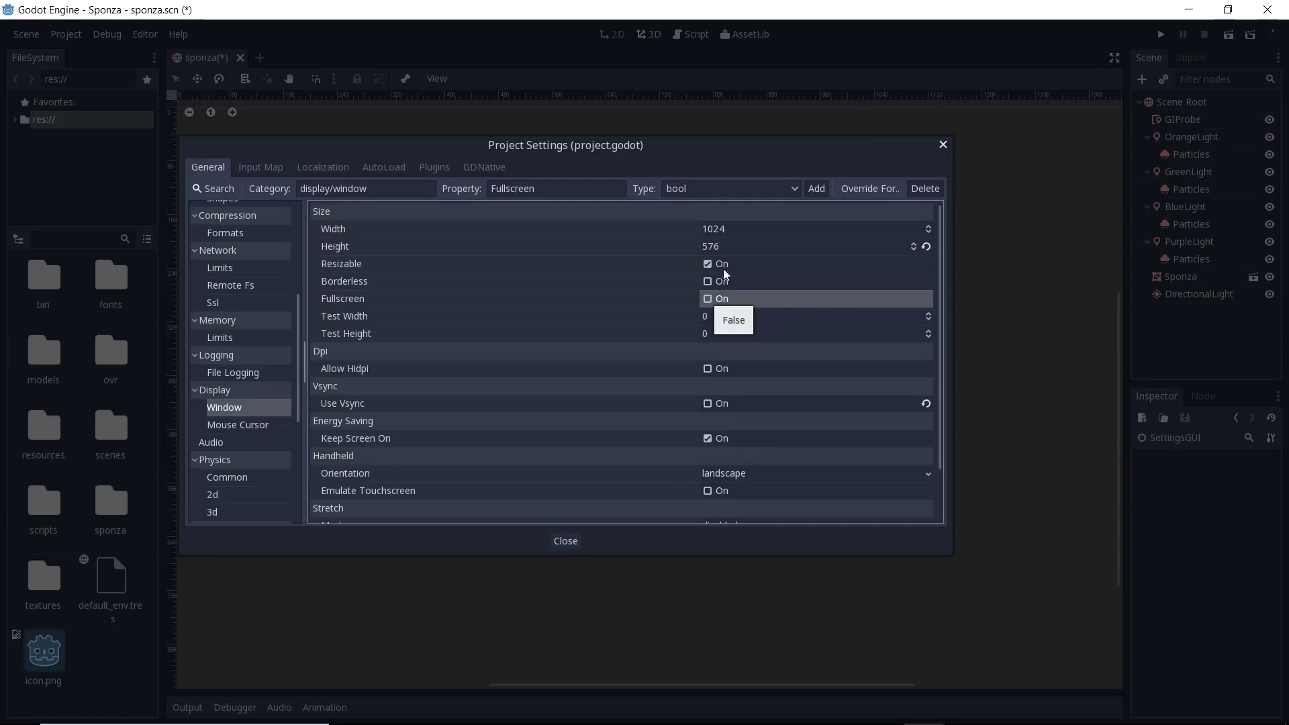
{"action": "left_click", "coordinate": [755, 224]}
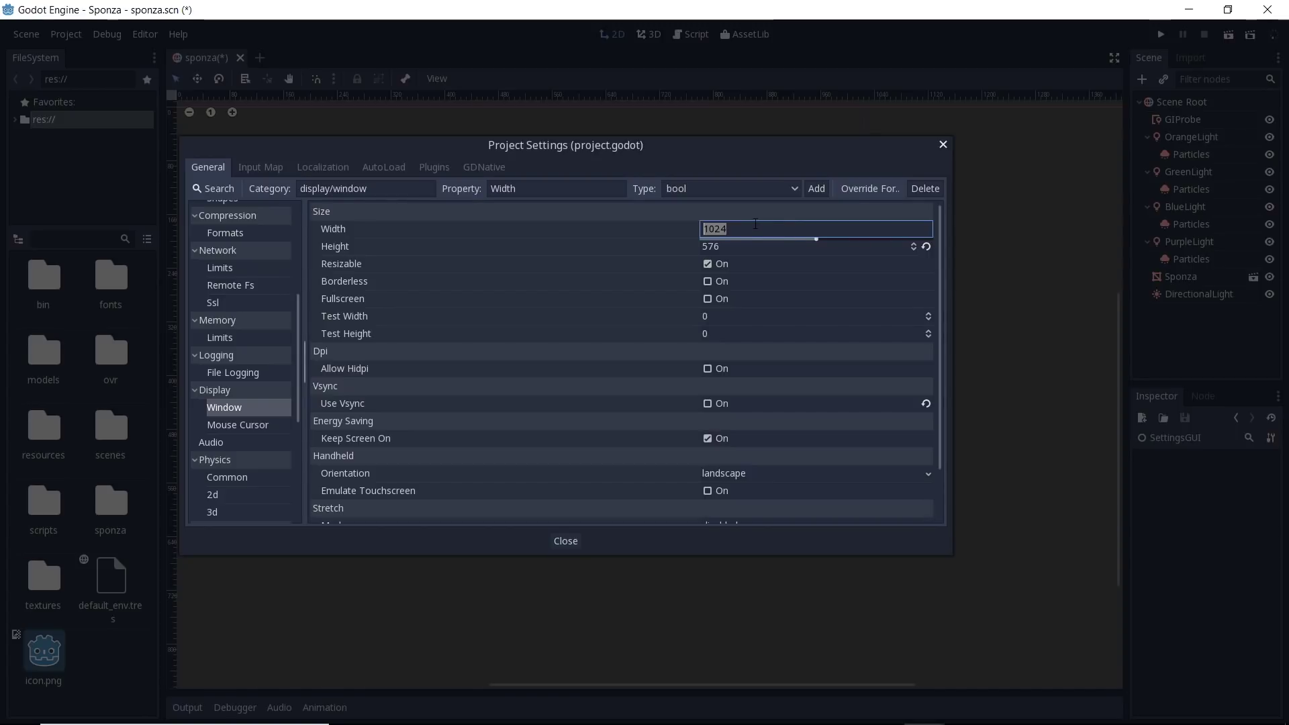
{"action": "type", "text": "1280"}
{"action": "left_click", "coordinate": [735, 250]}
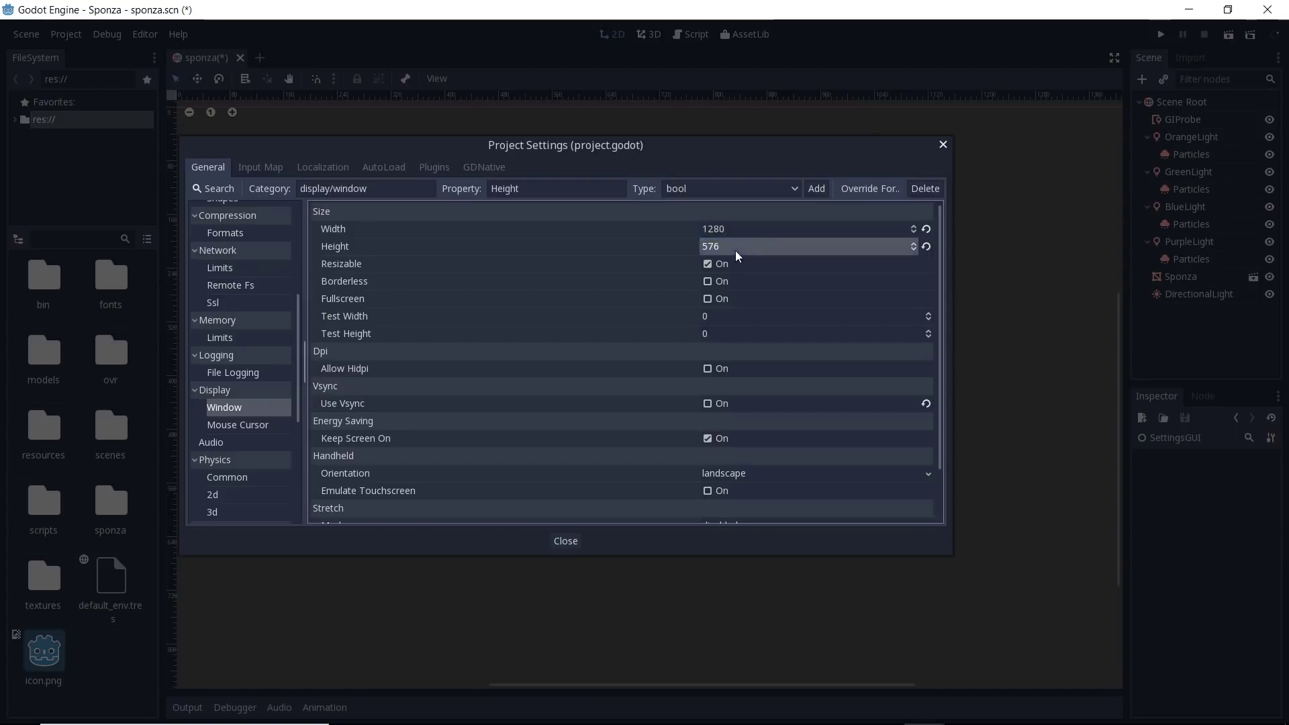
{"action": "type", "text": "720"}
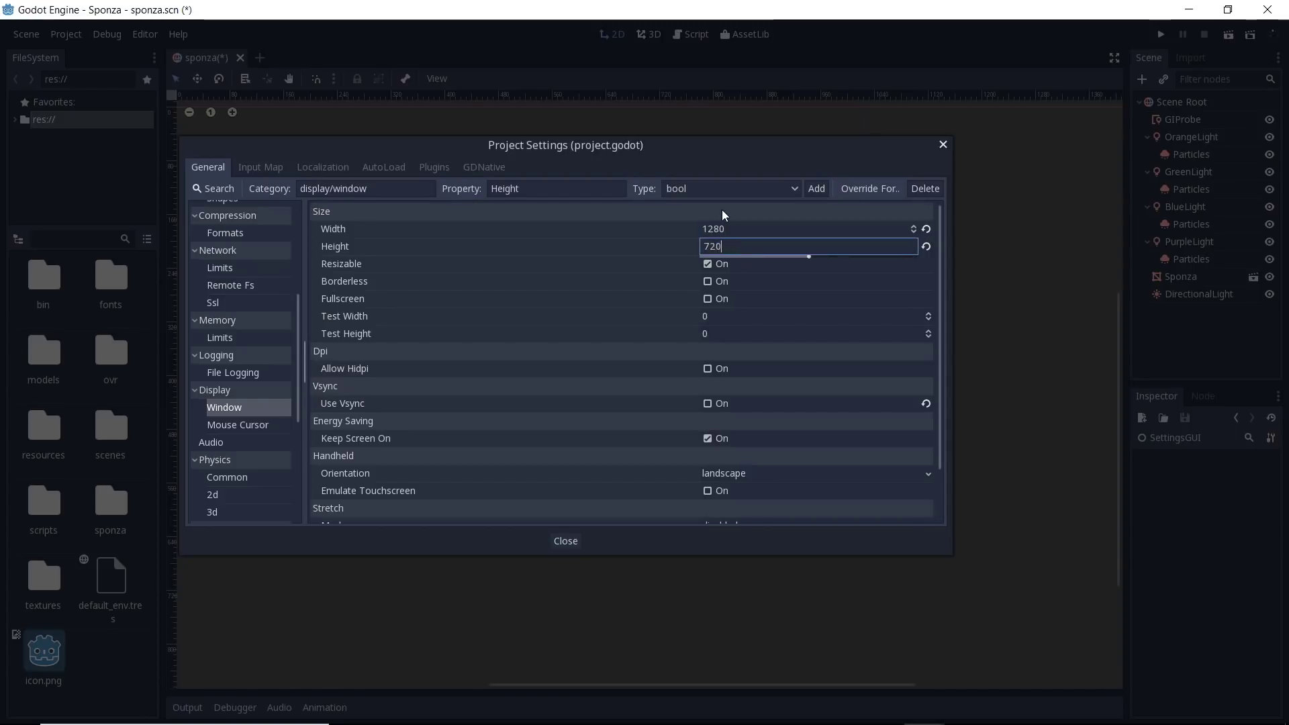
{"action": "key", "text": "Return"}
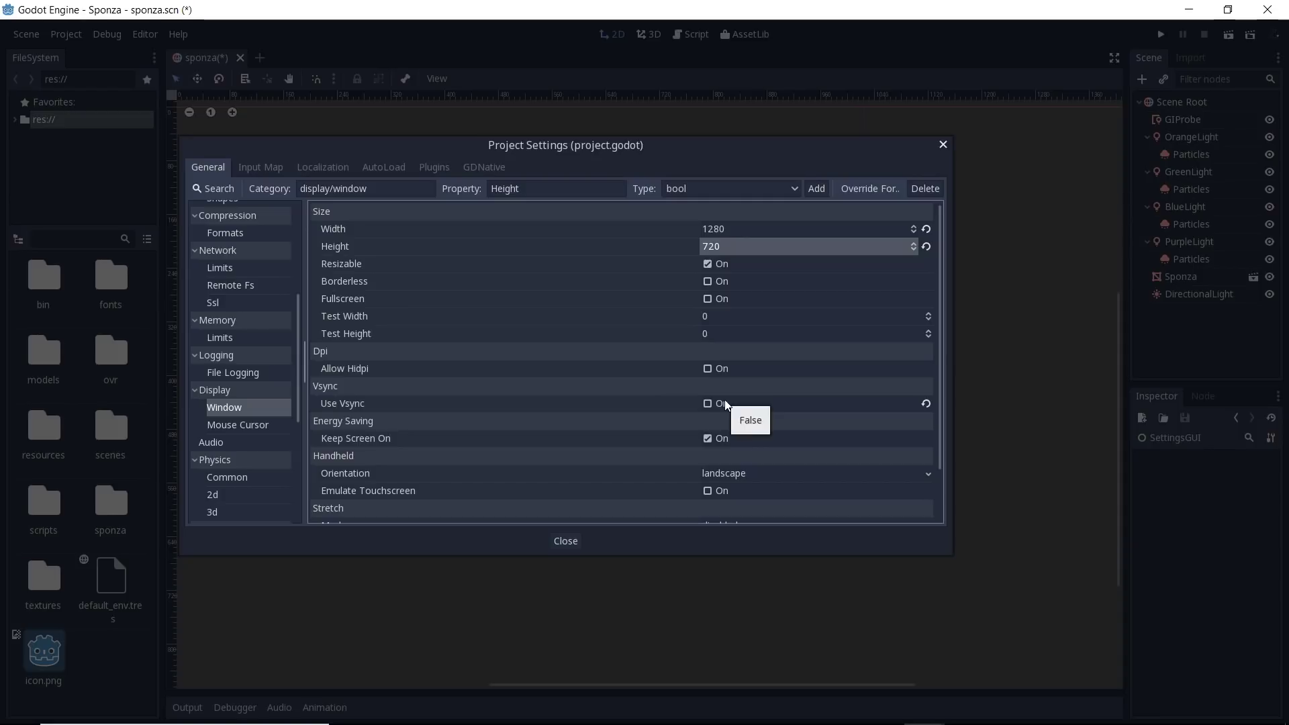
{"action": "scroll", "coordinate": [752, 402], "scroll_direction": "down", "scroll_amount": 2}
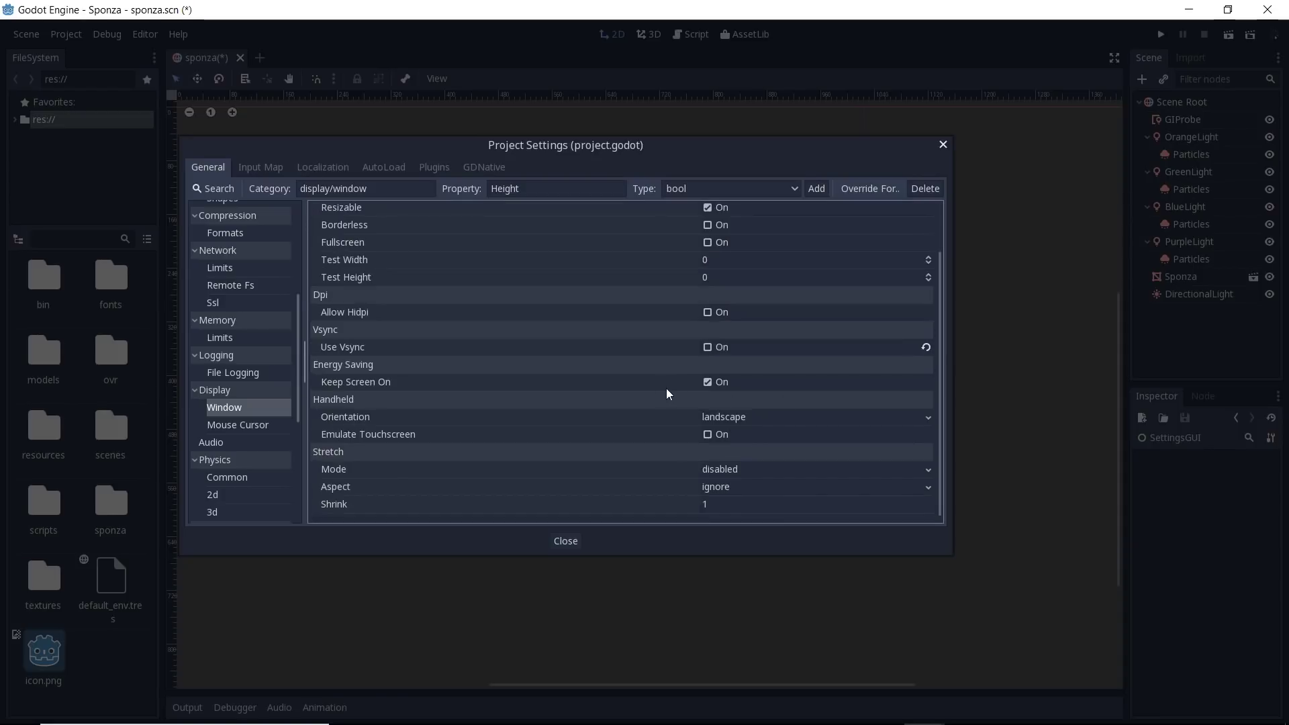
{"action": "left_click", "coordinate": [566, 542]}
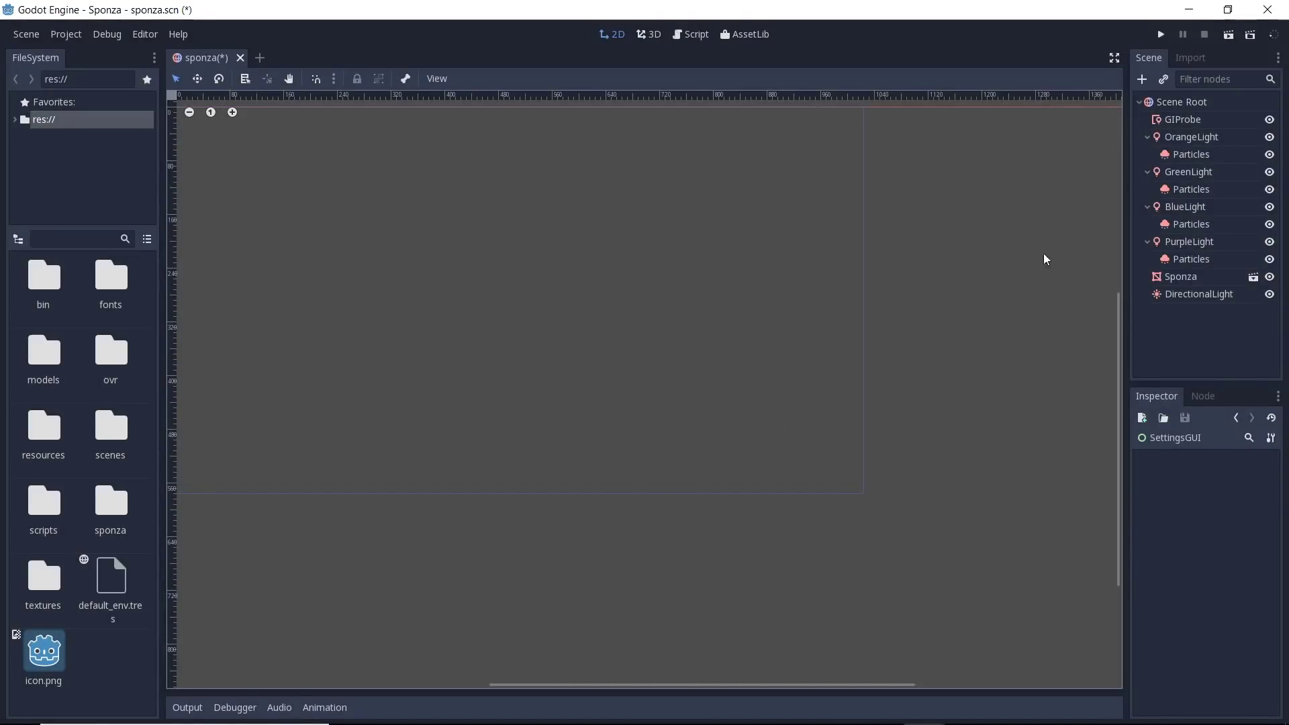
Instance ovr/ovr_first_person.tscn as a child of Scene Root
{"action": "left_click", "coordinate": [1193, 102]}
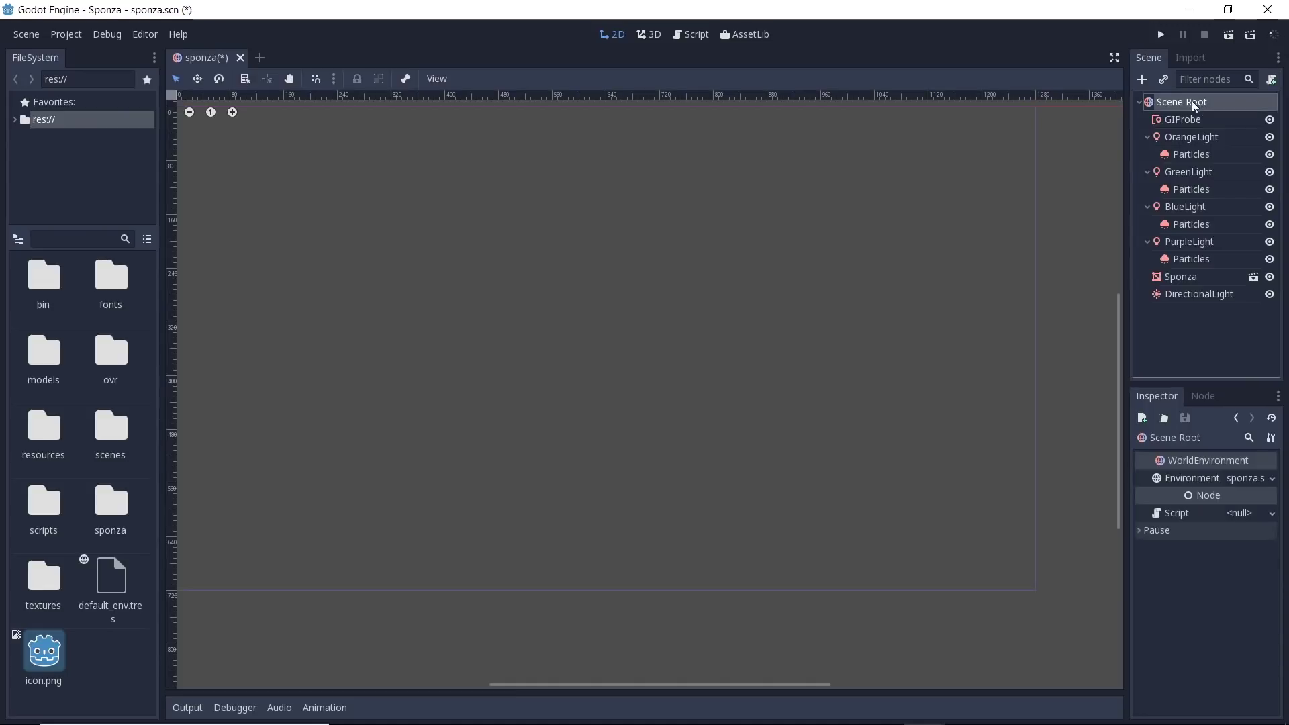
{"action": "left_click", "coordinate": [1163, 79]}
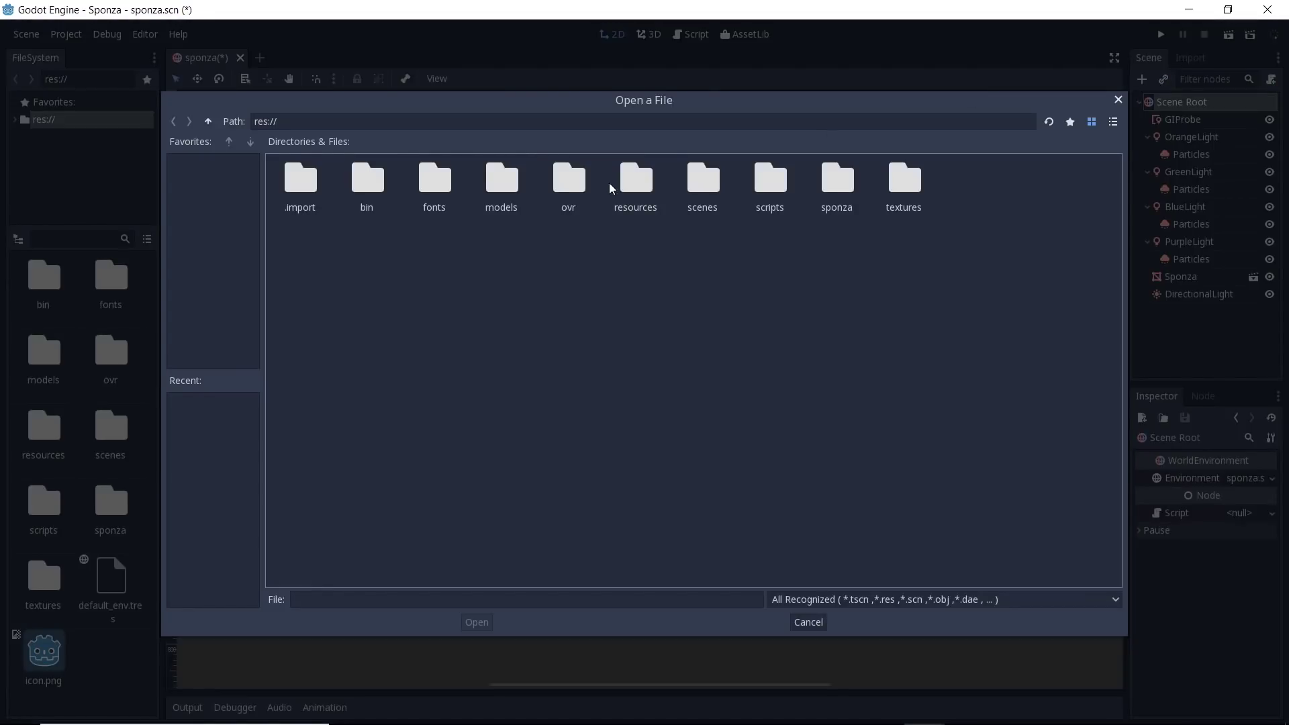
{"action": "double_click", "coordinate": [569, 196]}
{"action": "left_click", "coordinate": [568, 192]}
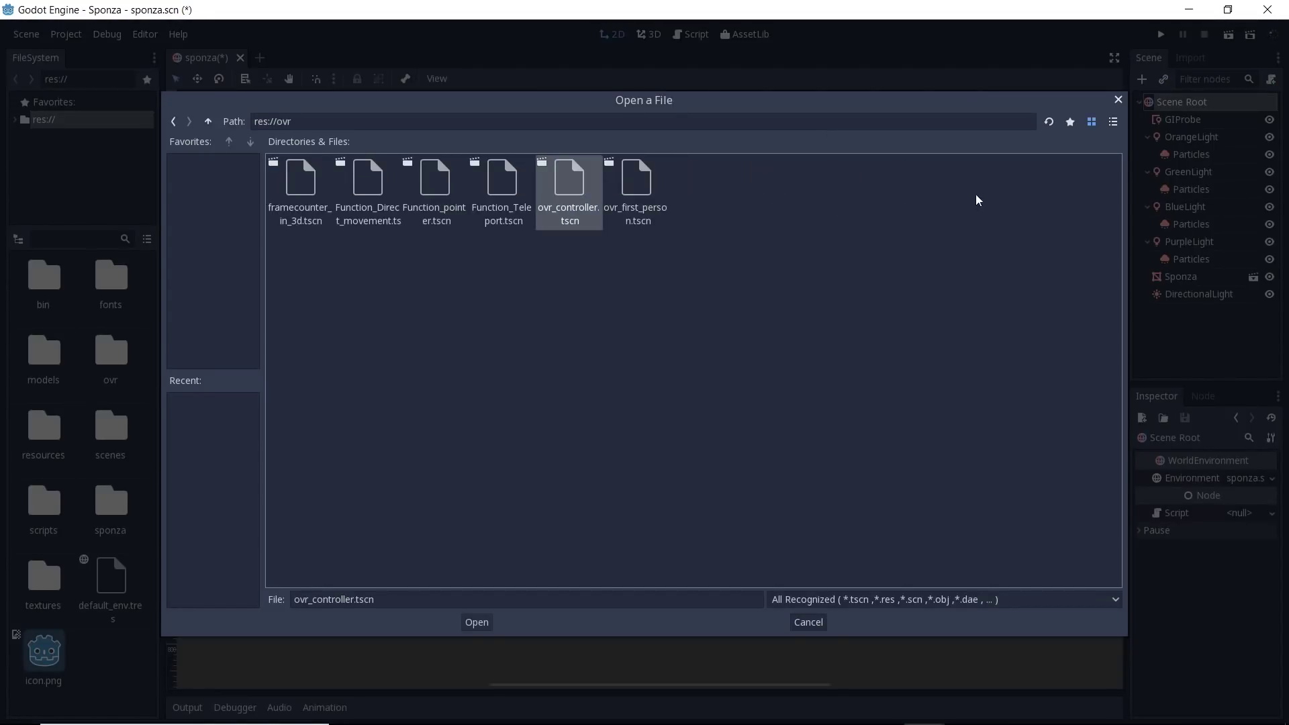
{"action": "double_click", "coordinate": [647, 200]}
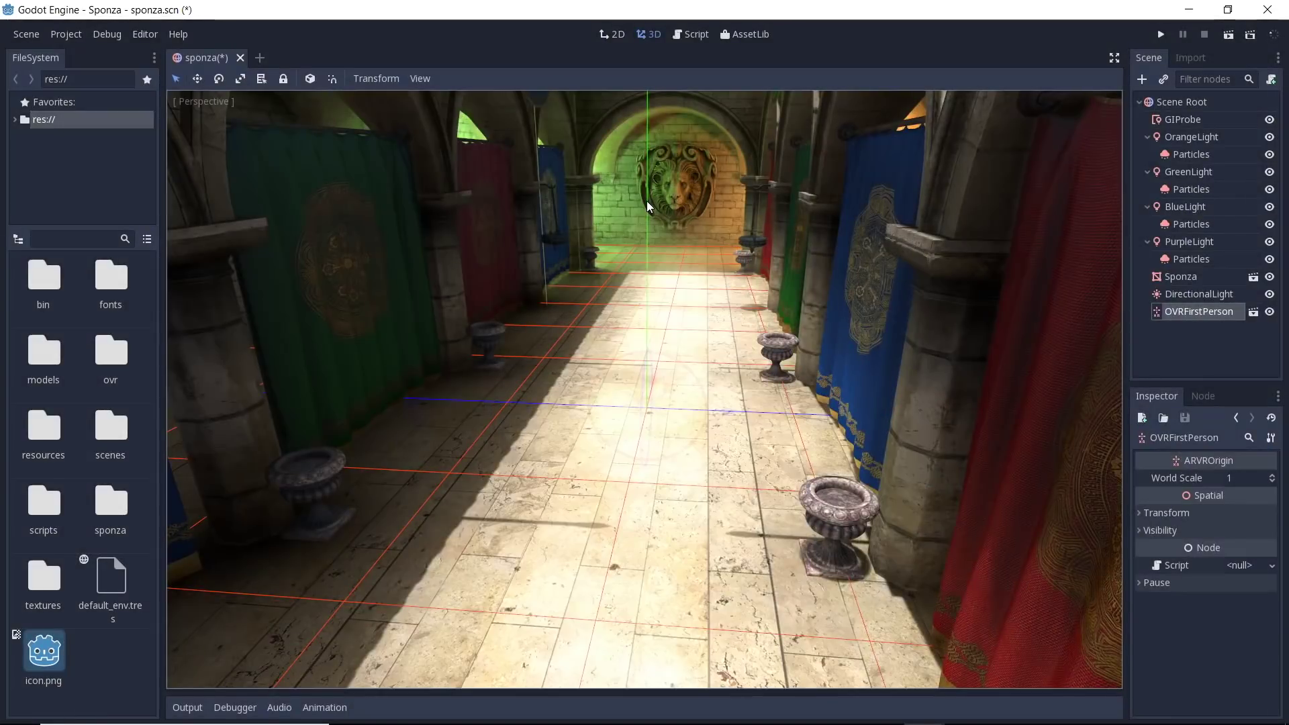
Enable Editable Children on the OVRFirstPerson node
{"action": "right_click", "coordinate": [1170, 311]}
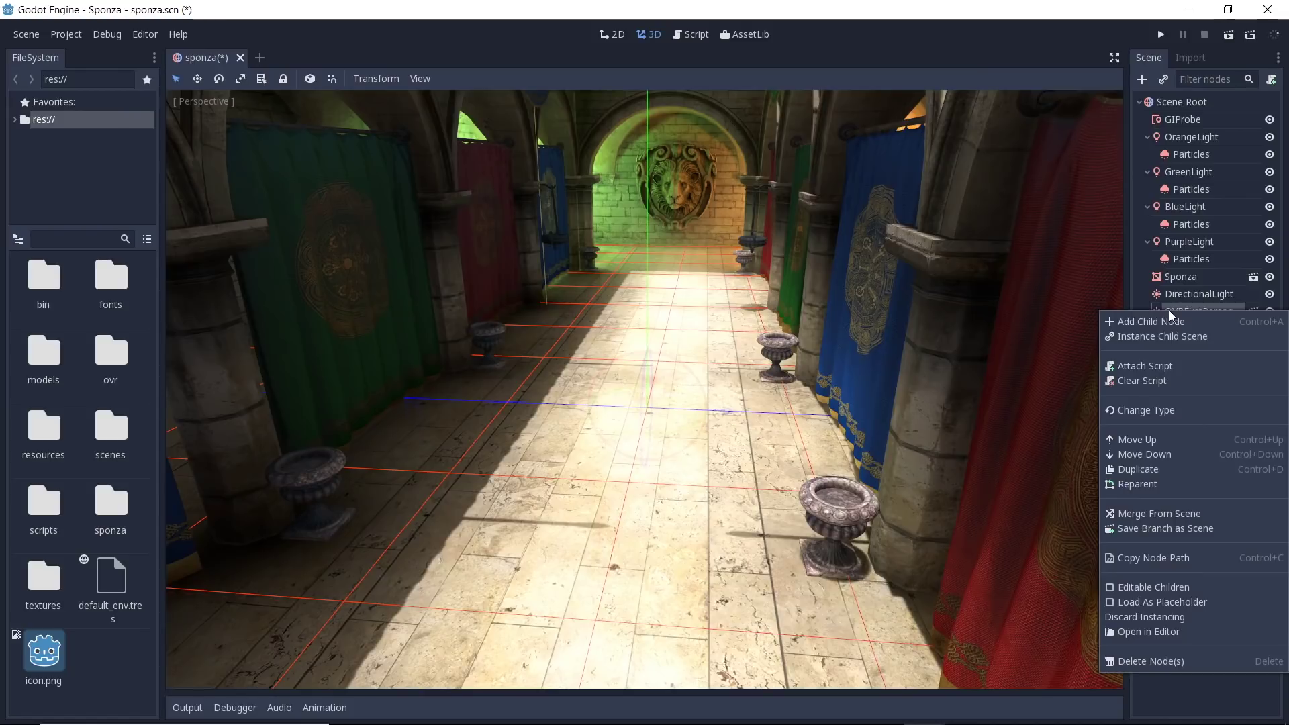
{"action": "left_click", "coordinate": [1146, 587]}
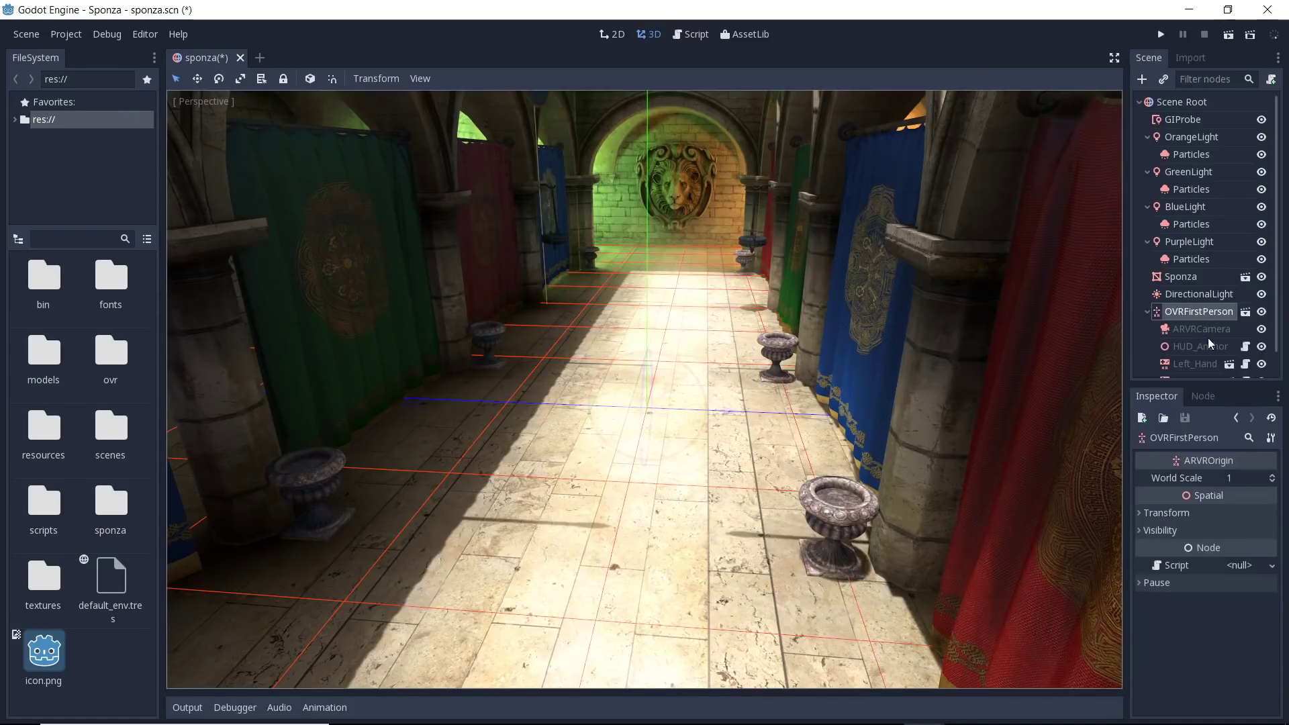
{"action": "scroll", "coordinate": [1209, 339], "scroll_direction": "down", "scroll_amount": 1}
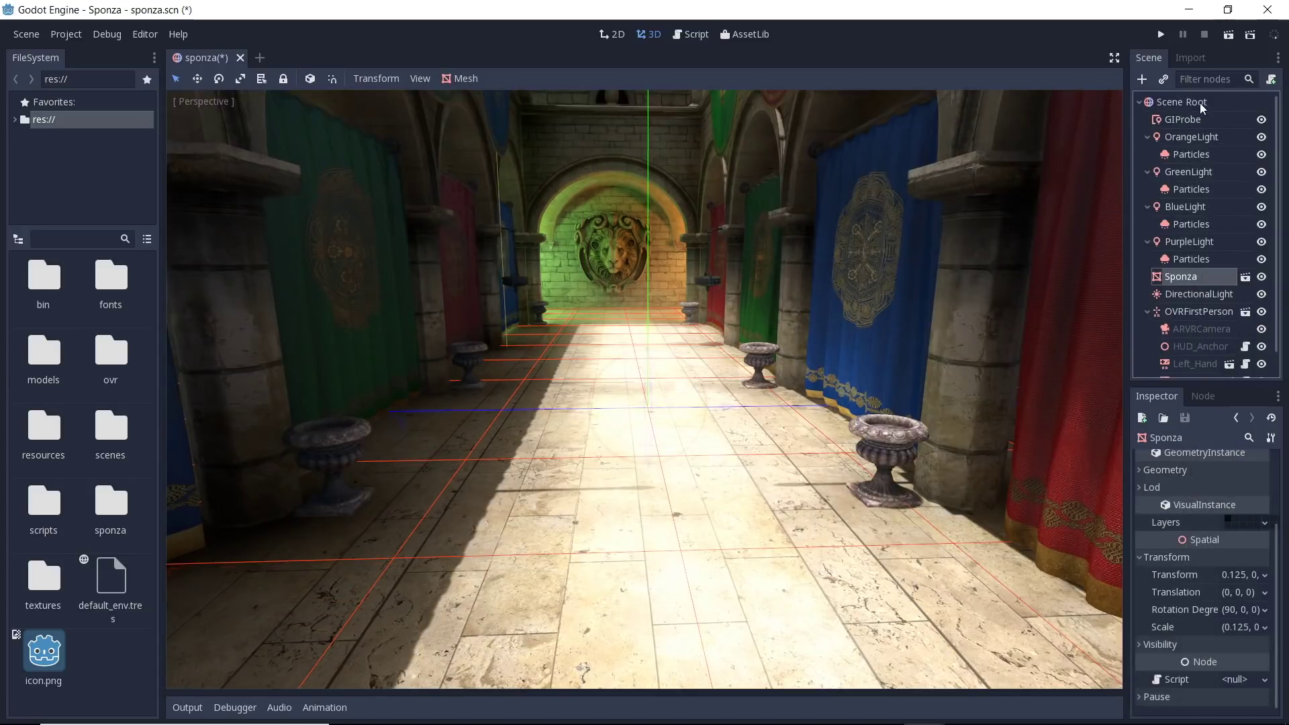
Attach a new sponza.gd script to Scene Root
{"action": "left_click", "coordinate": [1203, 99]}
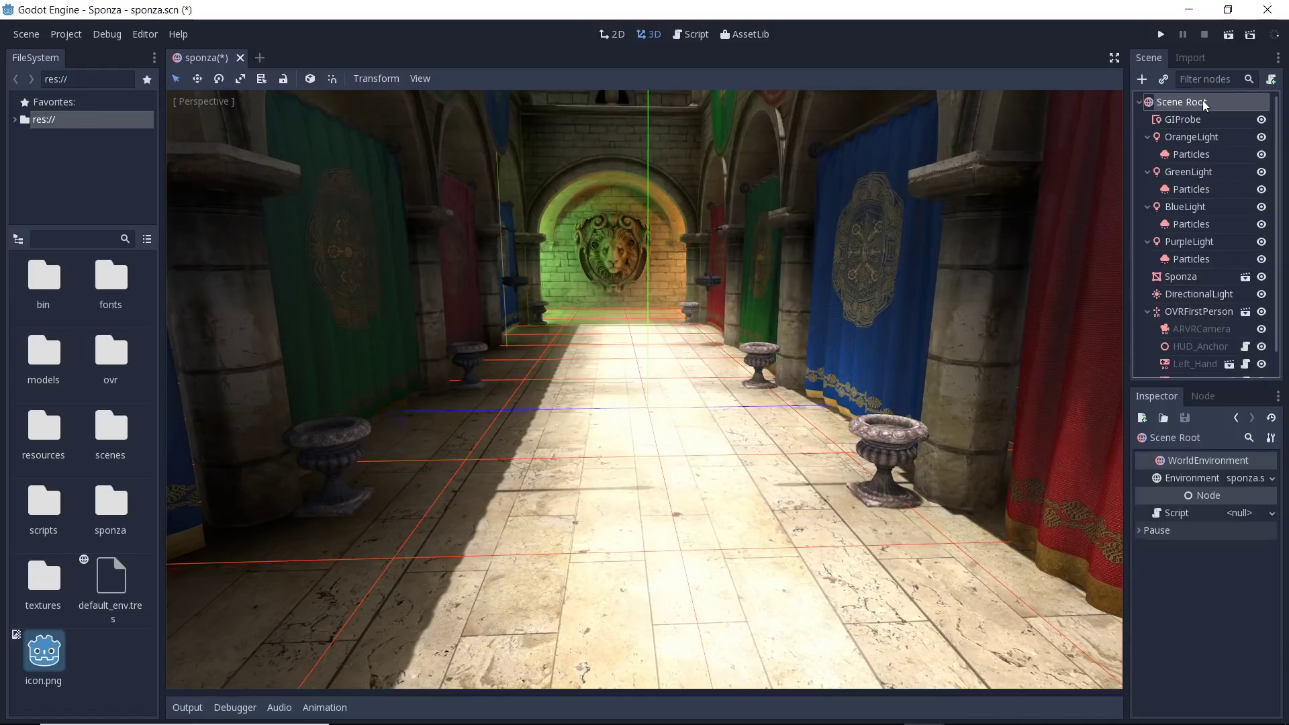
{"action": "left_click", "coordinate": [1272, 80]}
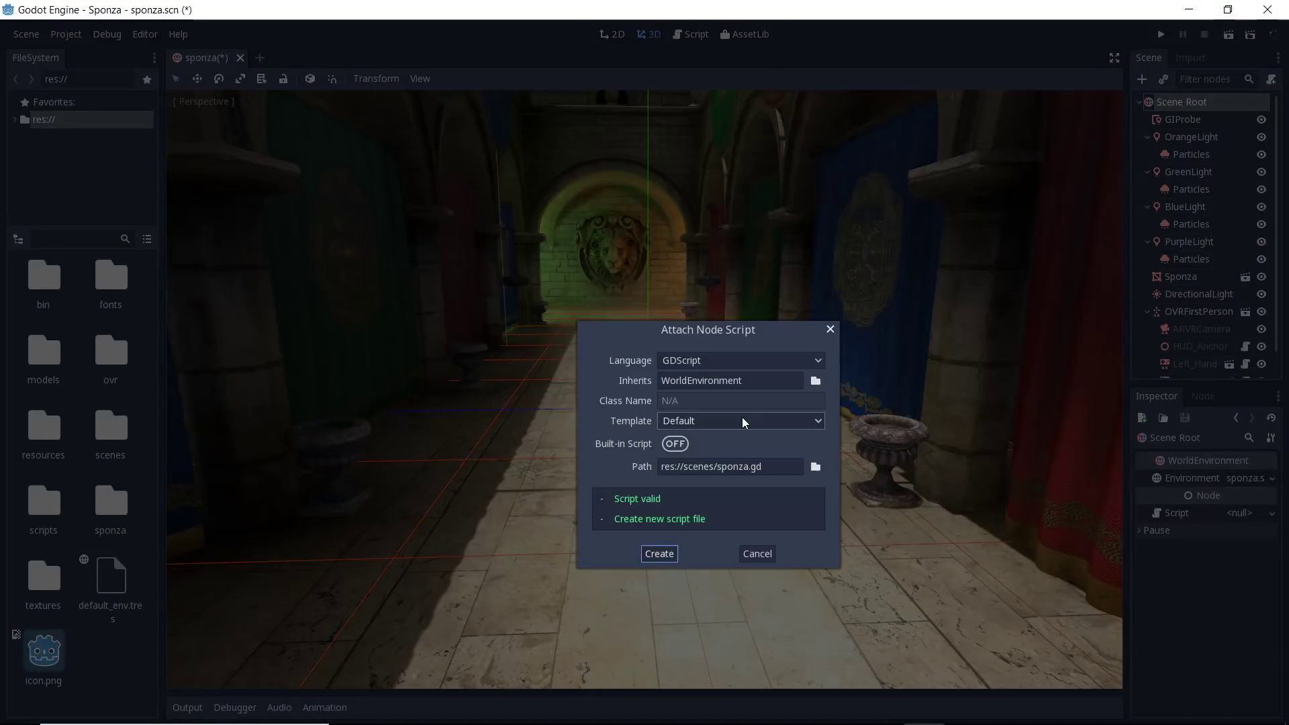
{"action": "left_click", "coordinate": [667, 554]}
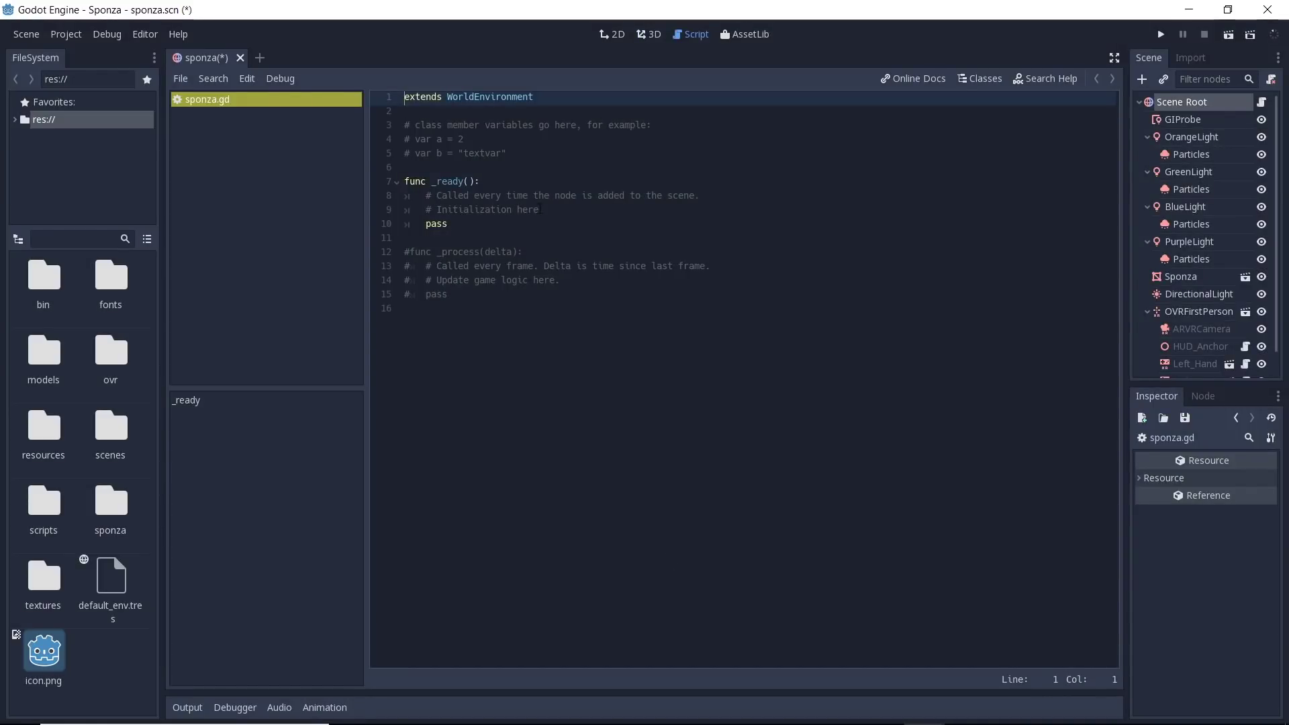
Replace the template code with the pasted ARVRServer OpenVR initialization code
{"action": "left_click", "coordinate": [609, 130]}
{"action": "key", "text": "Home"}
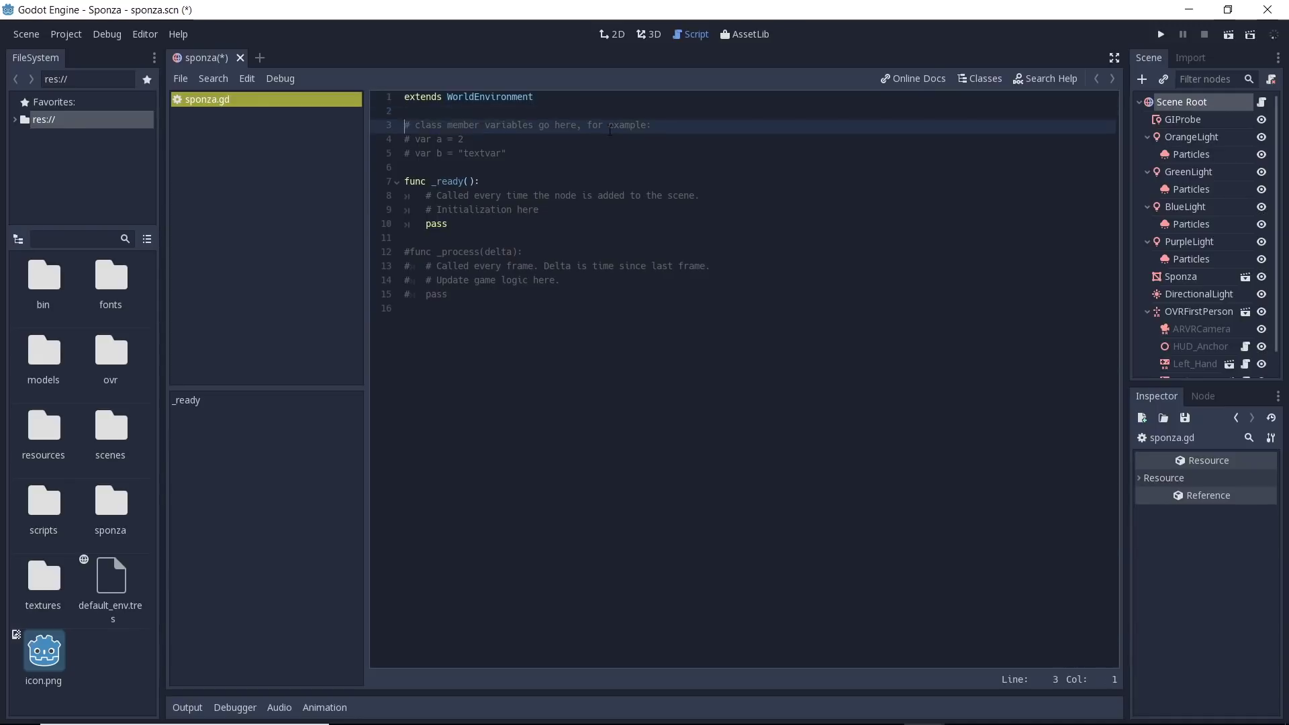
{"action": "key", "text": "shift+Down"}
{"action": "key", "text": "shift+Down"}
{"action": "key", "text": "shift+Down"}
{"action": "key", "text": "BackSpace"}
{"action": "key", "text": "Down"}
{"action": "key", "text": "Down"}
{"action": "key", "text": "shift+Down"}
{"action": "key", "text": "shift+Down"}
{"action": "key", "text": "shift+Down"}
{"action": "key", "text": "shift+Down"}
{"action": "key", "text": "shift+Down"}
{"action": "key", "text": "shift+Down"}
{"action": "key", "text": "shift+Down"}
{"action": "key", "text": "shift+Down"}
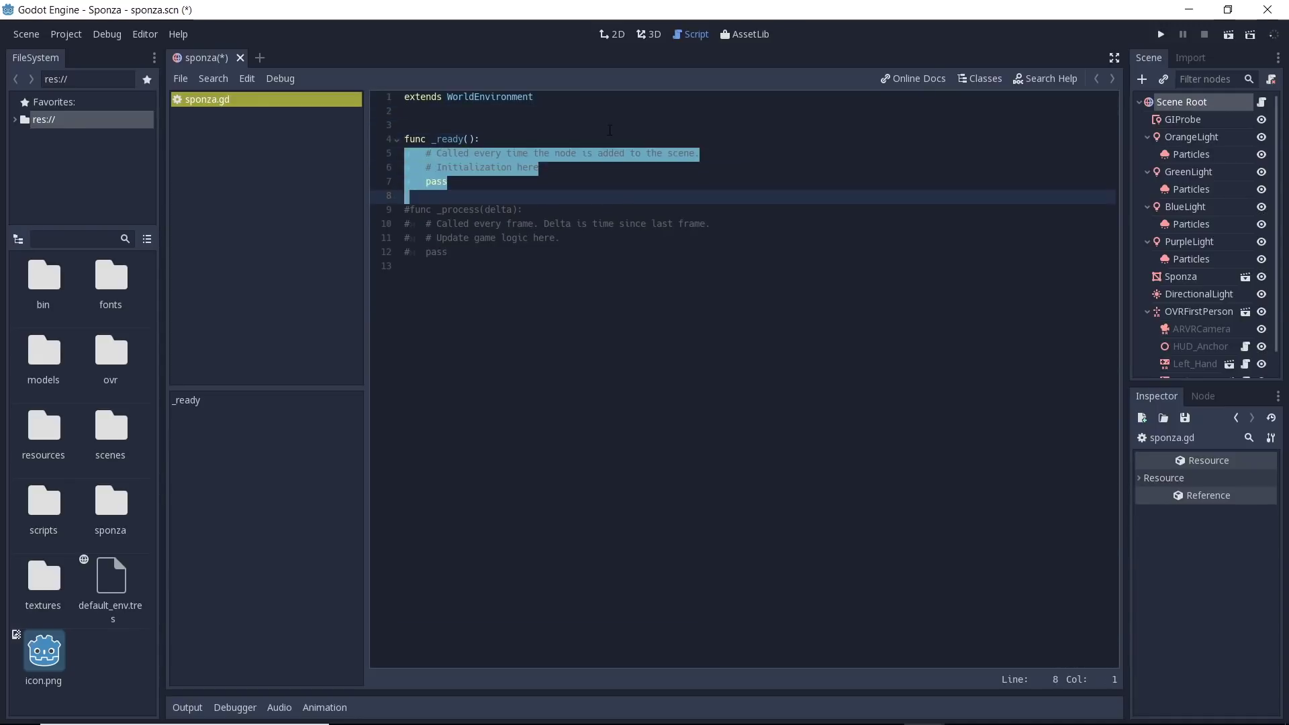
{"action": "type", "text": "var interface = ARVRServer.find_interface(\"OpenVR\") \tif interface and interface.initialize(): \t\tget_viewport().arvr = true \t\tget_viewport().hdr = false"}
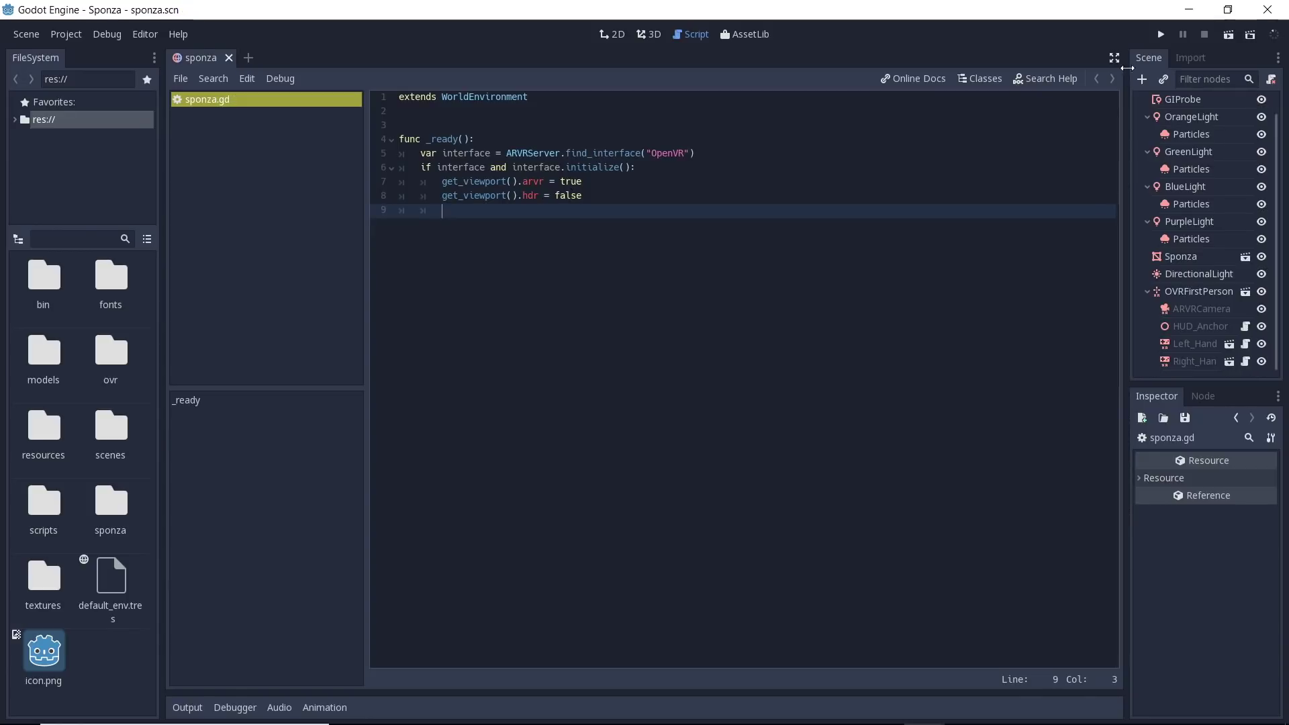
Save the scene, then end the test run by closing the Sponza game window
{"action": "left_click", "coordinate": [1161, 35]}
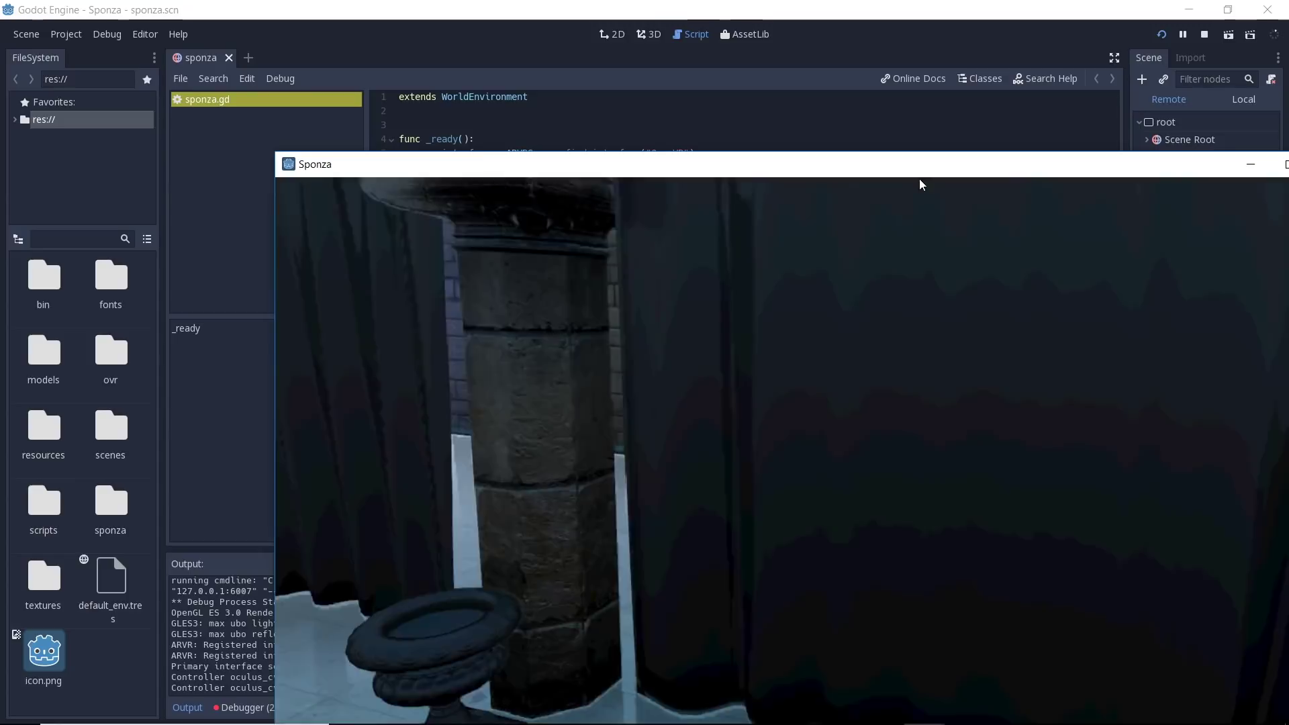
{"action": "left_click_drag", "start_coordinate": [915, 165], "coordinate": [786, 117]}
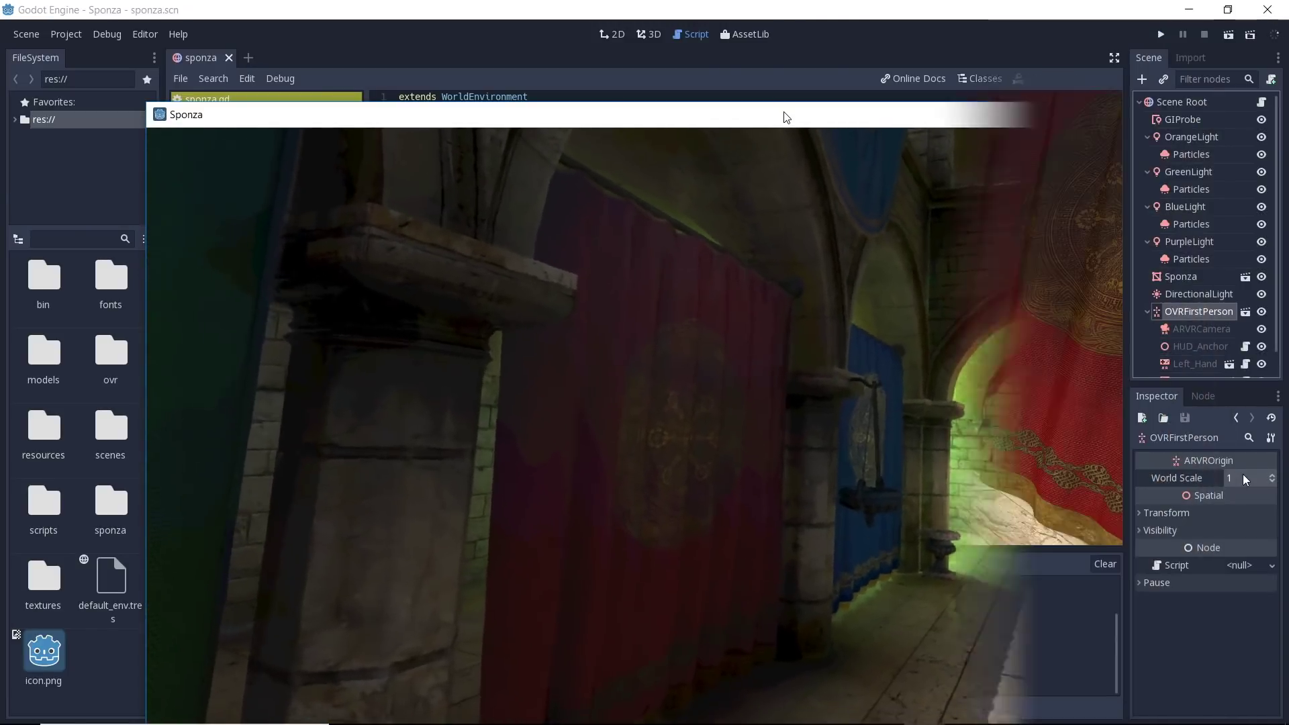
{"action": "left_click", "coordinate": [1201, 115]}
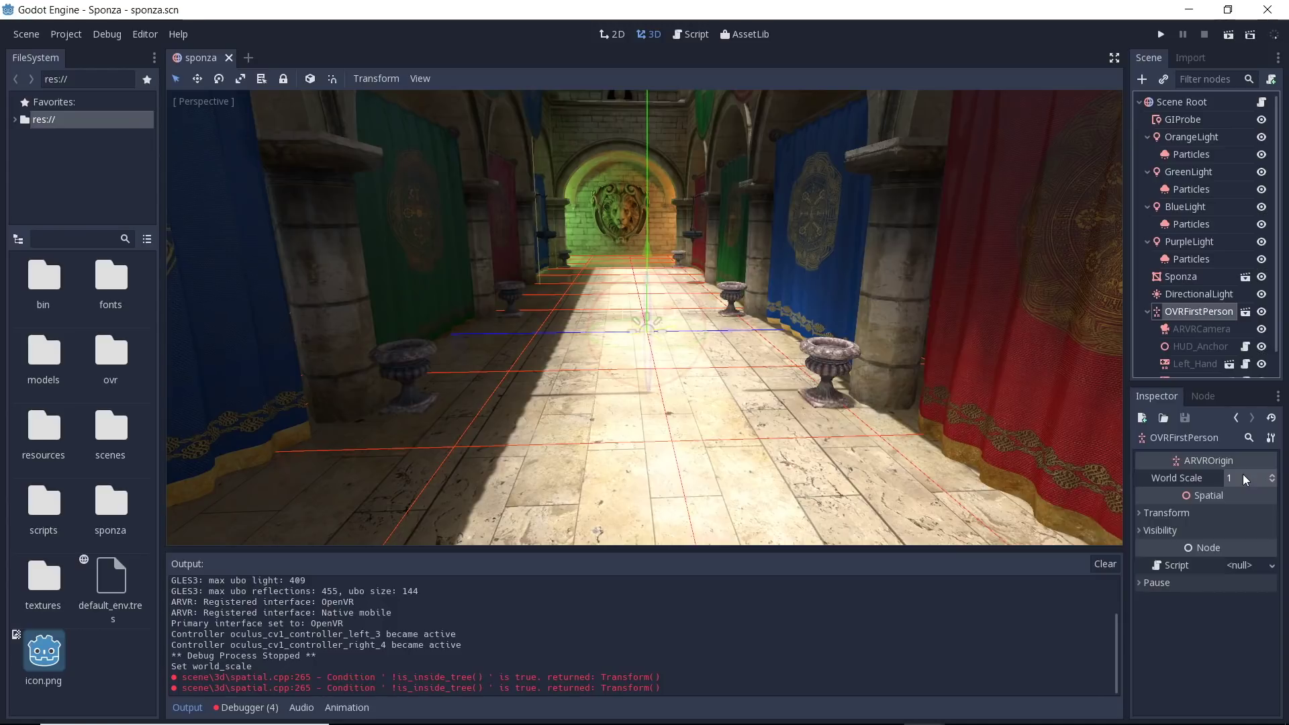
Change OVRFirstPerson's World Scale to 0.7 and run the Sponza demo to test it
{"action": "left_click", "coordinate": [1239, 476]}
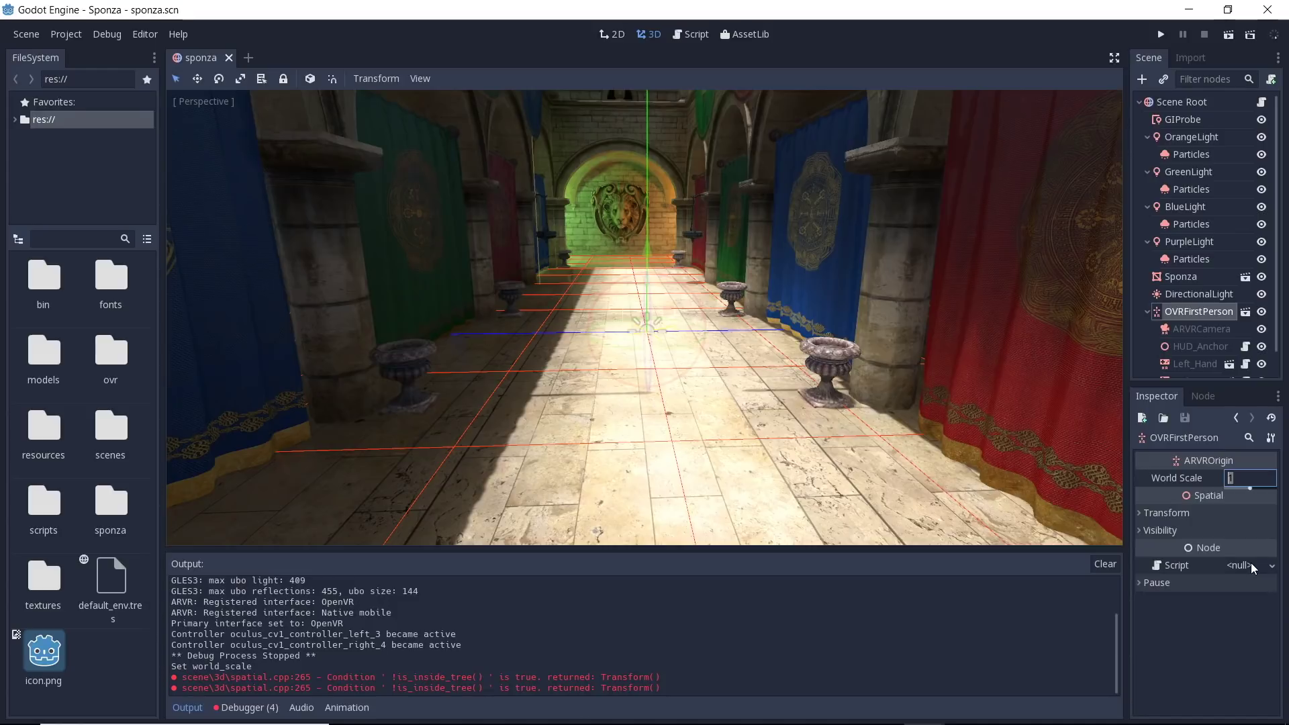
{"action": "type", "text": "0.7"}
{"action": "key", "text": "Return"}
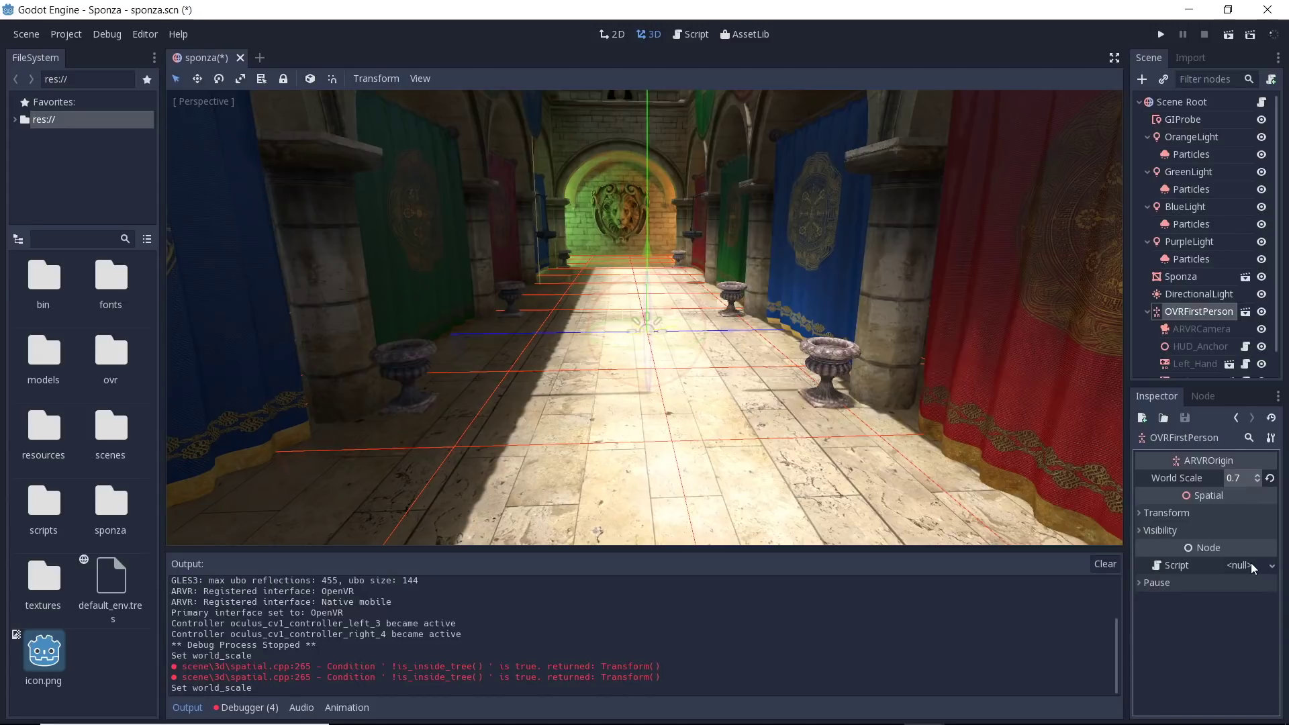
{"action": "key", "text": "F5"}
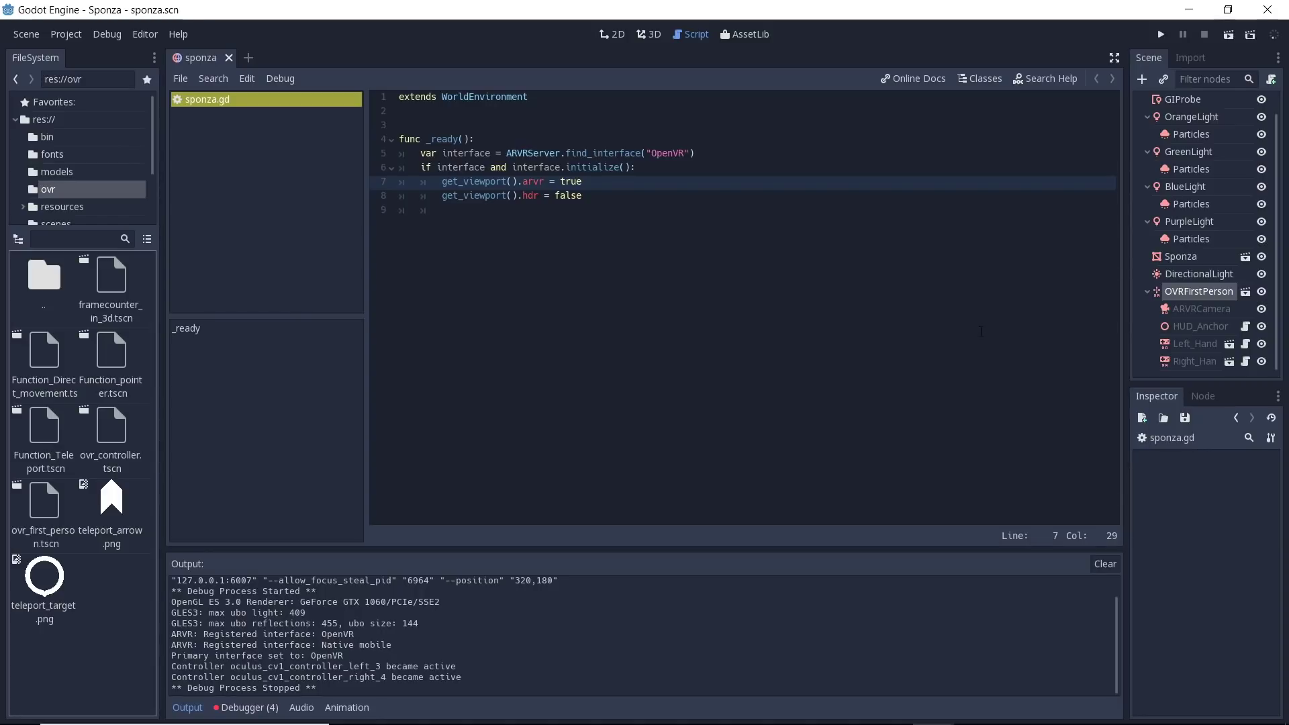
Instance Function_Direct_movement.tscn as a child of the Right_Hand controller
{"action": "left_click", "coordinate": [1196, 363]}
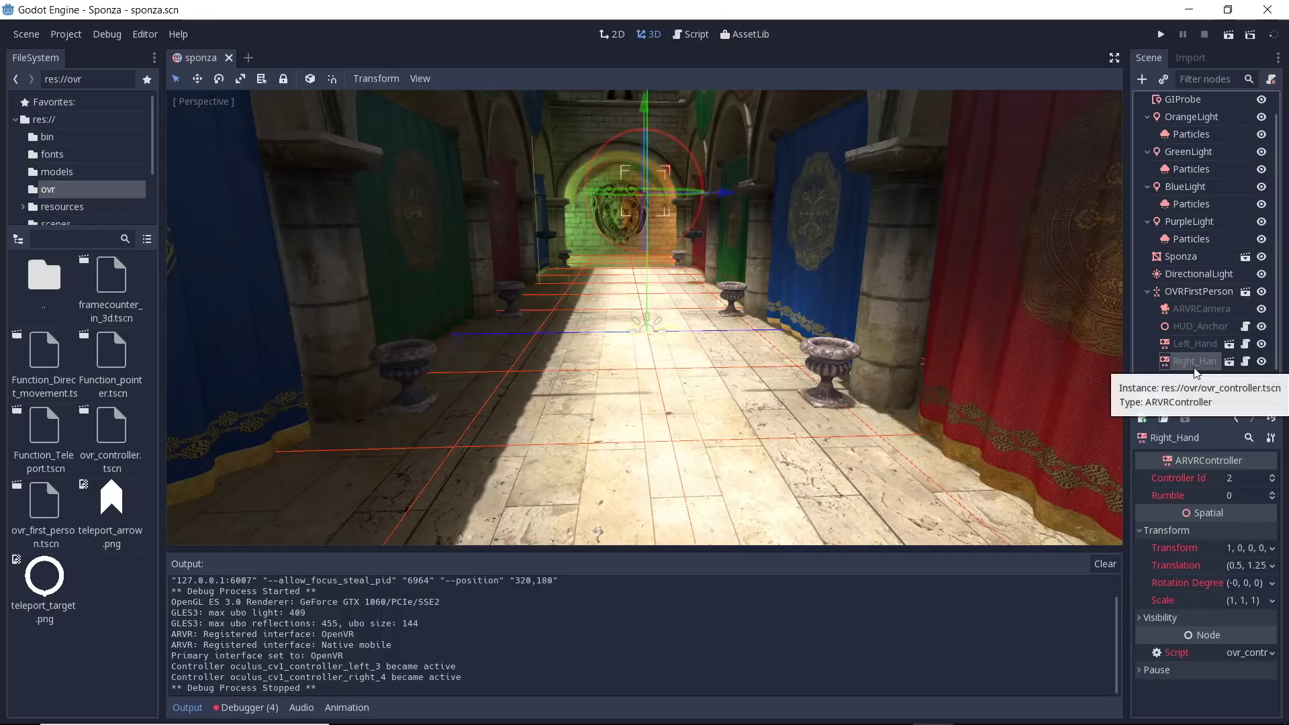
{"action": "left_click", "coordinate": [1163, 80]}
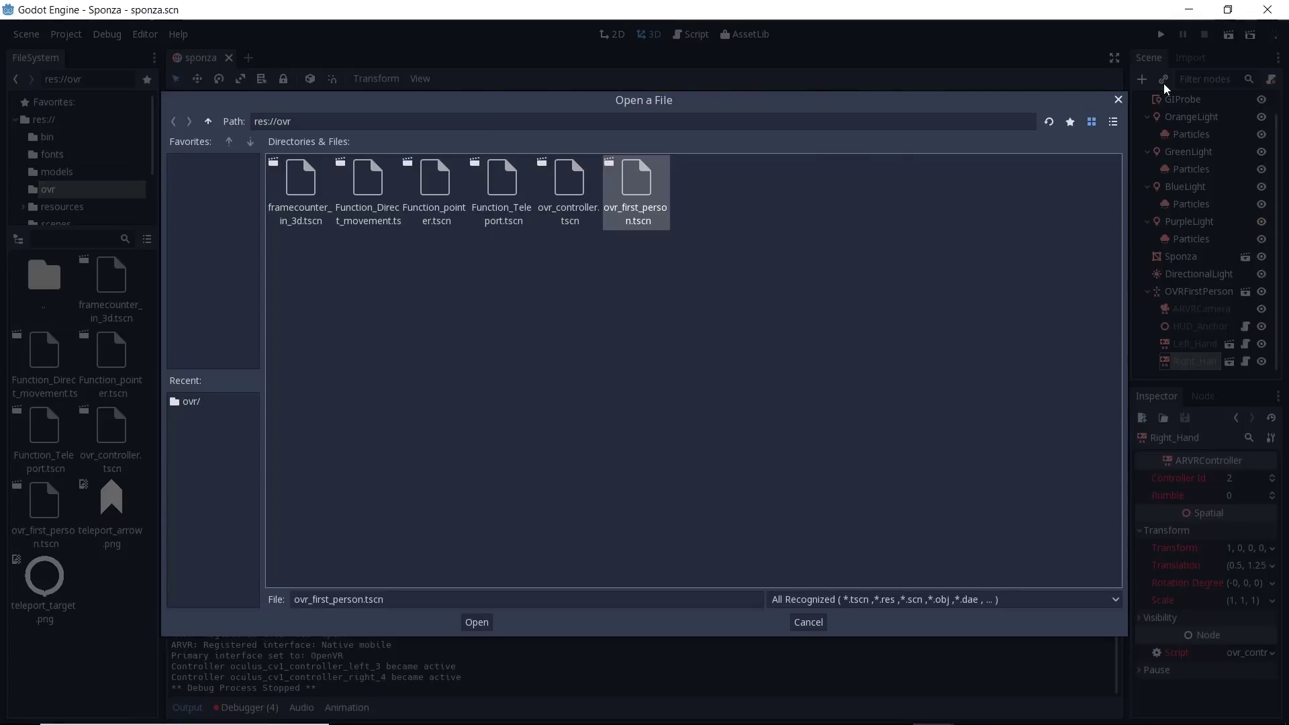
{"action": "double_click", "coordinate": [362, 184]}
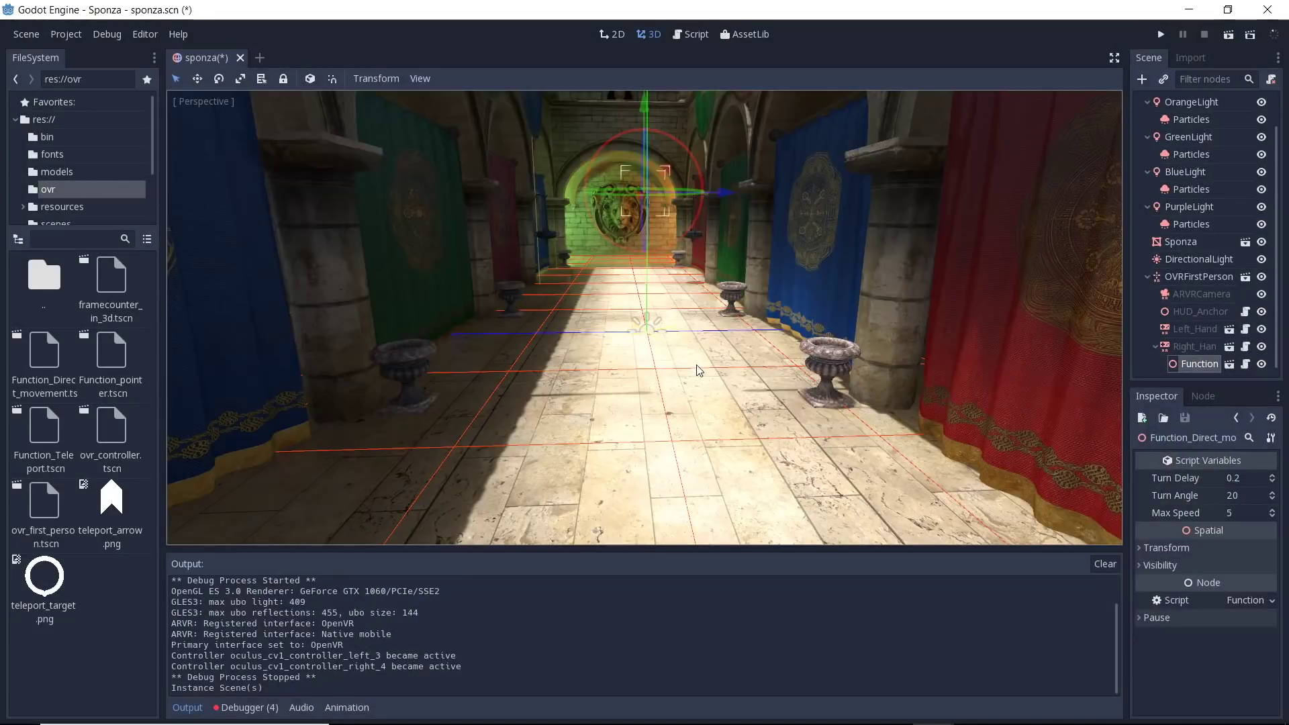
Instance Function_Teleport.tscn as a child of the Left_Hand controller
{"action": "left_click", "coordinate": [1196, 329]}
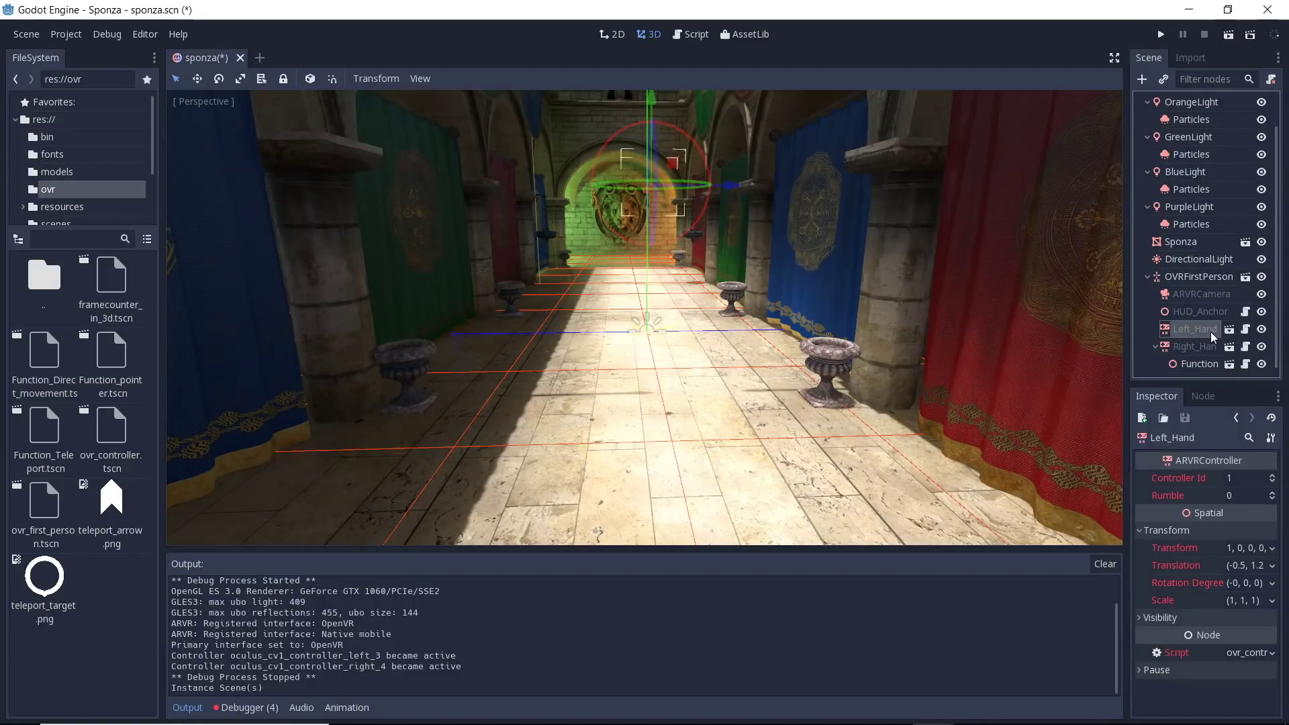
{"action": "left_click", "coordinate": [1164, 78]}
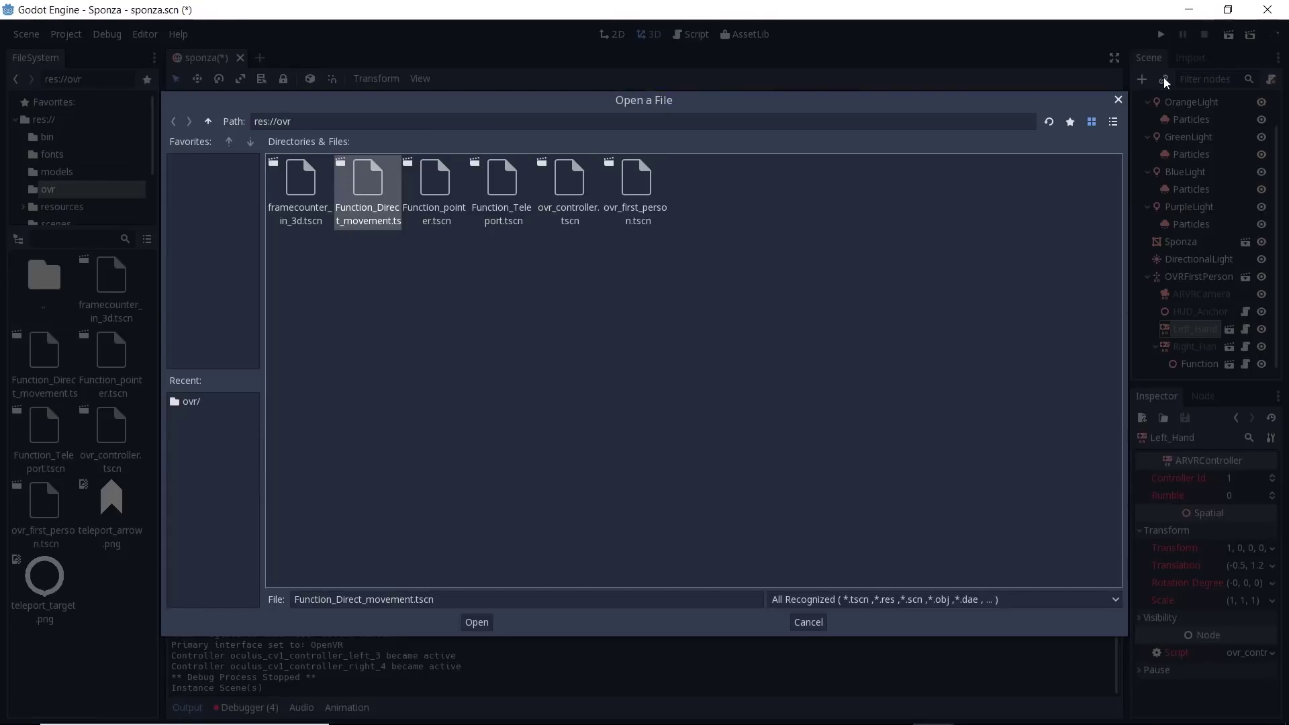
{"action": "double_click", "coordinate": [501, 185]}
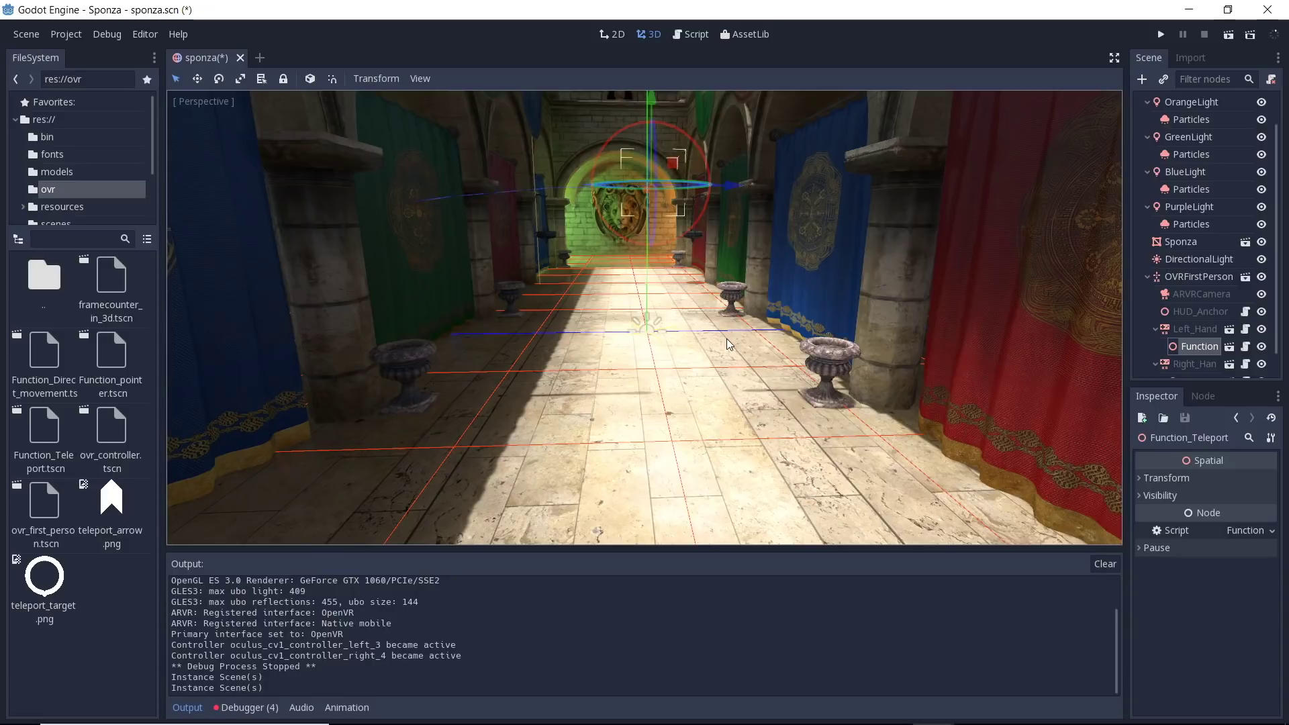
Save and run the Sponza demo to try direct movement and teleporting in VR
{"action": "key", "text": "F5"}
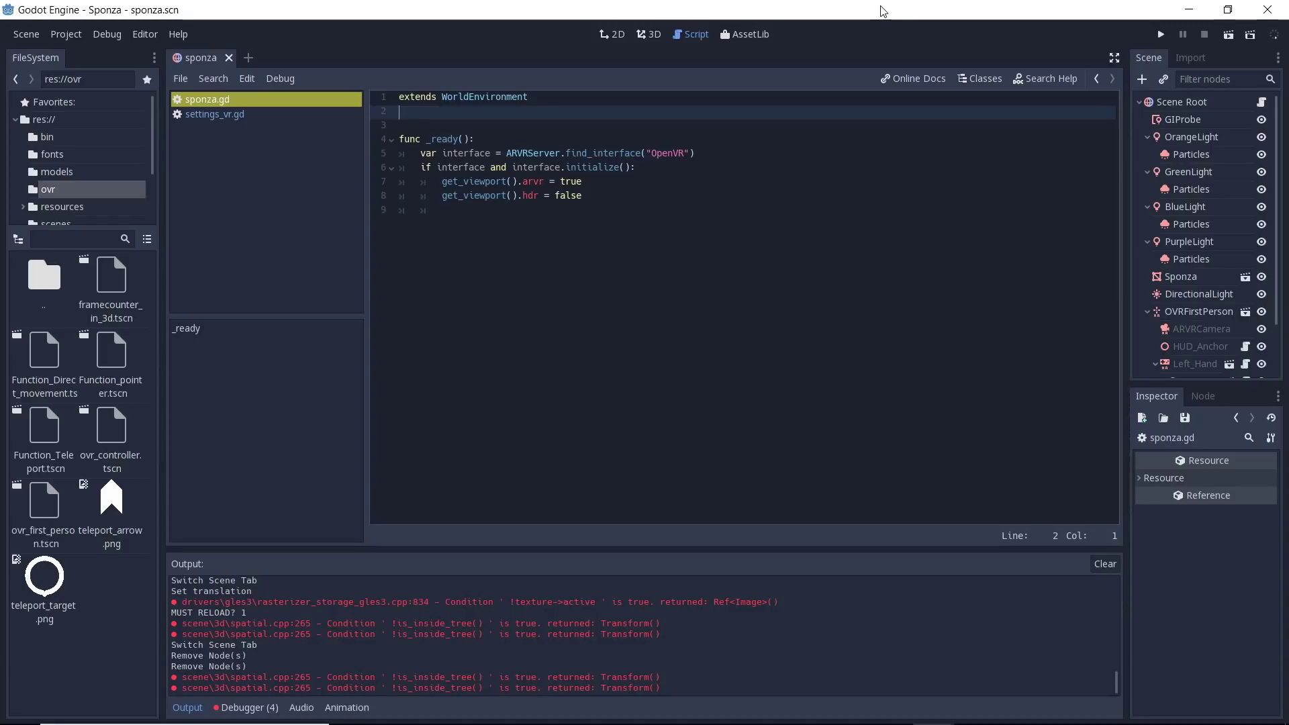
Instance Function_pointer.tscn under the Right_Hand controller for a laser pointer
{"action": "scroll", "coordinate": [1232, 244], "scroll_direction": "down", "scroll_amount": 3}
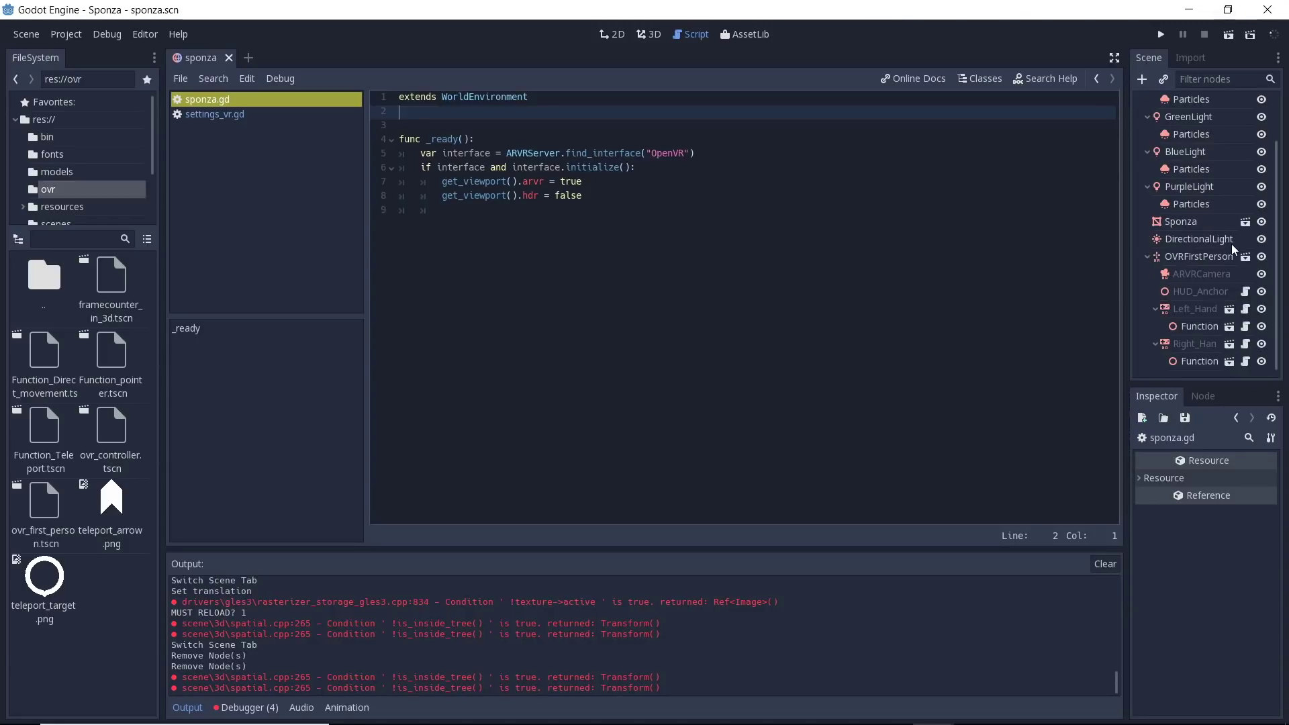
{"action": "left_click", "coordinate": [1193, 345]}
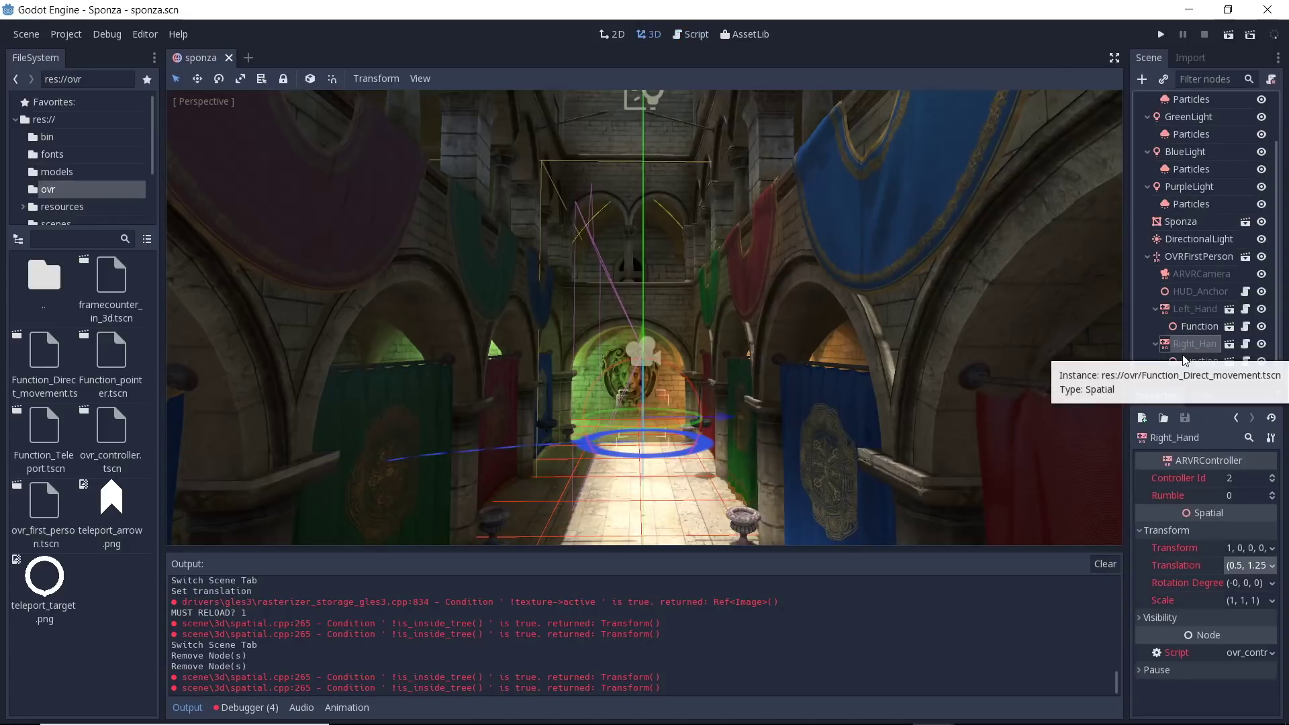
{"action": "left_click", "coordinate": [1165, 79]}
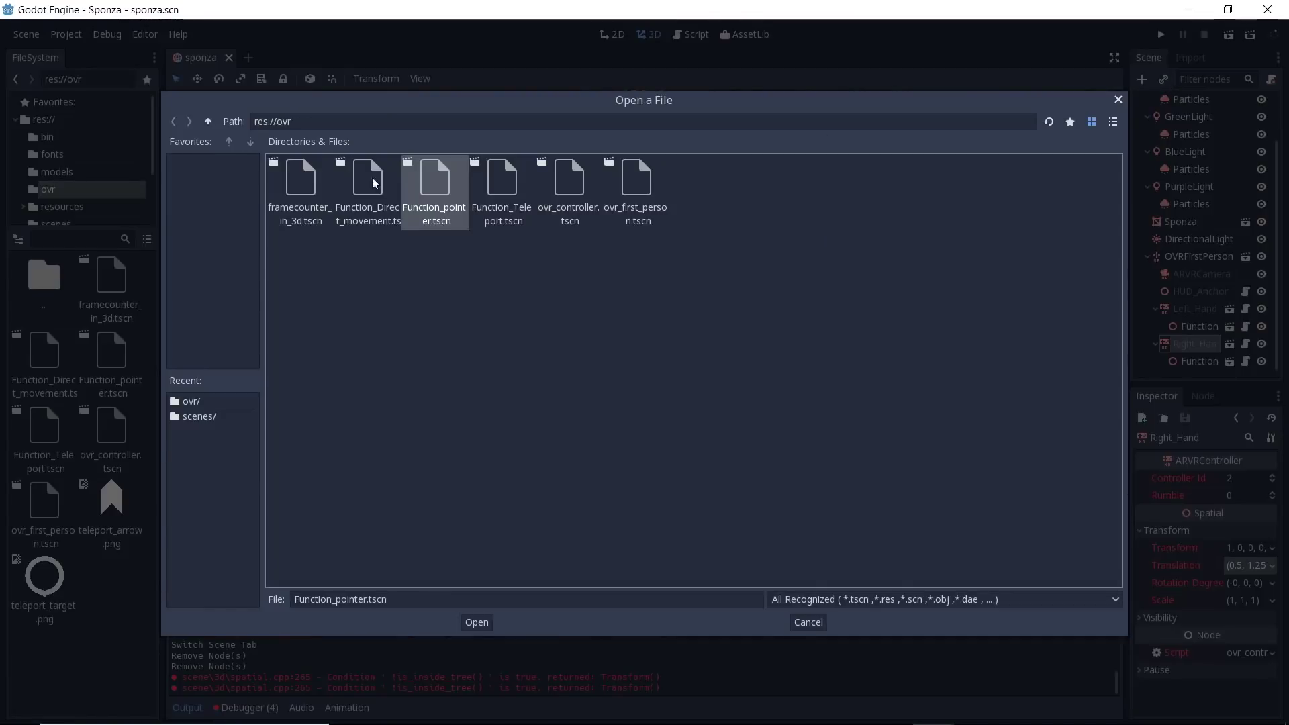
{"action": "double_click", "coordinate": [428, 191]}
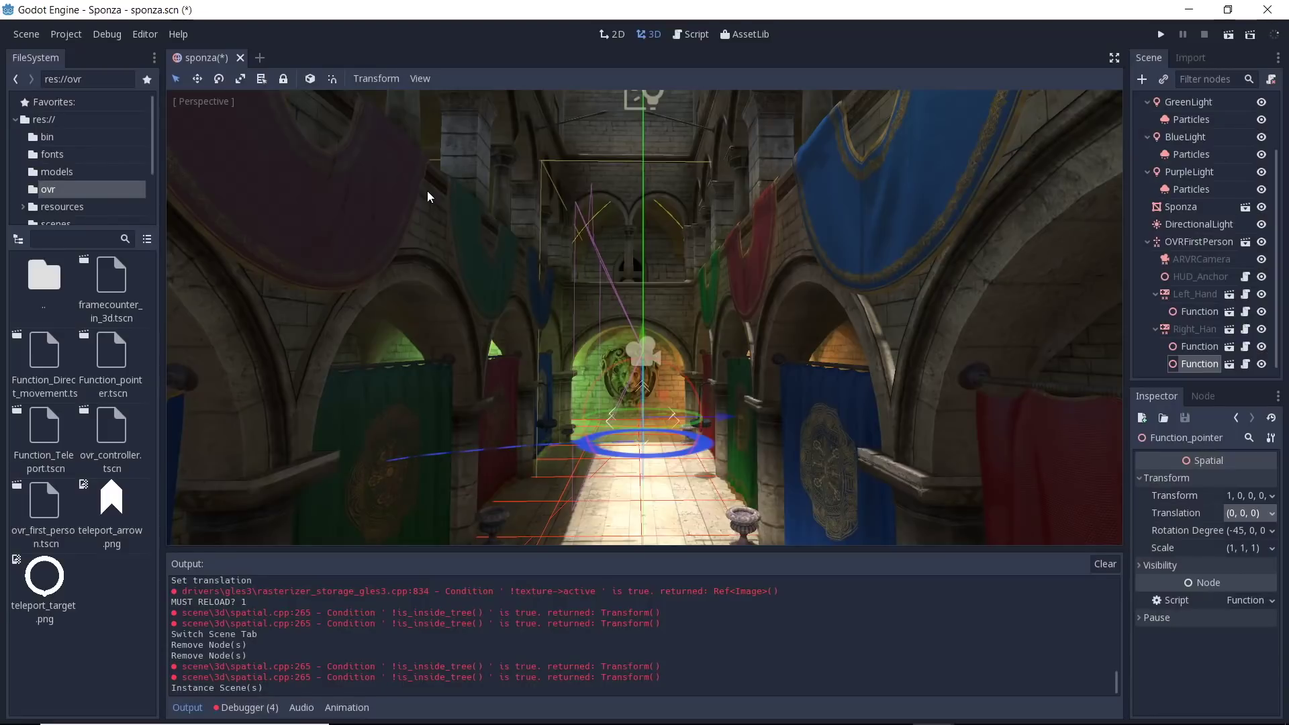
Instance res://scenes/settings_vr.tscn under HUD_Anchor as the floating settings panel
{"action": "left_click", "coordinate": [1198, 280]}
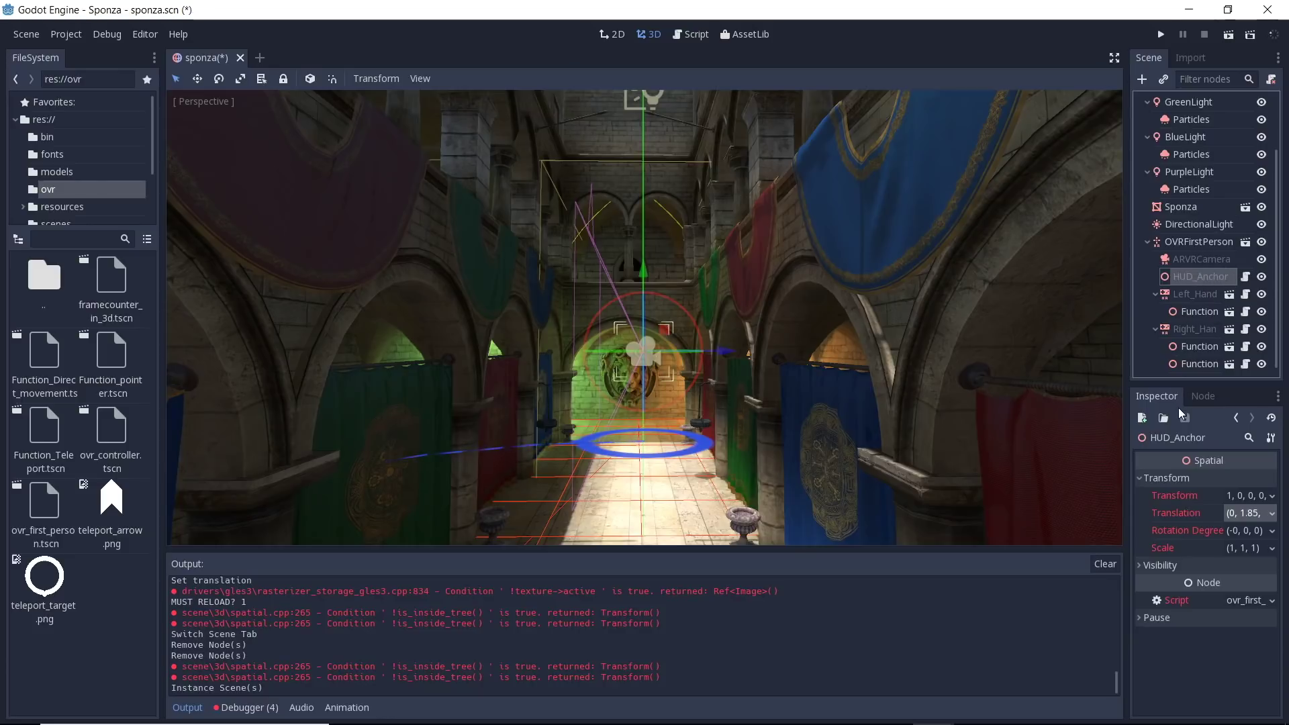
{"action": "left_click", "coordinate": [1160, 84]}
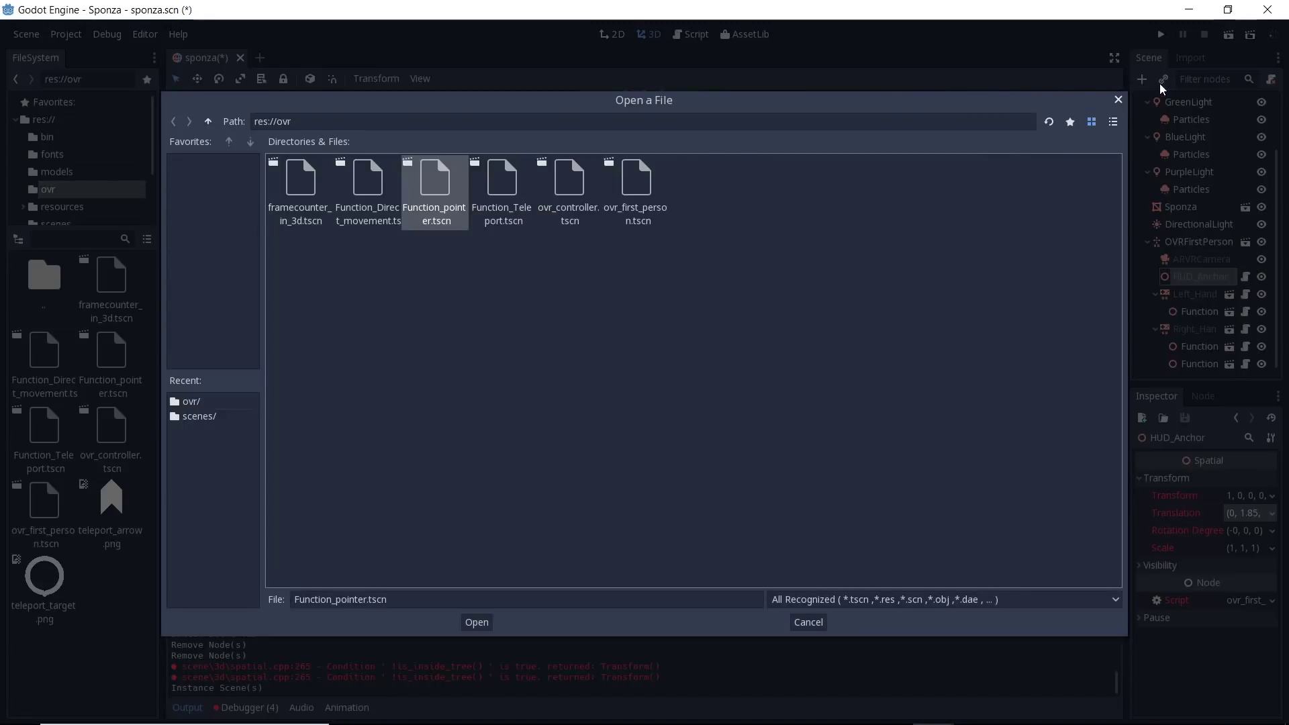
{"action": "left_click", "coordinate": [209, 121]}
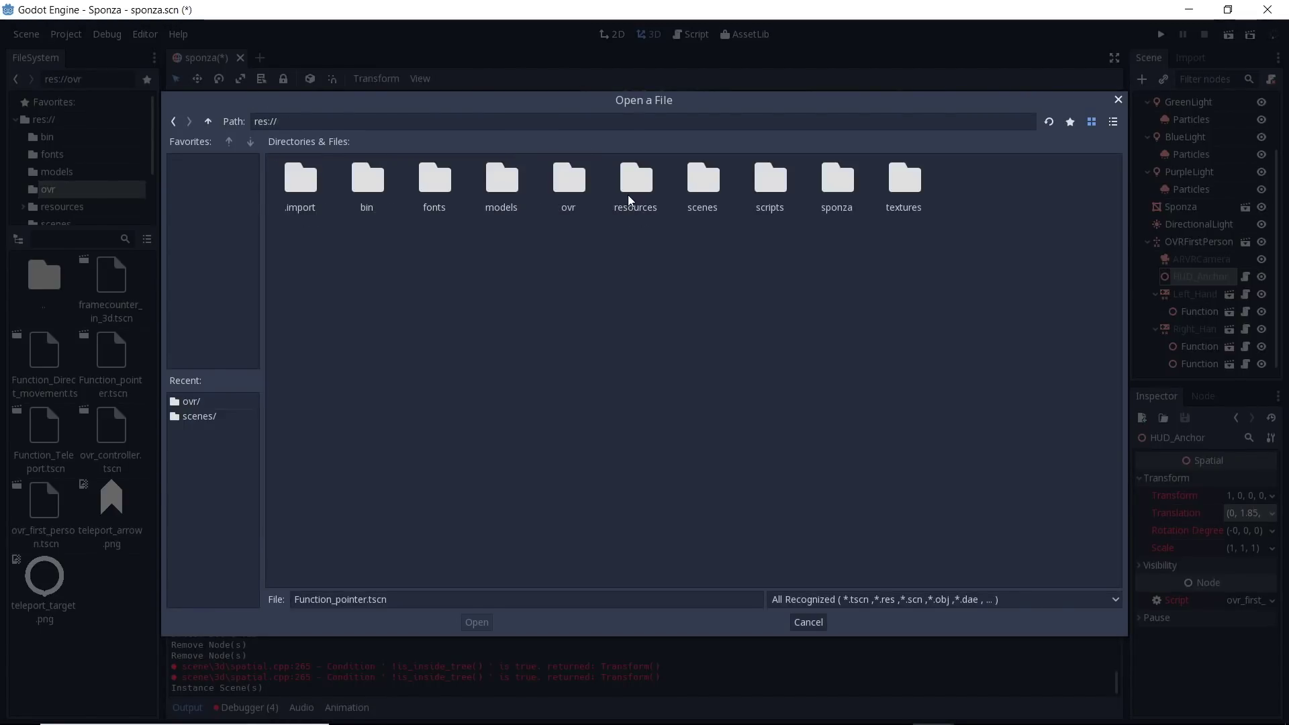
{"action": "double_click", "coordinate": [703, 181]}
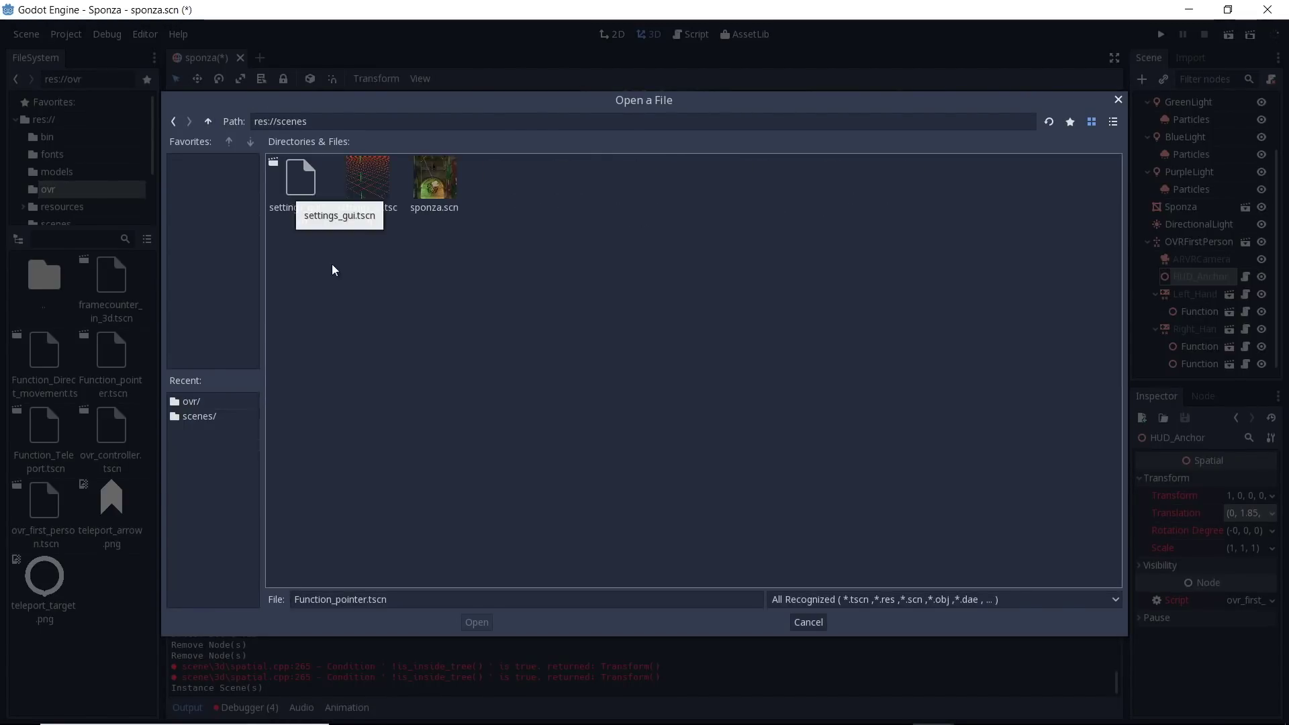
{"action": "double_click", "coordinate": [365, 179]}
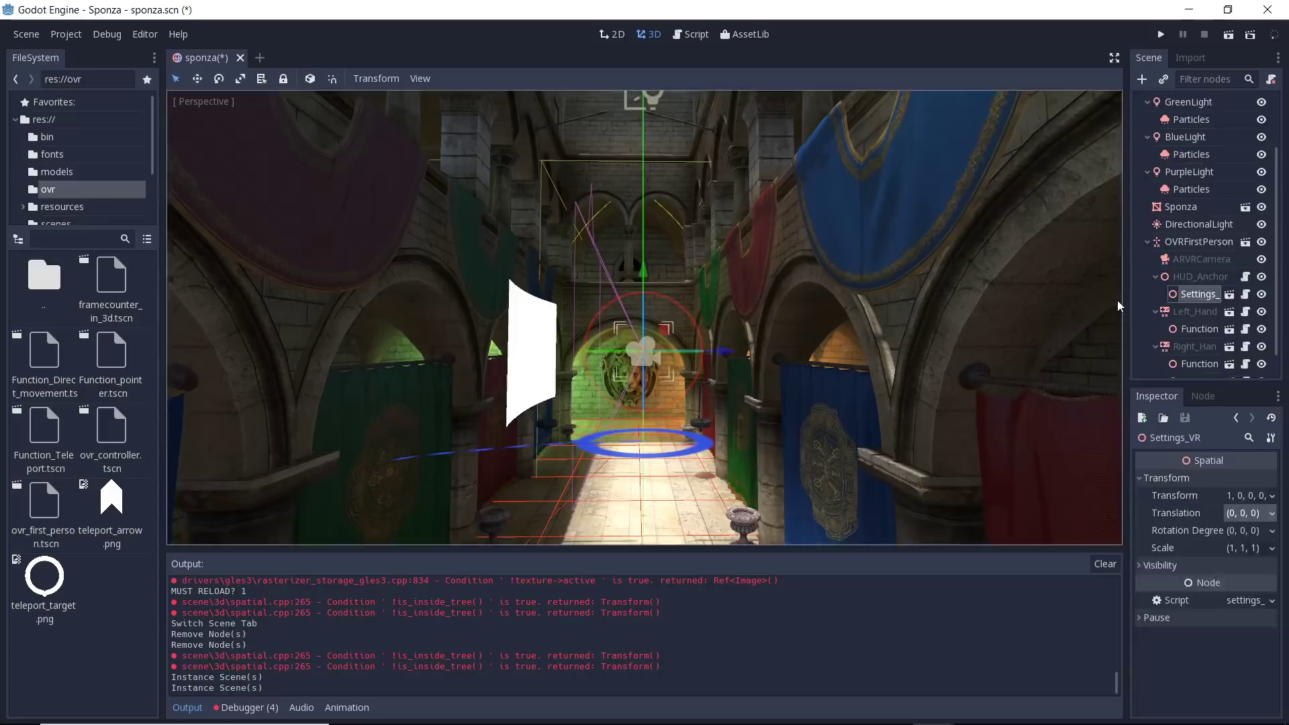
{"action": "left_click", "coordinate": [1195, 347]}
Inspect Right_Hand's button_pressed signal, then edit the Scene Root's sponza.gd script
{"action": "left_click", "coordinate": [1194, 395]}
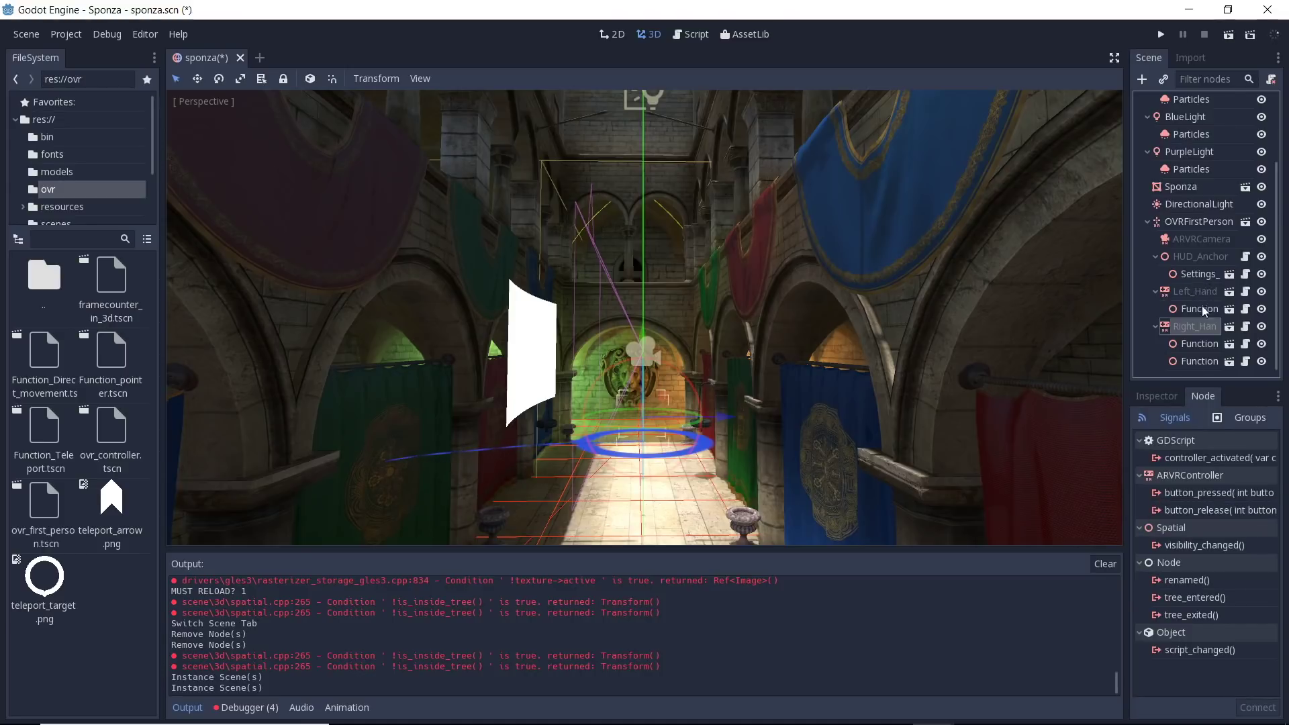
{"action": "left_click", "coordinate": [1190, 498]}
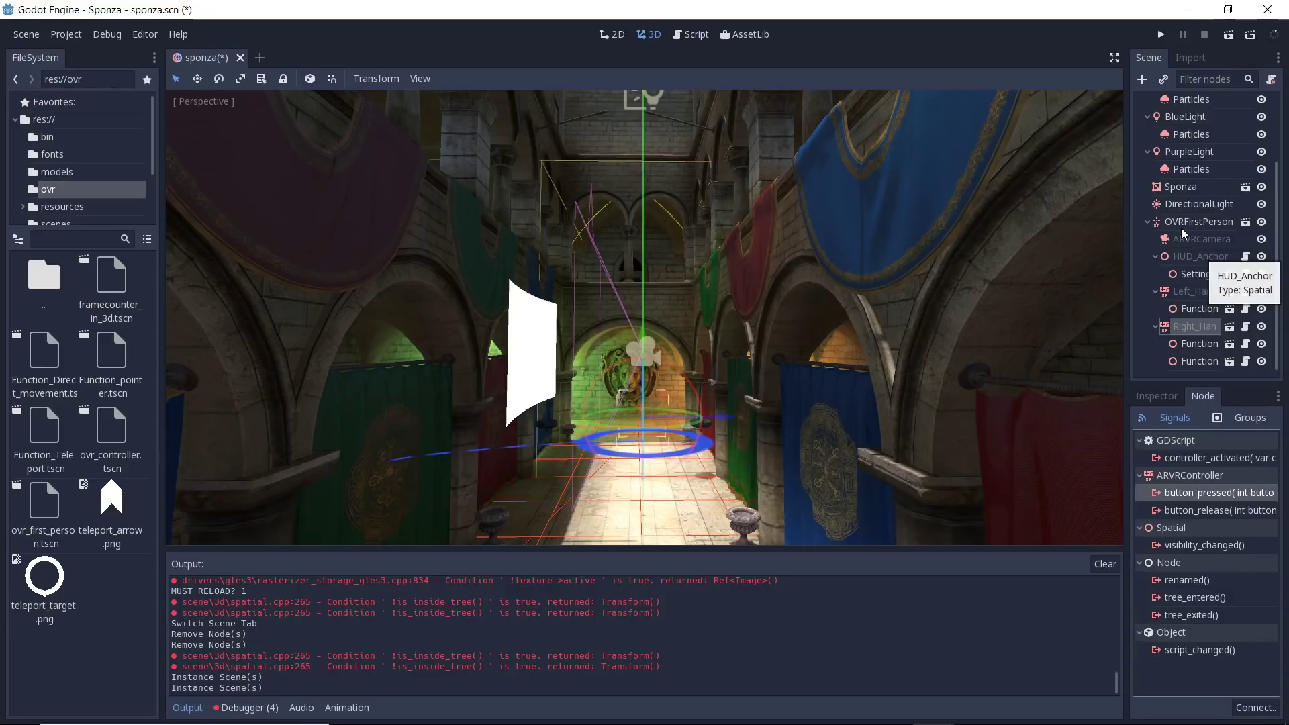
{"action": "scroll", "coordinate": [1182, 228], "scroll_direction": "up", "scroll_amount": 3}
{"action": "left_click", "coordinate": [1261, 104]}
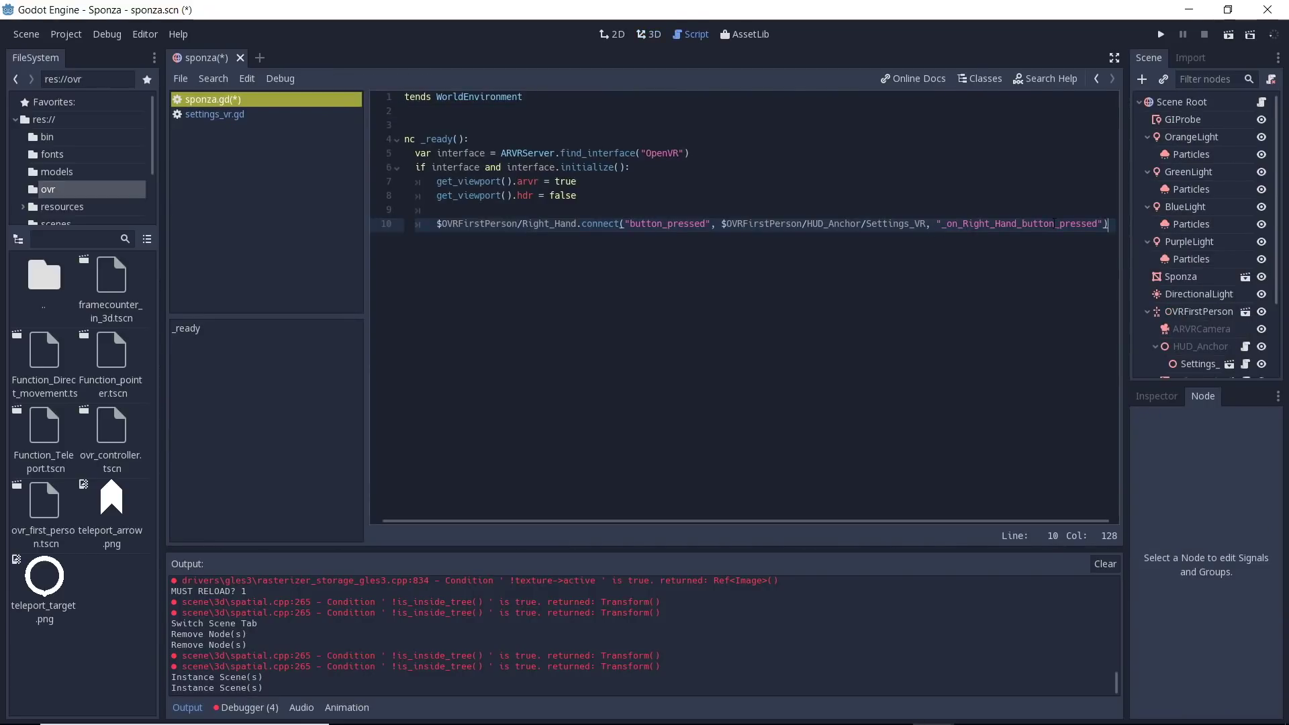
In settings_vr.gd, replace line 103's 'button == 1' check to change the menu toggle button
{"action": "left_click", "coordinate": [215, 114]}
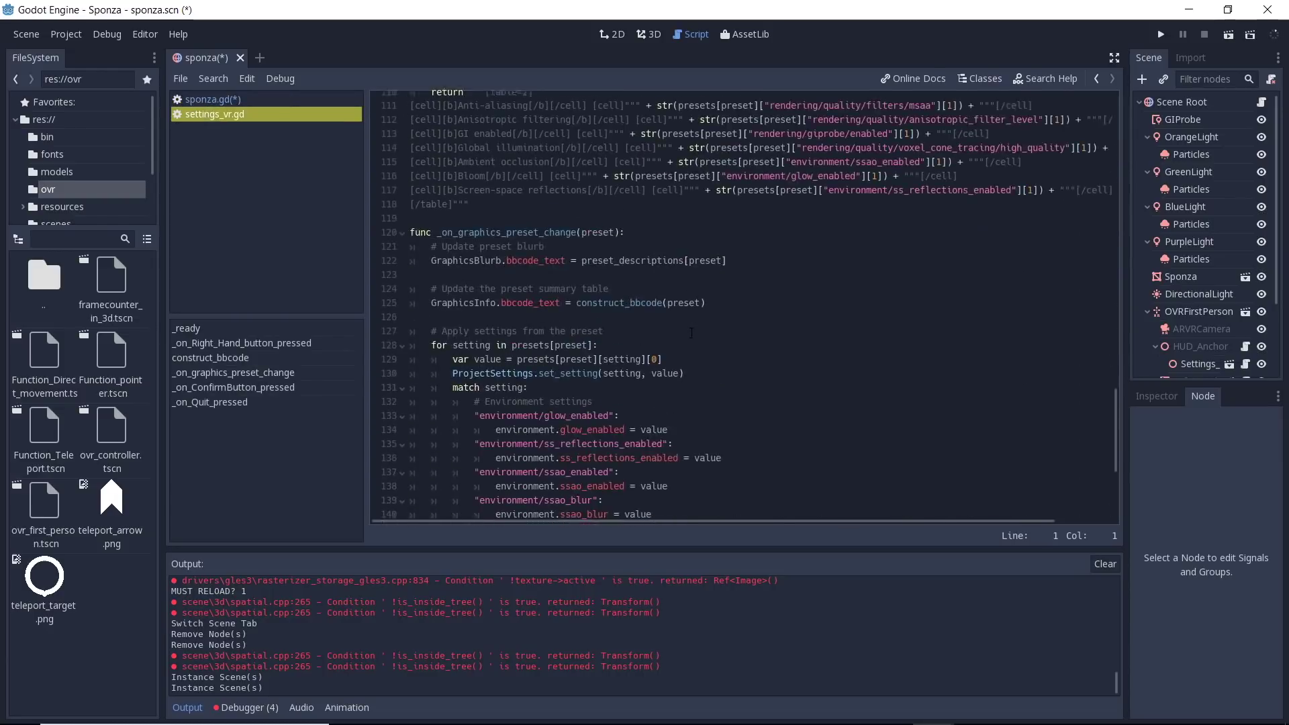
{"action": "scroll", "coordinate": [692, 333], "scroll_direction": "up", "scroll_amount": 10}
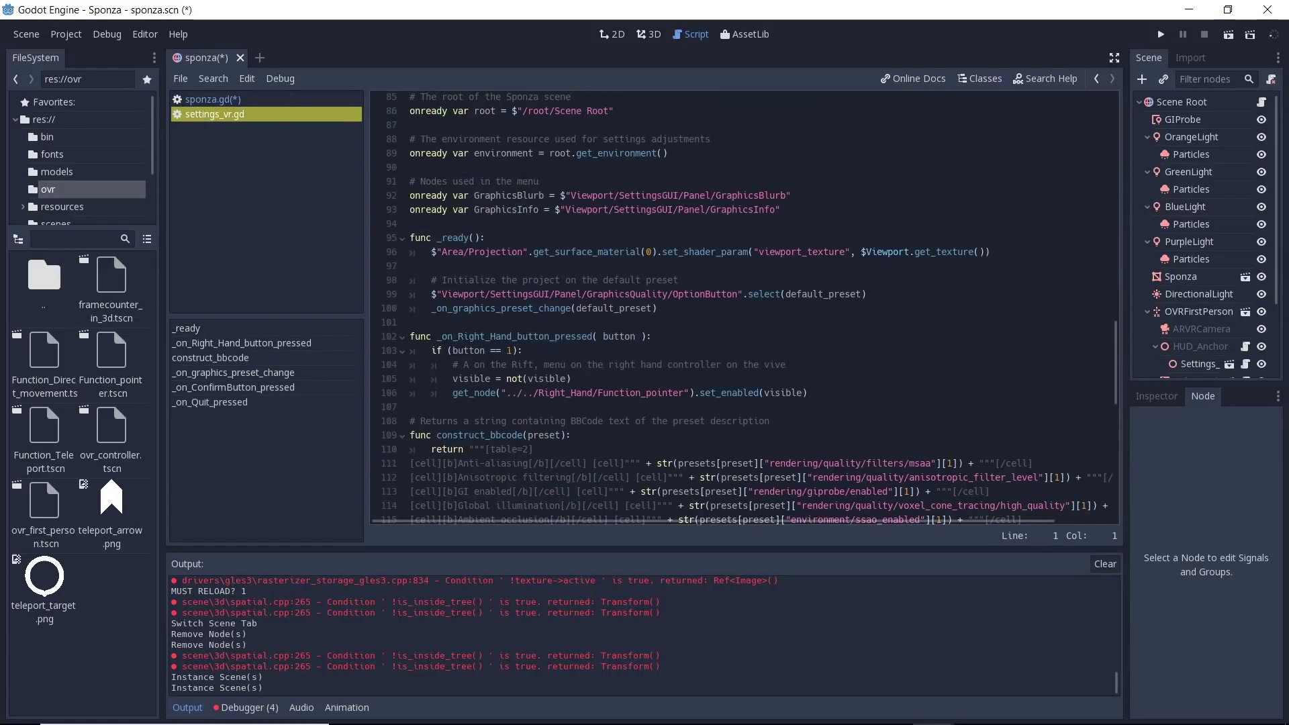
{"action": "left_click_drag", "start_coordinate": [453, 351], "coordinate": [540, 354]}
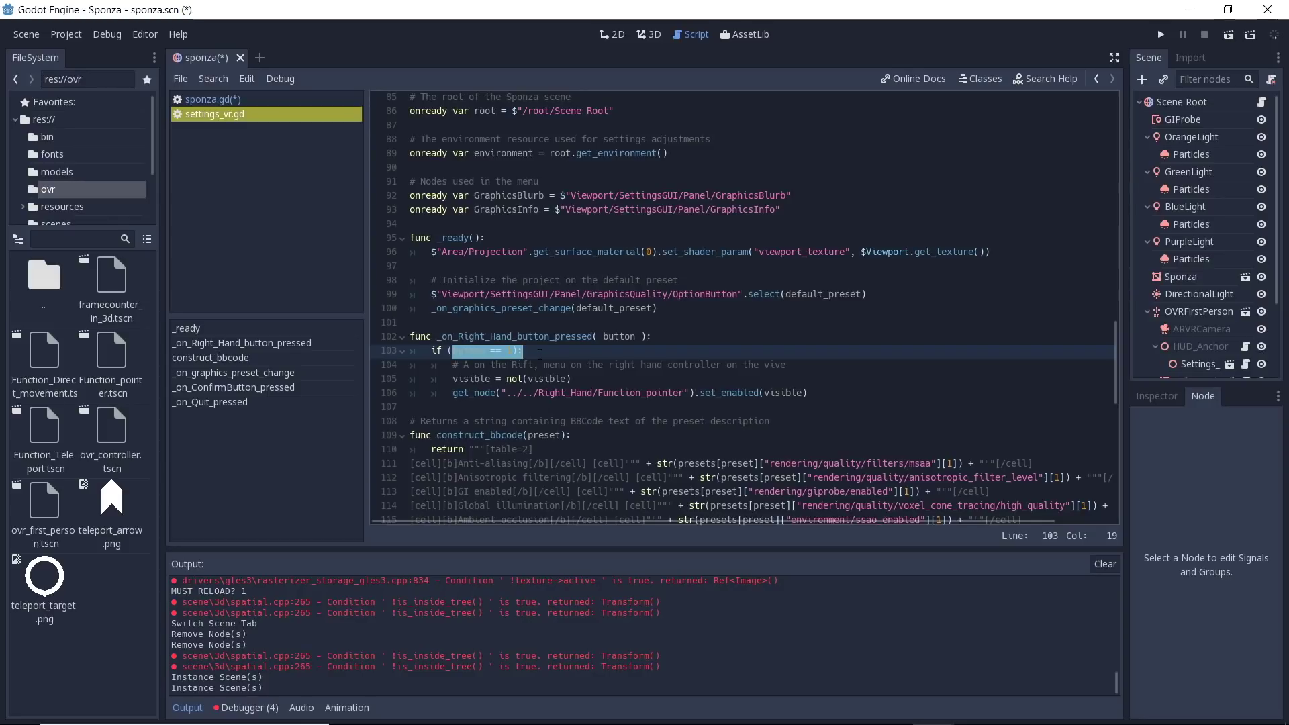
{"action": "key", "text": "ctrl+v"}
{"action": "scroll", "coordinate": [540, 354], "scroll_direction": "down", "scroll_amount": 14}
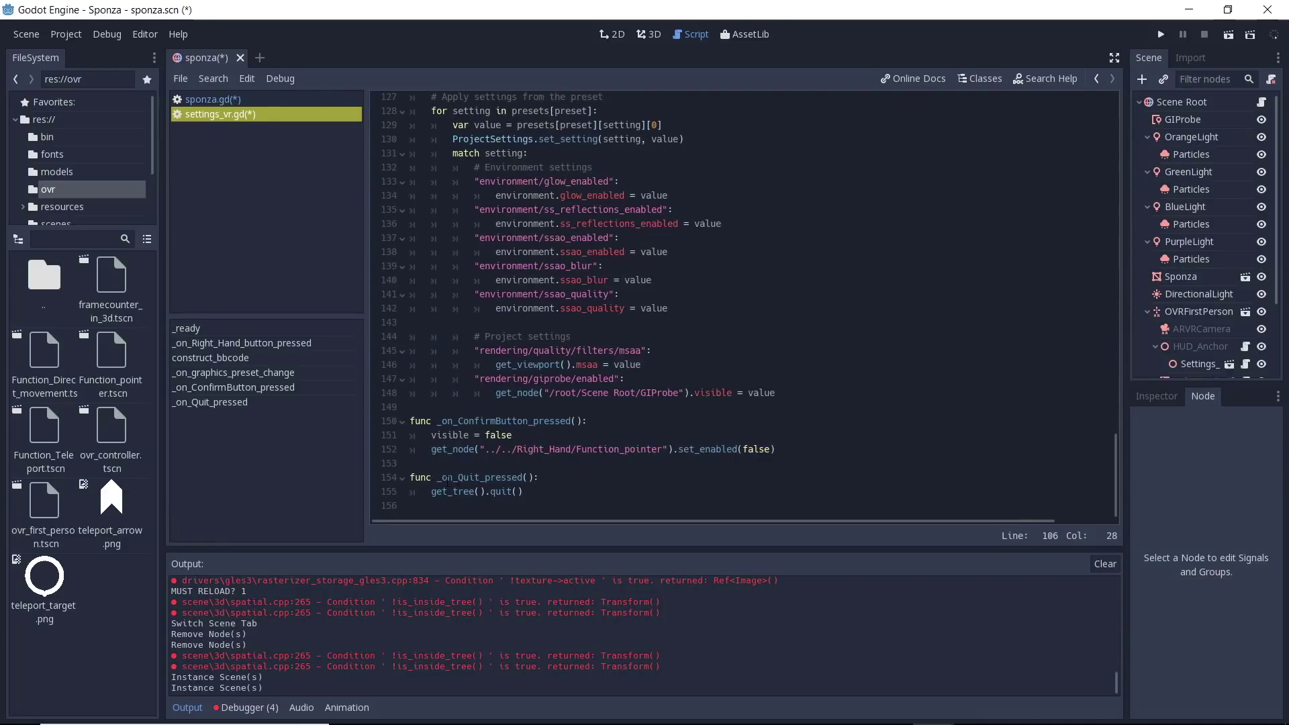
Review the confirm and quit handlers, then open the settings_vr.tscn scene tree
{"action": "left_click_drag", "start_coordinate": [448, 435], "coordinate": [804, 448]}
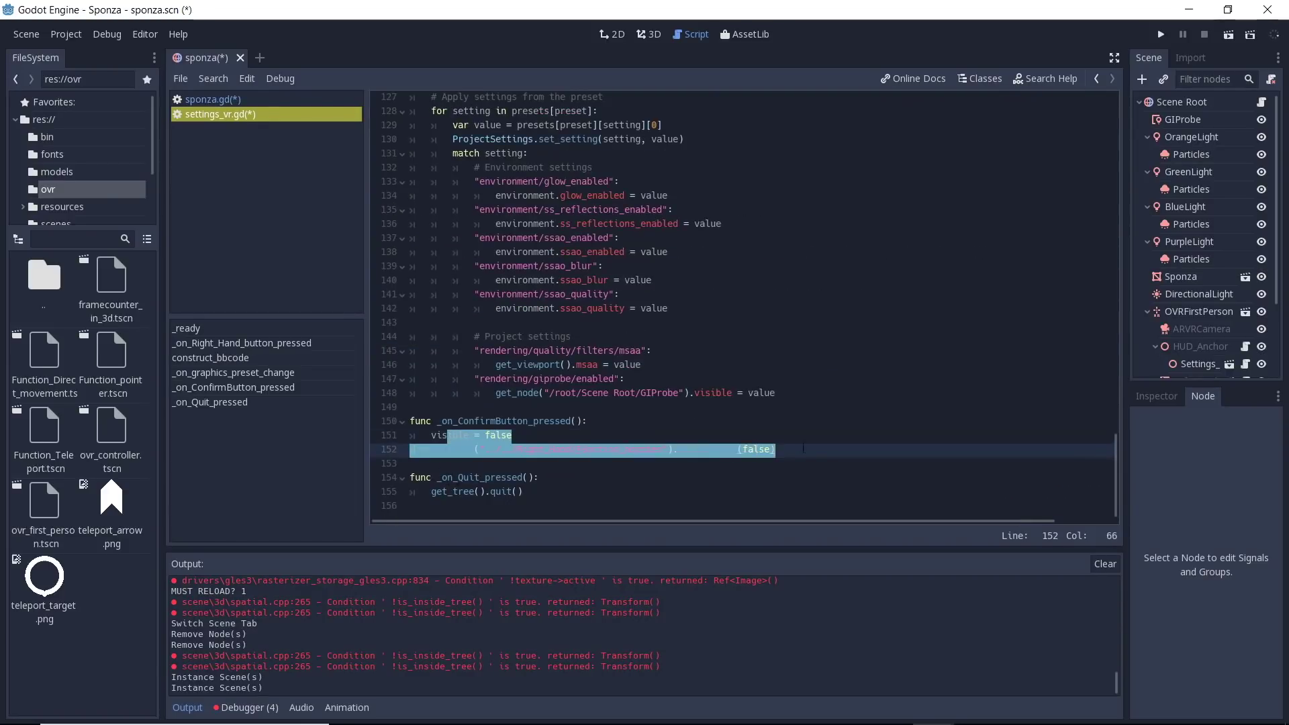
{"action": "left_click", "coordinate": [815, 447]}
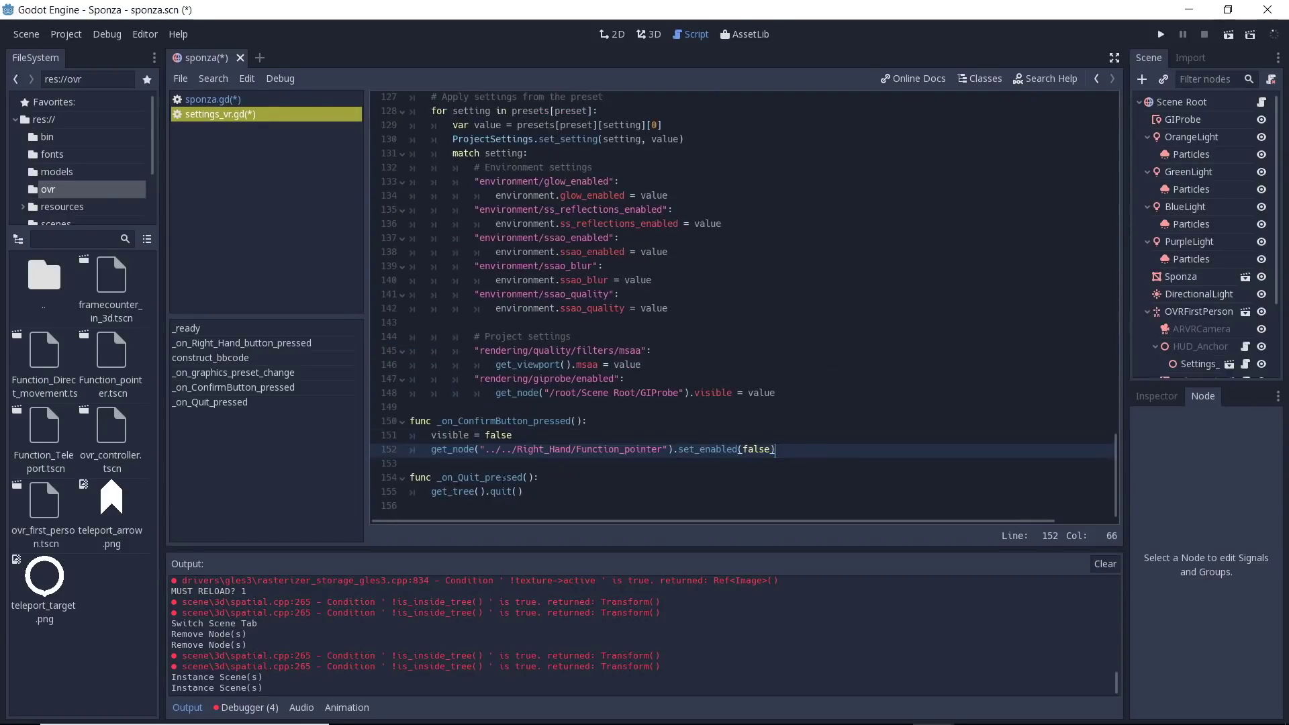
{"action": "left_click_drag", "start_coordinate": [436, 477], "coordinate": [565, 498]}
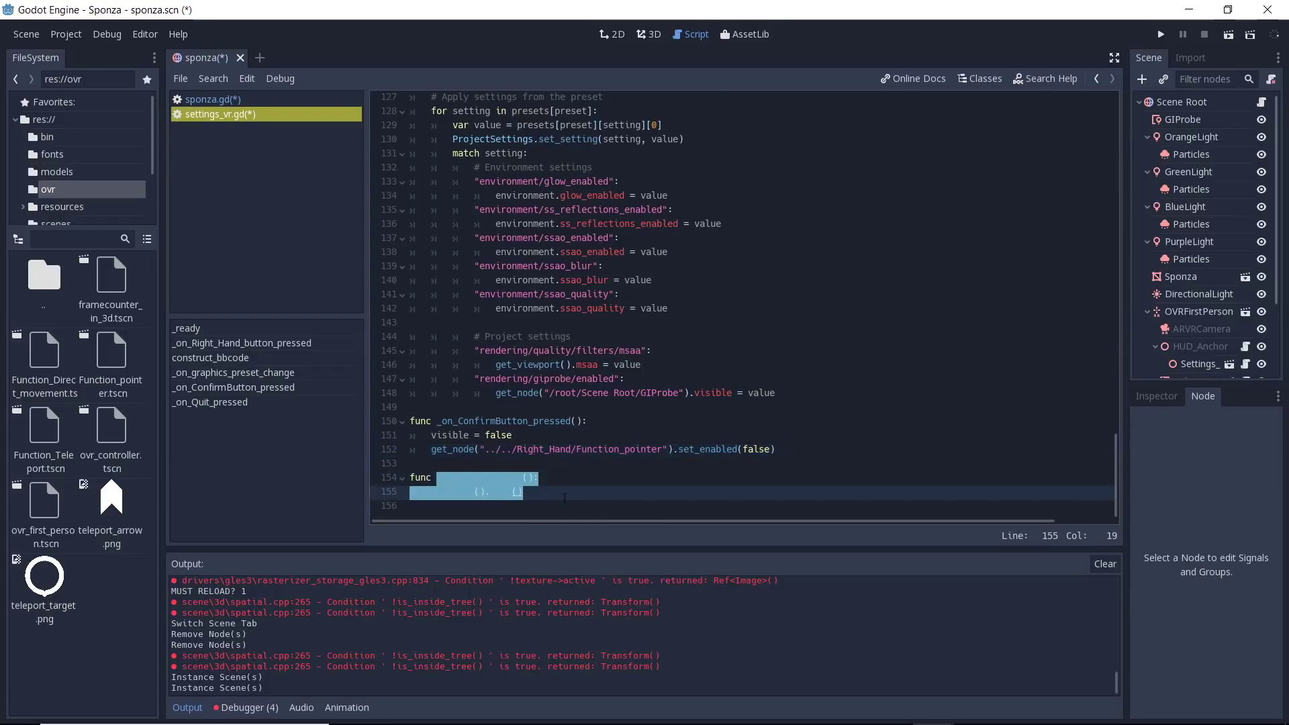
{"action": "left_click", "coordinate": [1229, 364]}
{"action": "left_click", "coordinate": [1207, 123]}
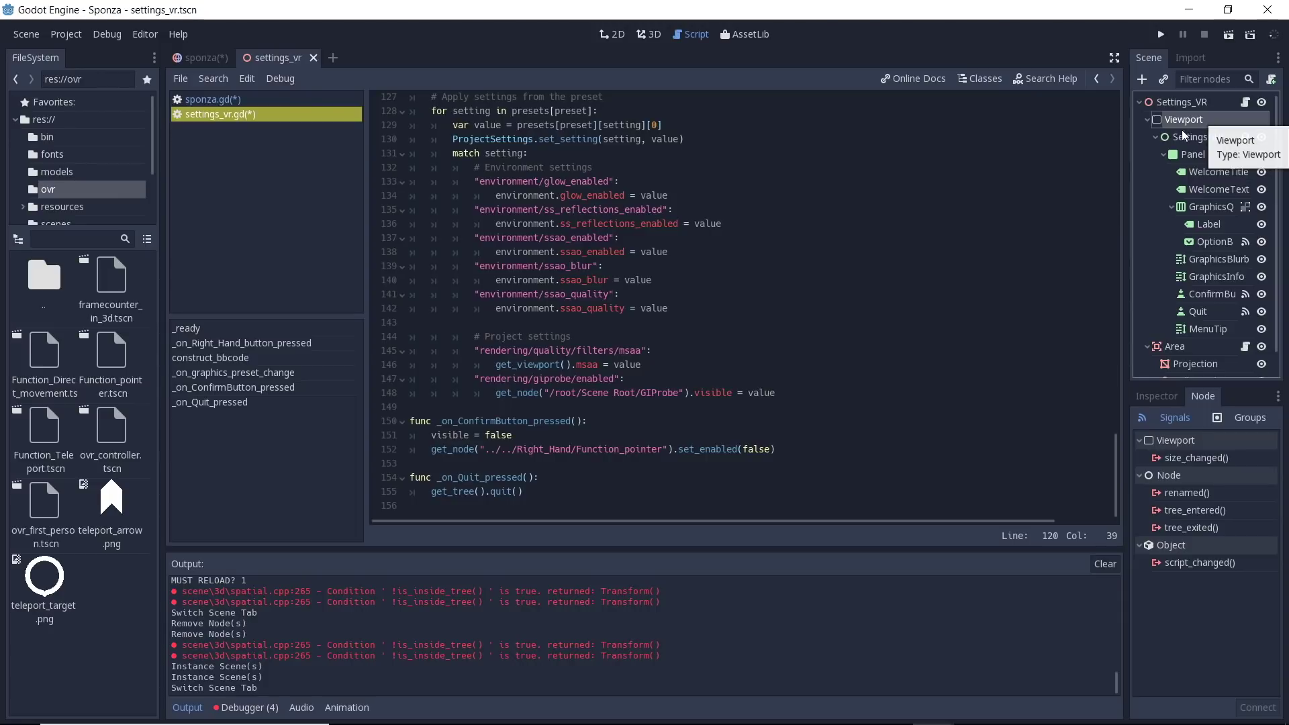
Review the menu Viewport node's properties in the Inspector
{"action": "left_click", "coordinate": [1155, 398]}
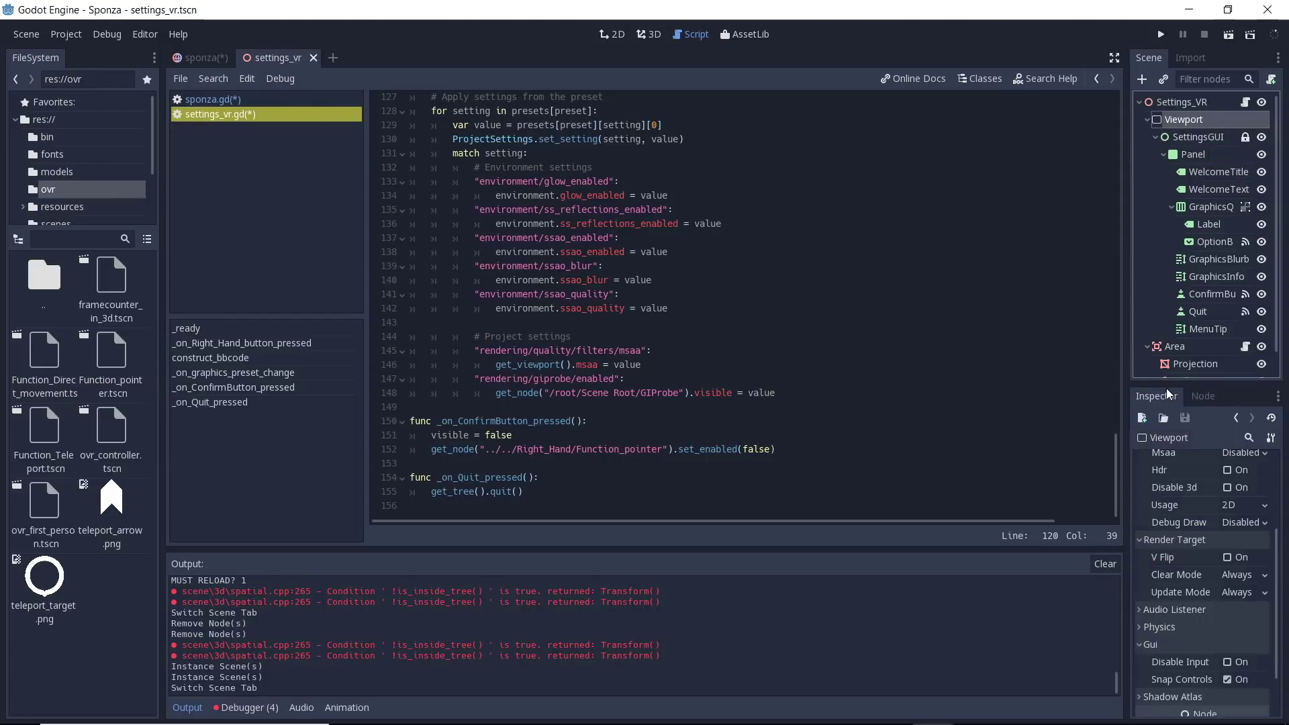
{"action": "scroll", "coordinate": [1210, 532], "scroll_direction": "up", "scroll_amount": 5}
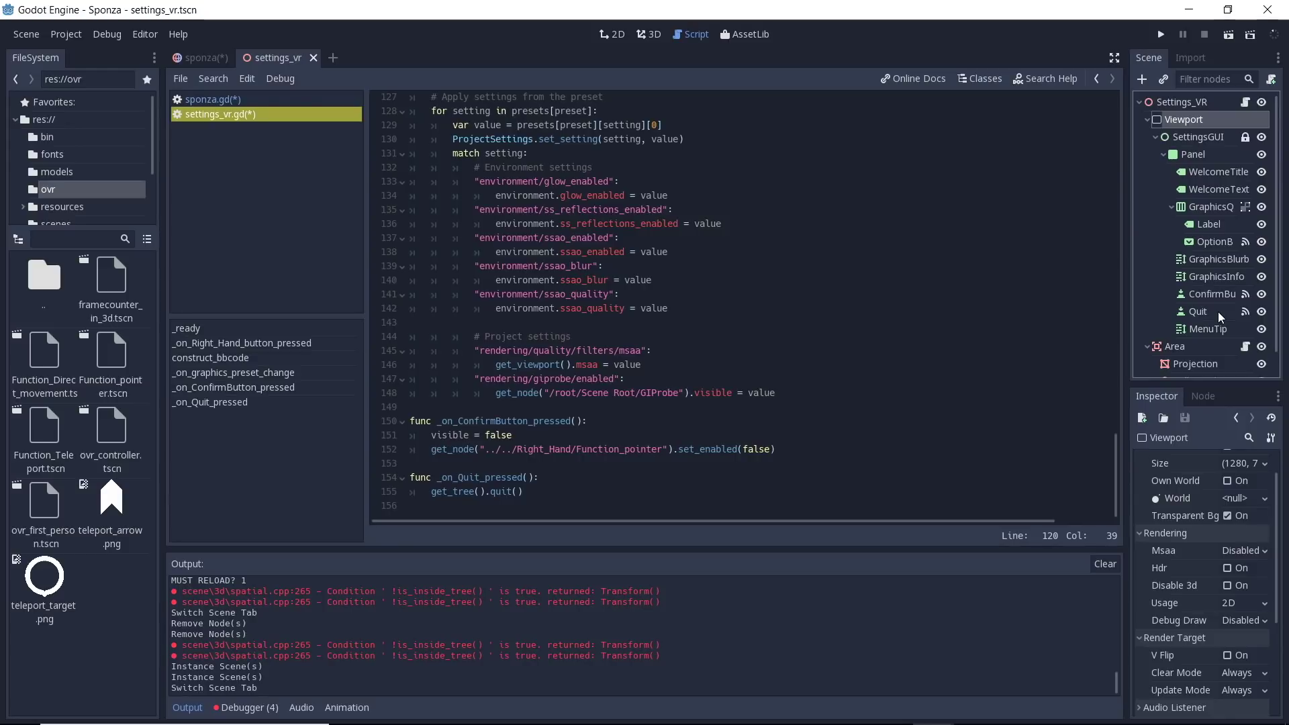
{"action": "scroll", "coordinate": [1198, 327], "scroll_direction": "down", "scroll_amount": 1}
Show the Area, its Projection quad and CollisionShape in the 3D view
{"action": "left_click", "coordinate": [1199, 326]}
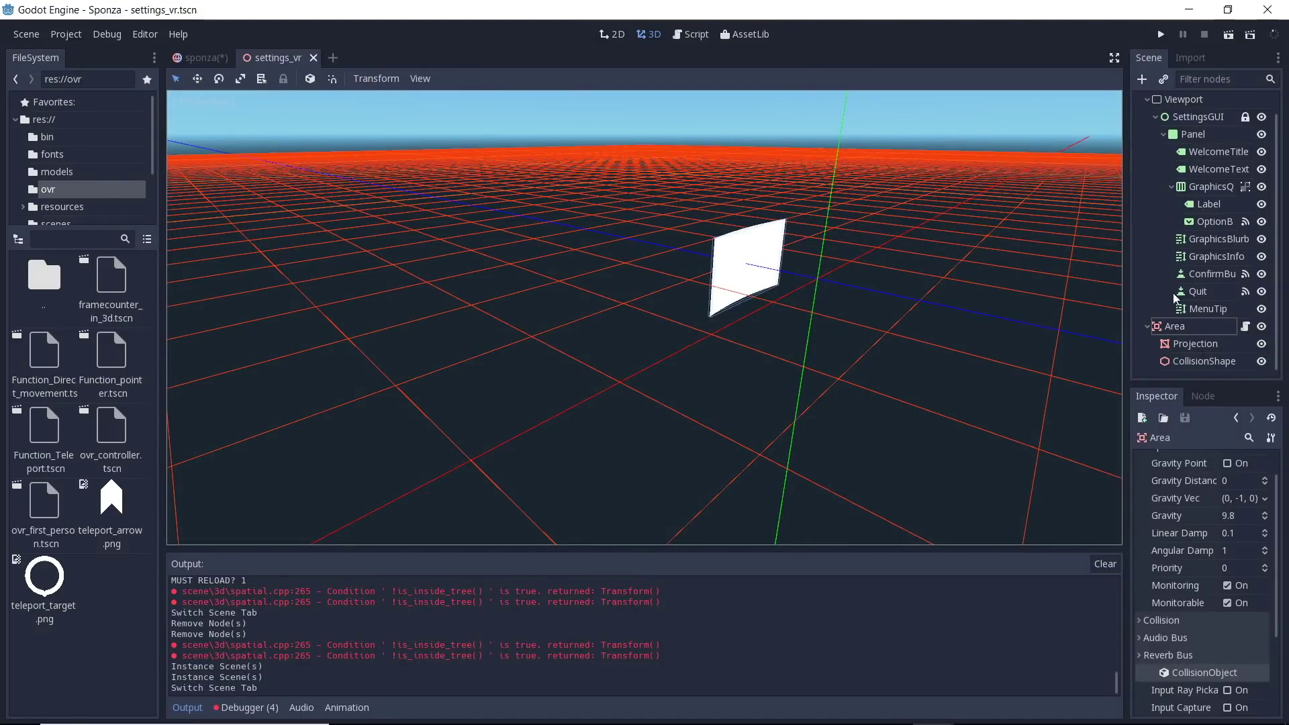
{"action": "left_click", "coordinate": [1190, 343]}
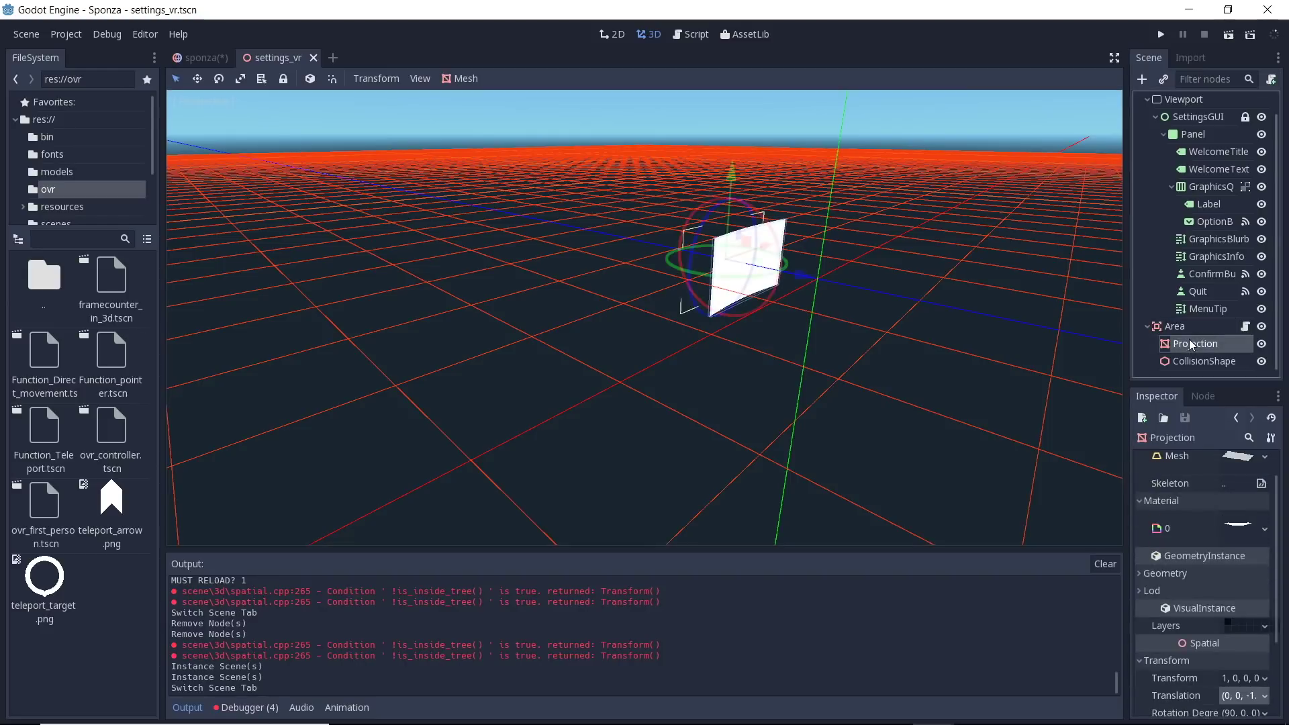
{"action": "middle_click_drag", "start_coordinate": [758, 268], "coordinate": [1010, 270]}
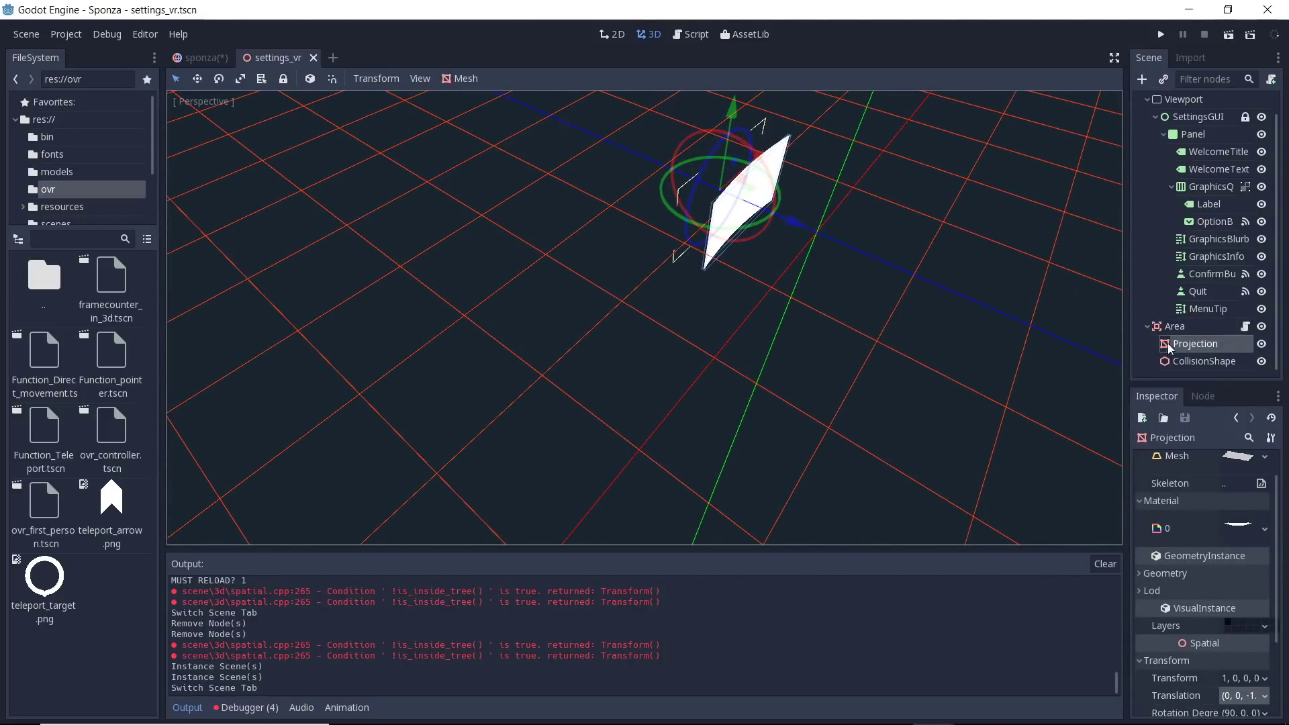
{"action": "left_click", "coordinate": [1189, 361]}
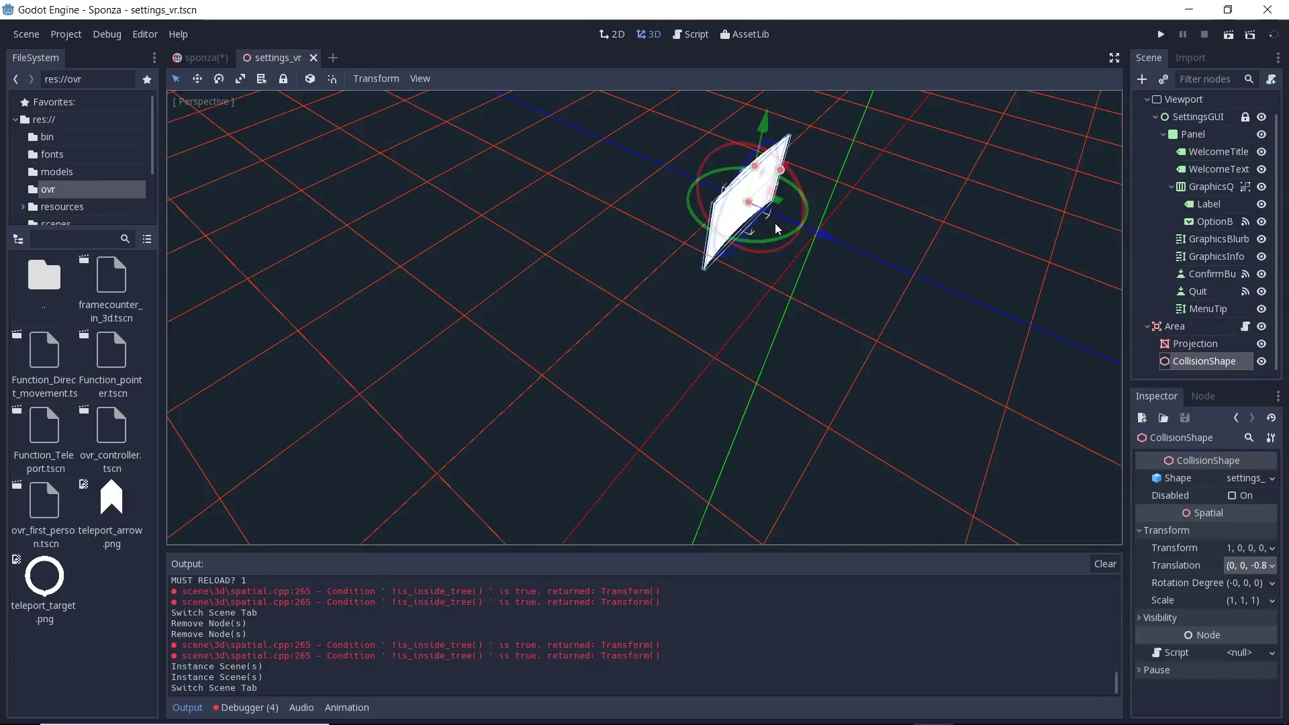
{"action": "key", "text": "F3"}
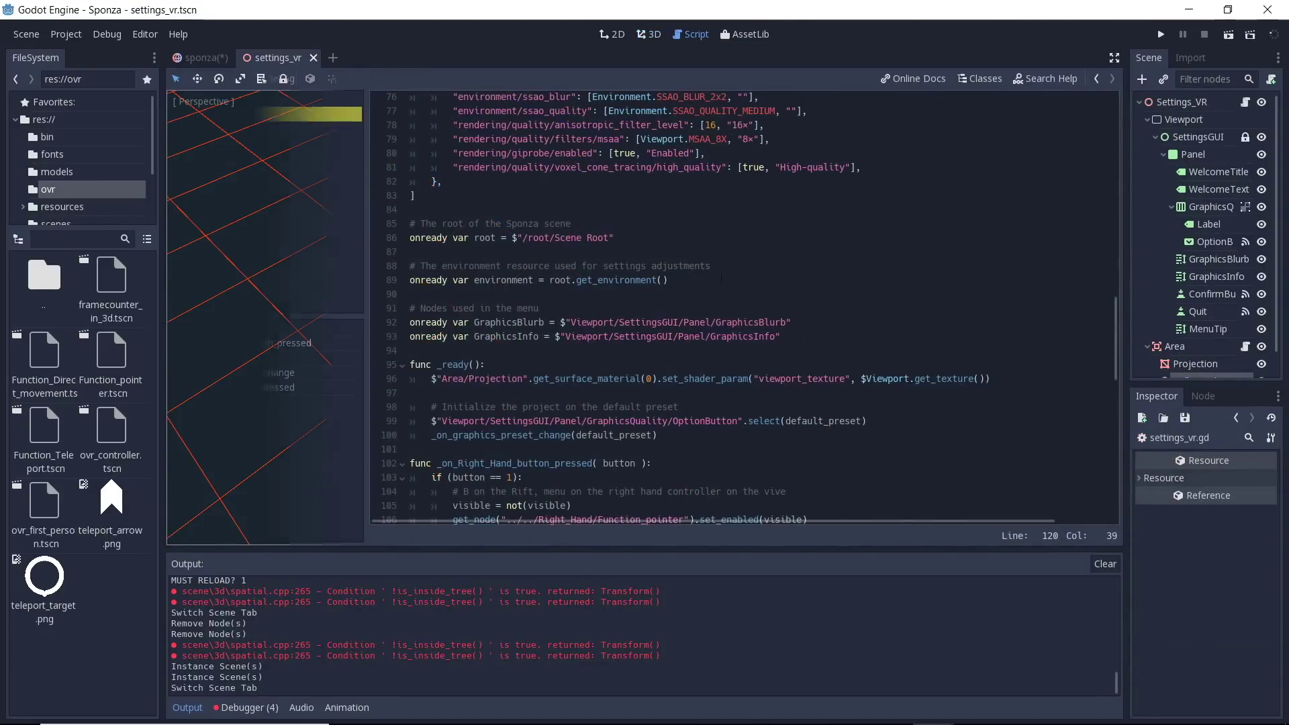
{"action": "left_click_drag", "start_coordinate": [431, 379], "coordinate": [735, 374]}
{"action": "left_click", "coordinate": [775, 372]}
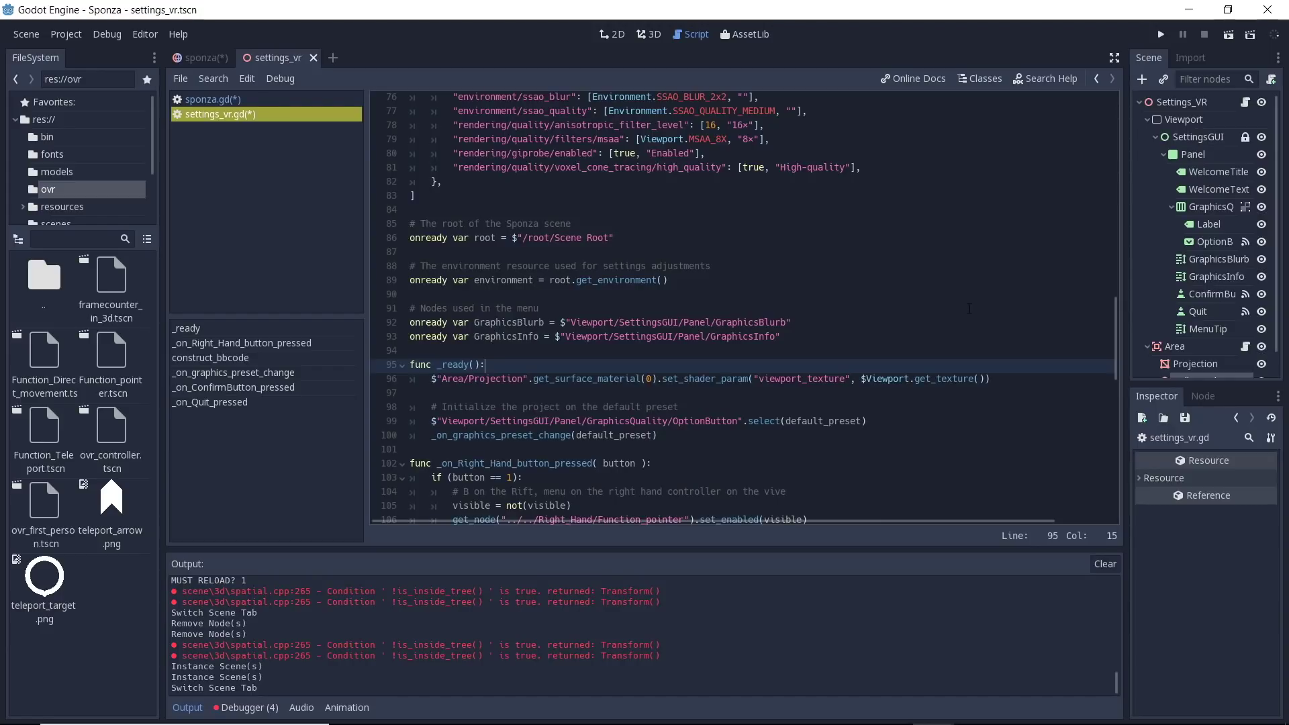
{"action": "key", "text": "ctrl+F2"}
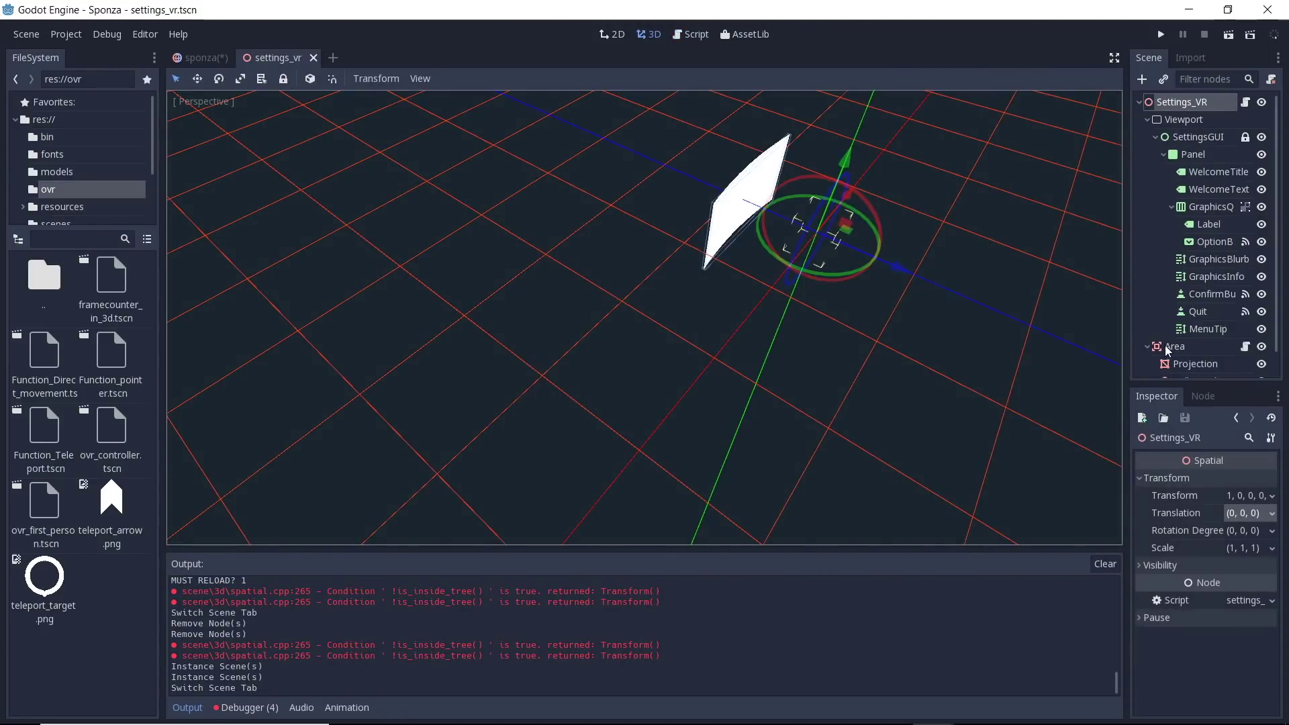
{"action": "left_click", "coordinate": [1247, 348]}
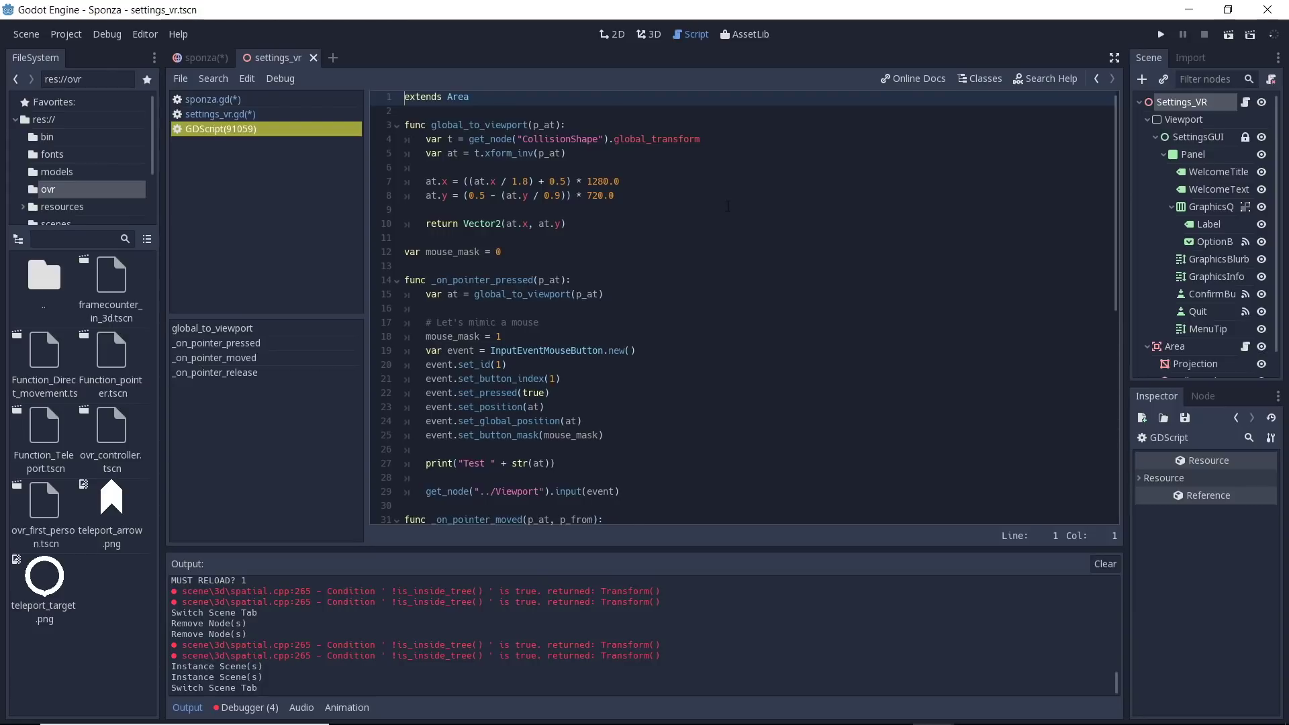
Walk through the Area script's code building mouse press and motion events from pointer hits
{"action": "scroll", "coordinate": [728, 206], "scroll_direction": "down", "scroll_amount": 6}
{"action": "scroll", "coordinate": [480, 181], "scroll_direction": "up", "scroll_amount": 1}
{"action": "left_click_drag", "start_coordinate": [427, 125], "coordinate": [719, 239]}
{"action": "left_click", "coordinate": [718, 239]}
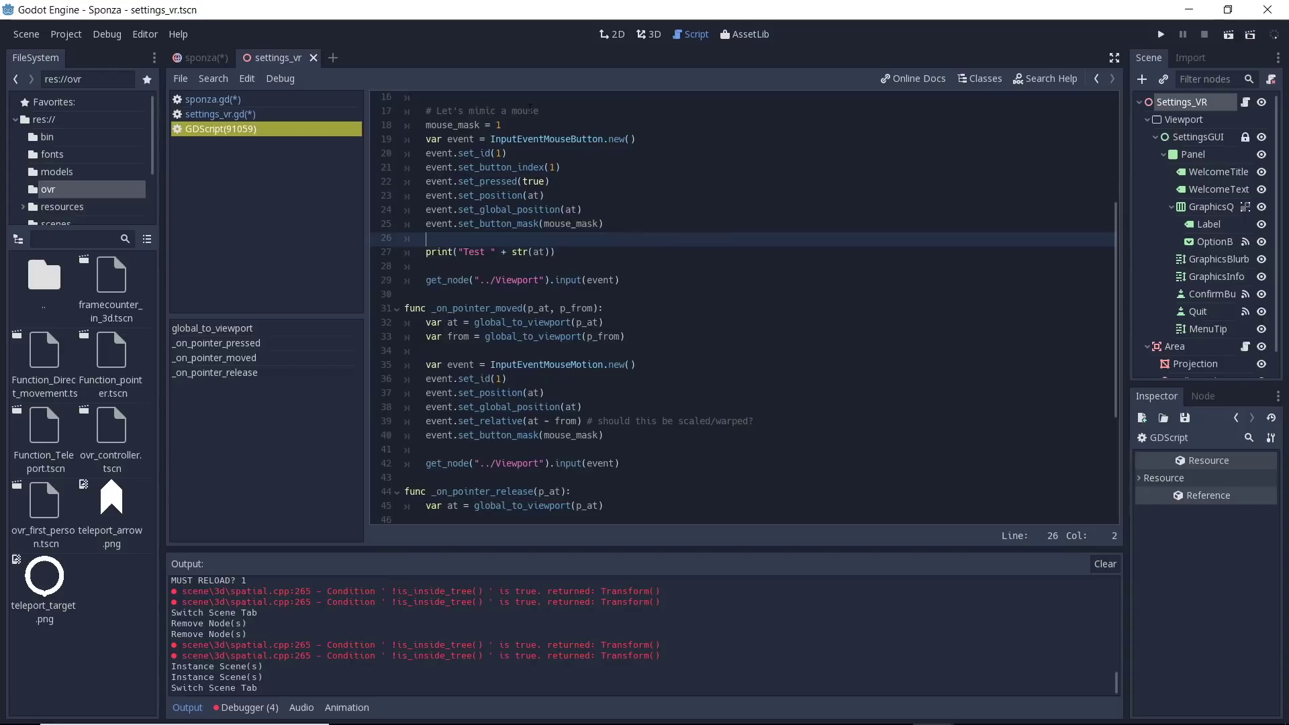
{"action": "scroll", "coordinate": [541, 141], "scroll_direction": "up", "scroll_amount": 4}
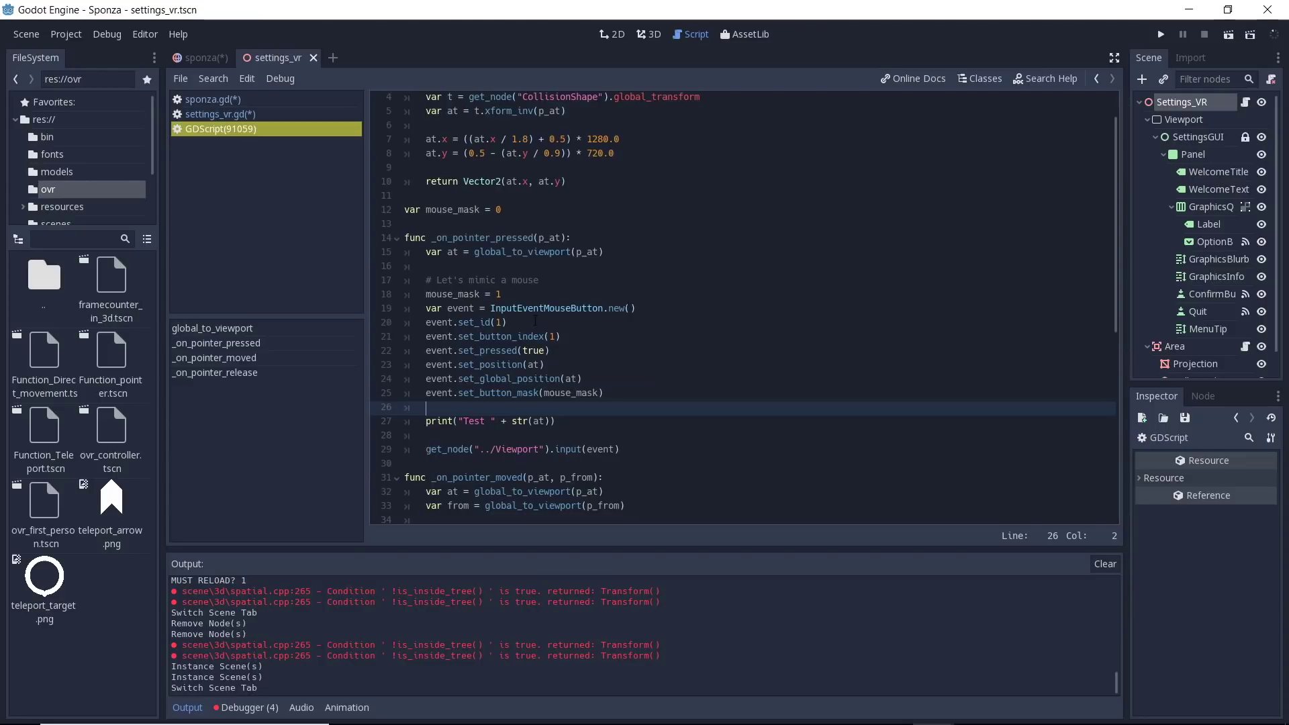
{"action": "scroll", "coordinate": [631, 371], "scroll_direction": "down", "scroll_amount": 7}
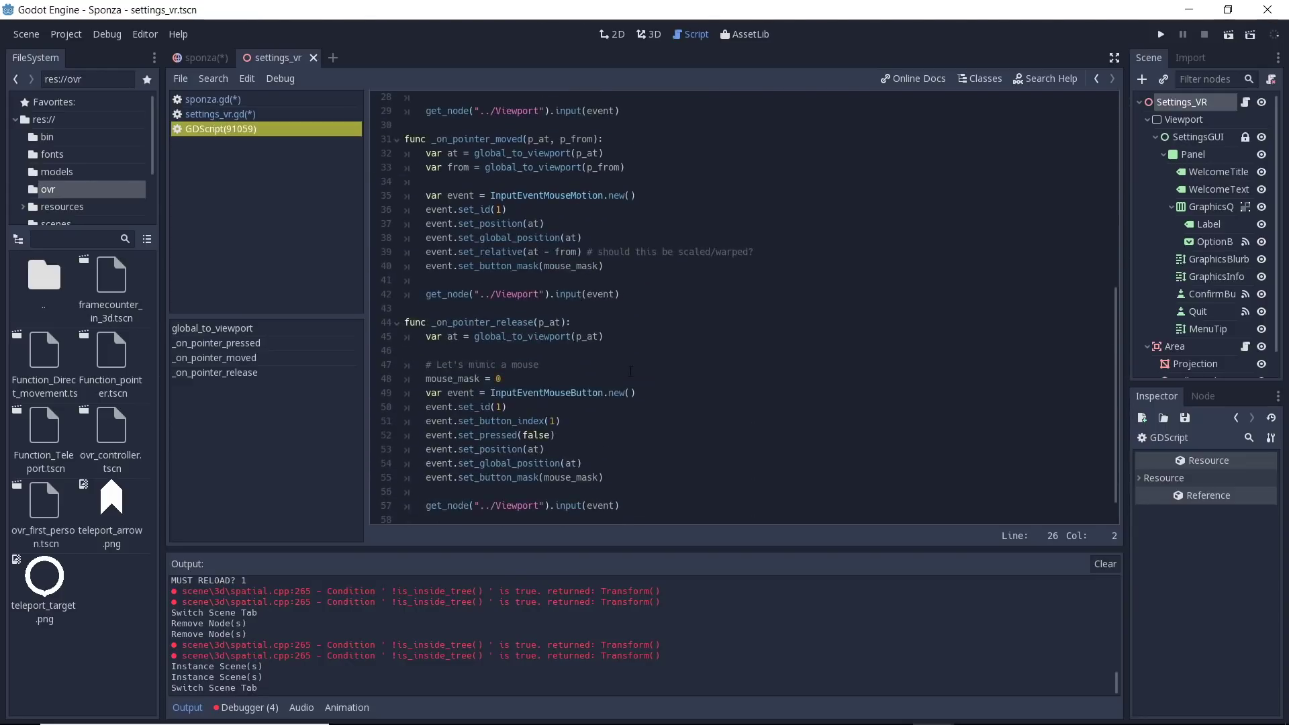
{"action": "scroll", "coordinate": [572, 404], "scroll_direction": "down", "scroll_amount": 1}
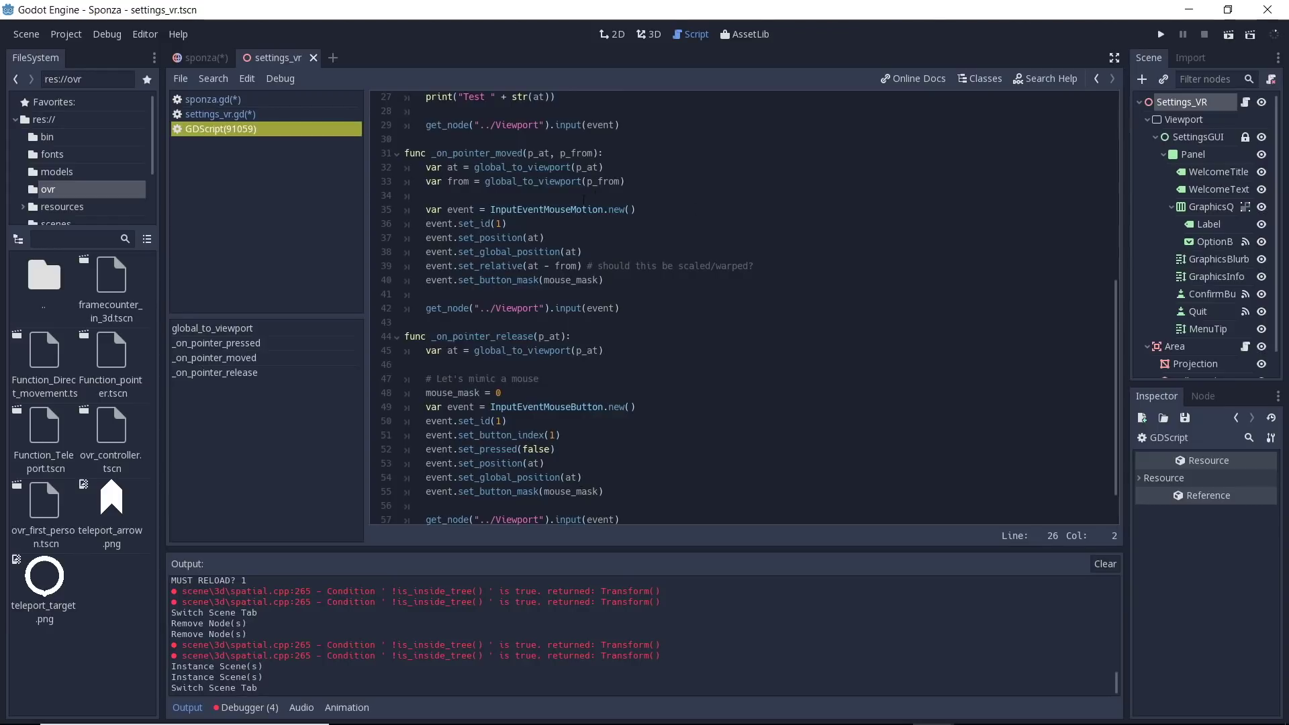
{"action": "left_click_drag", "start_coordinate": [492, 183], "coordinate": [655, 288]}
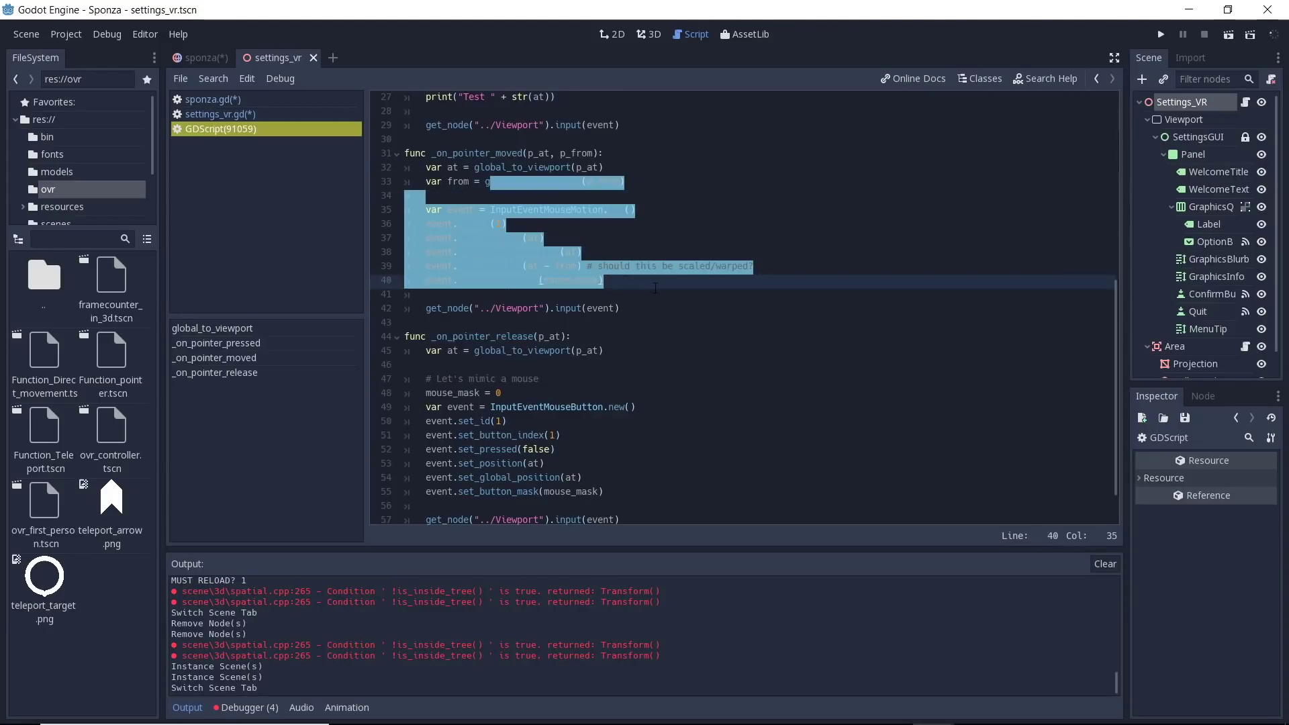
{"action": "left_click", "coordinate": [723, 240]}
Examine global_to_viewport, highlighting p_at uses and where the collision shape's transform is read
{"action": "scroll", "coordinate": [723, 240], "scroll_direction": "up", "scroll_amount": 2}
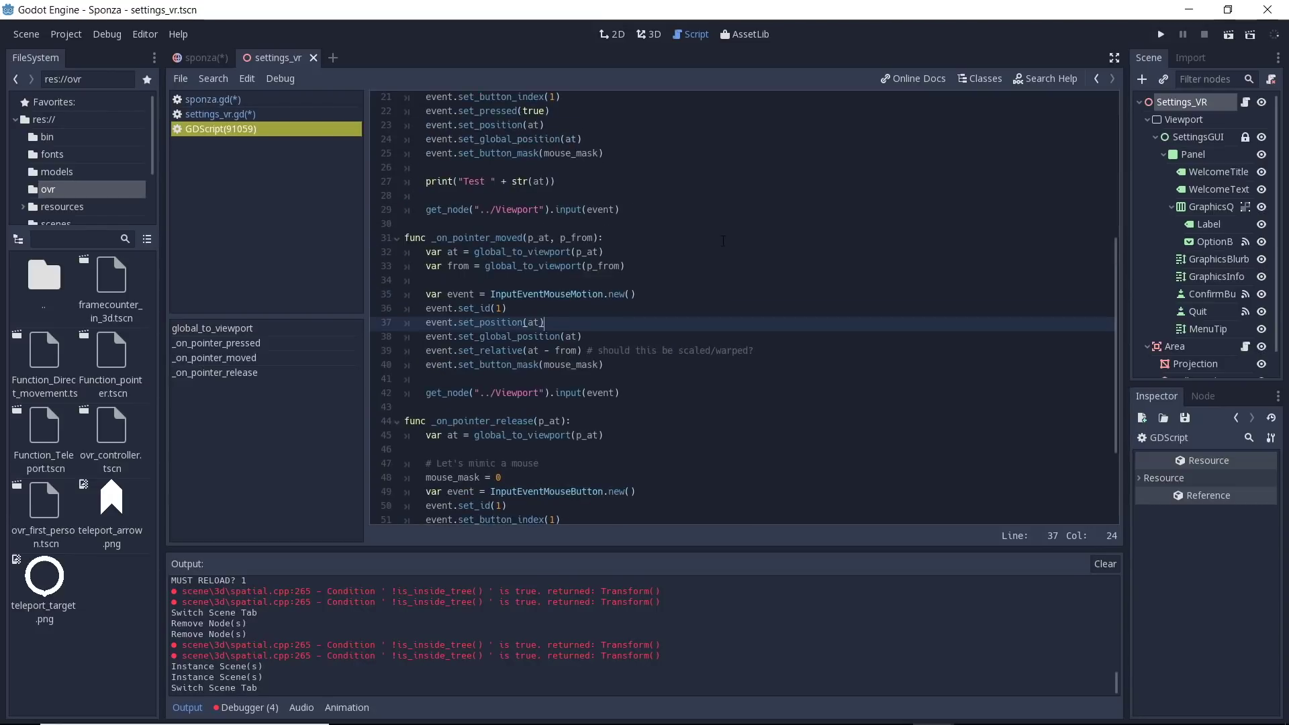
{"action": "scroll", "coordinate": [723, 241], "scroll_direction": "up", "scroll_amount": 7}
{"action": "left_click_drag", "start_coordinate": [566, 224], "coordinate": [383, 125]}
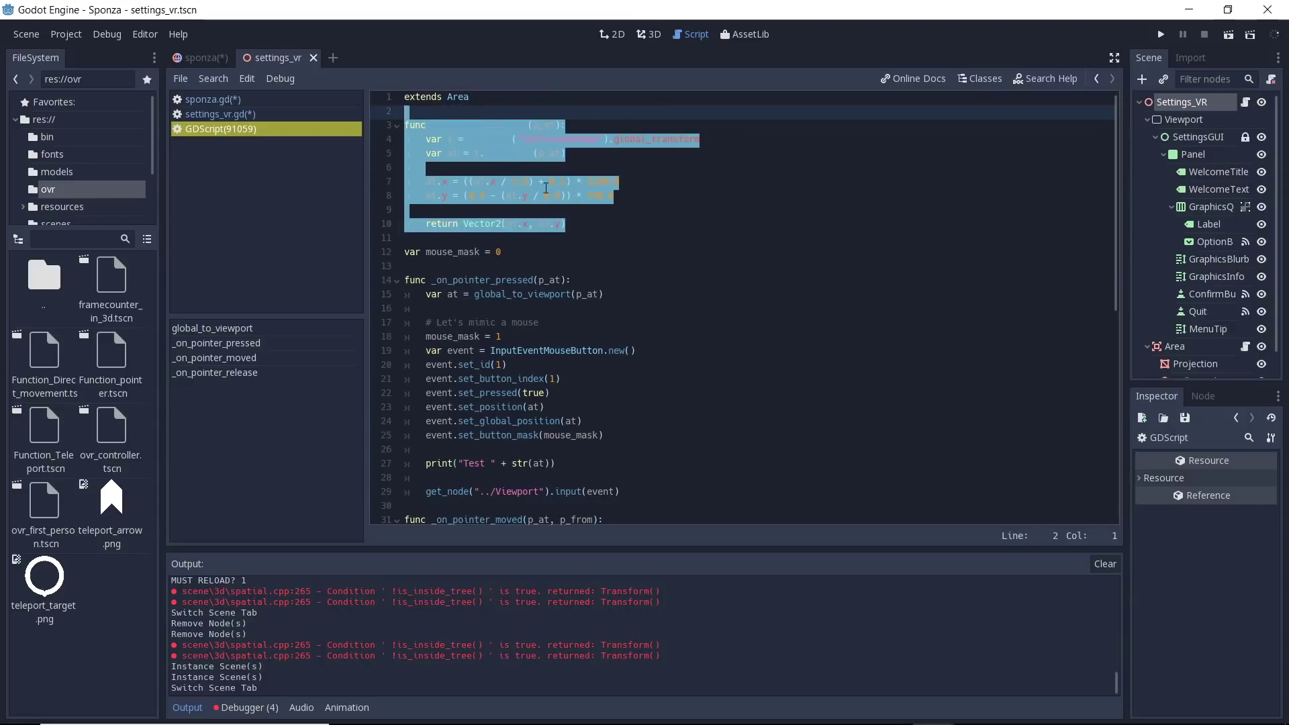
{"action": "double_click", "coordinate": [558, 280]}
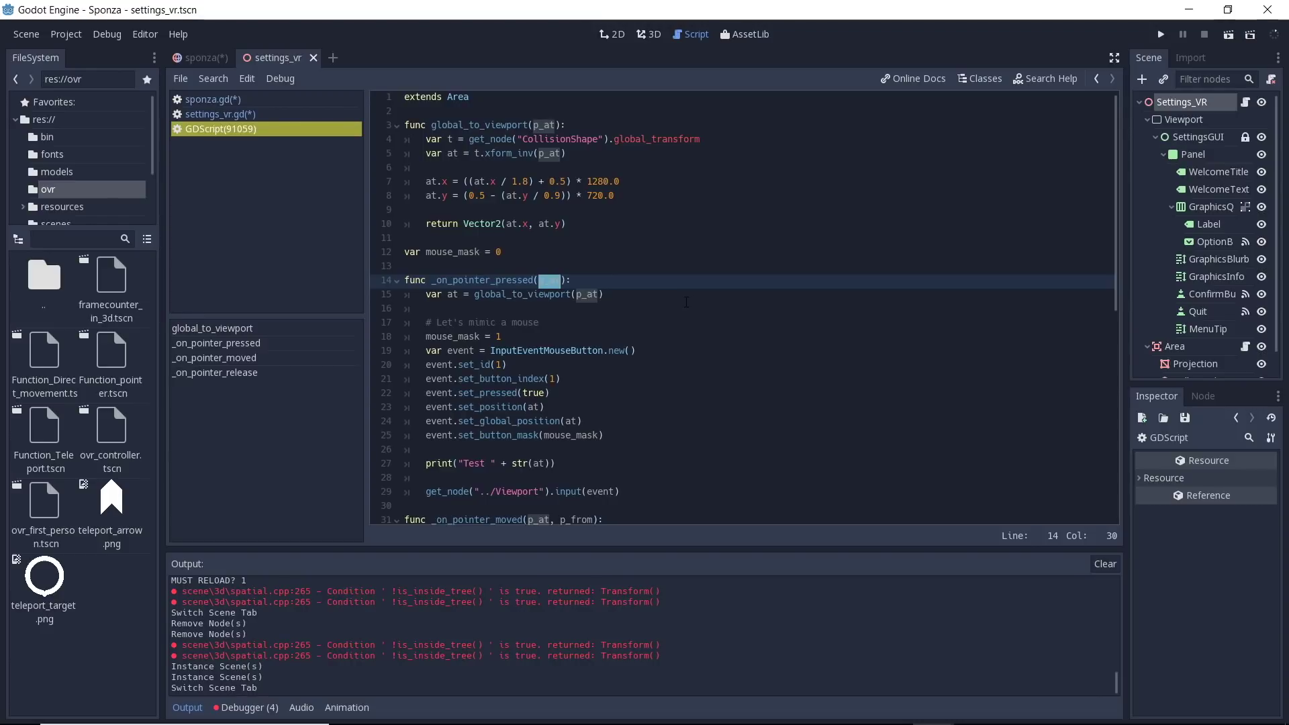
{"action": "left_click_drag", "start_coordinate": [603, 139], "coordinate": [700, 139]}
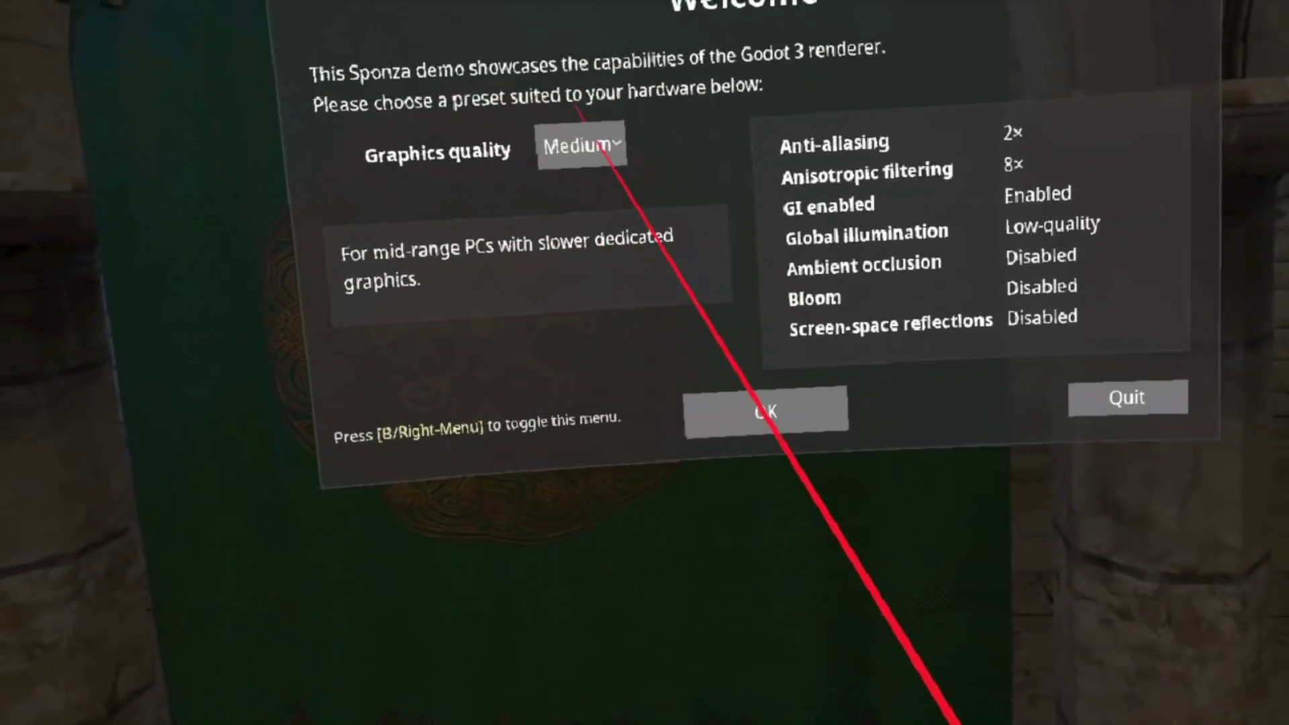
Use the laser pointer to pick High in the Graphics quality dropdown
{"action": "left_click", "coordinate": [578, 129]}
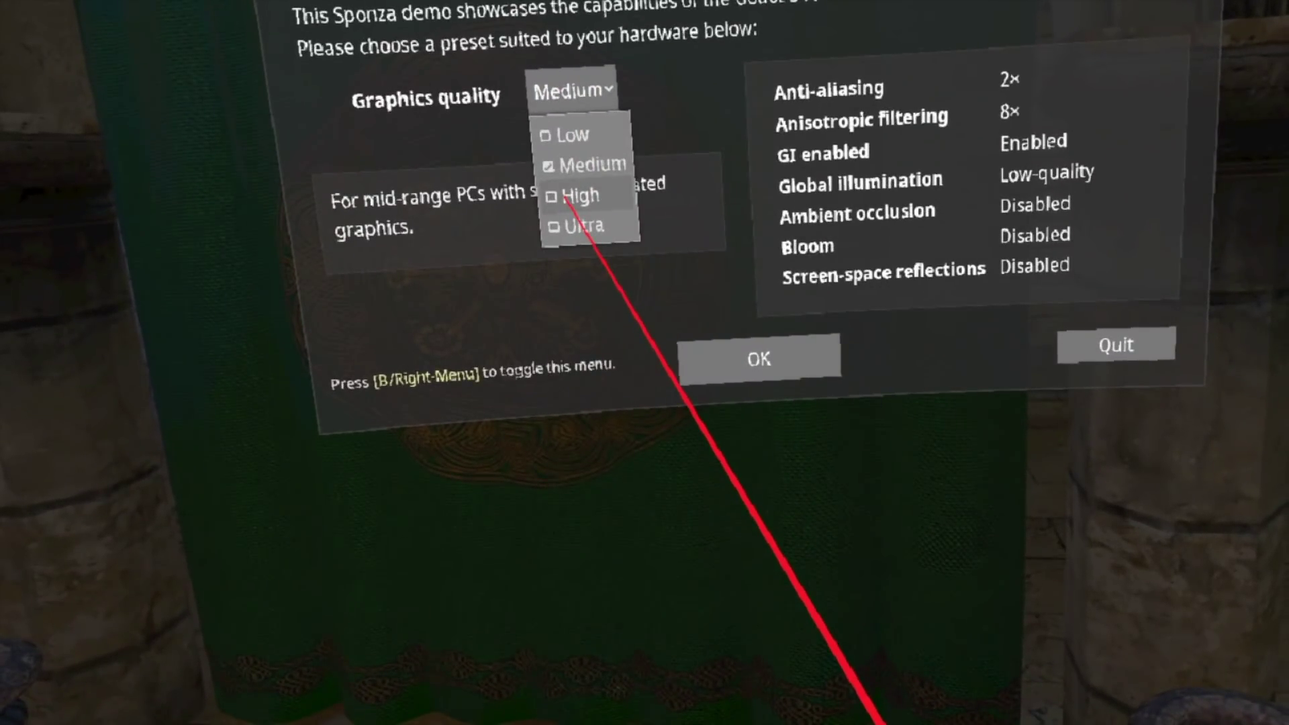
{"action": "left_click", "coordinate": [567, 196]}
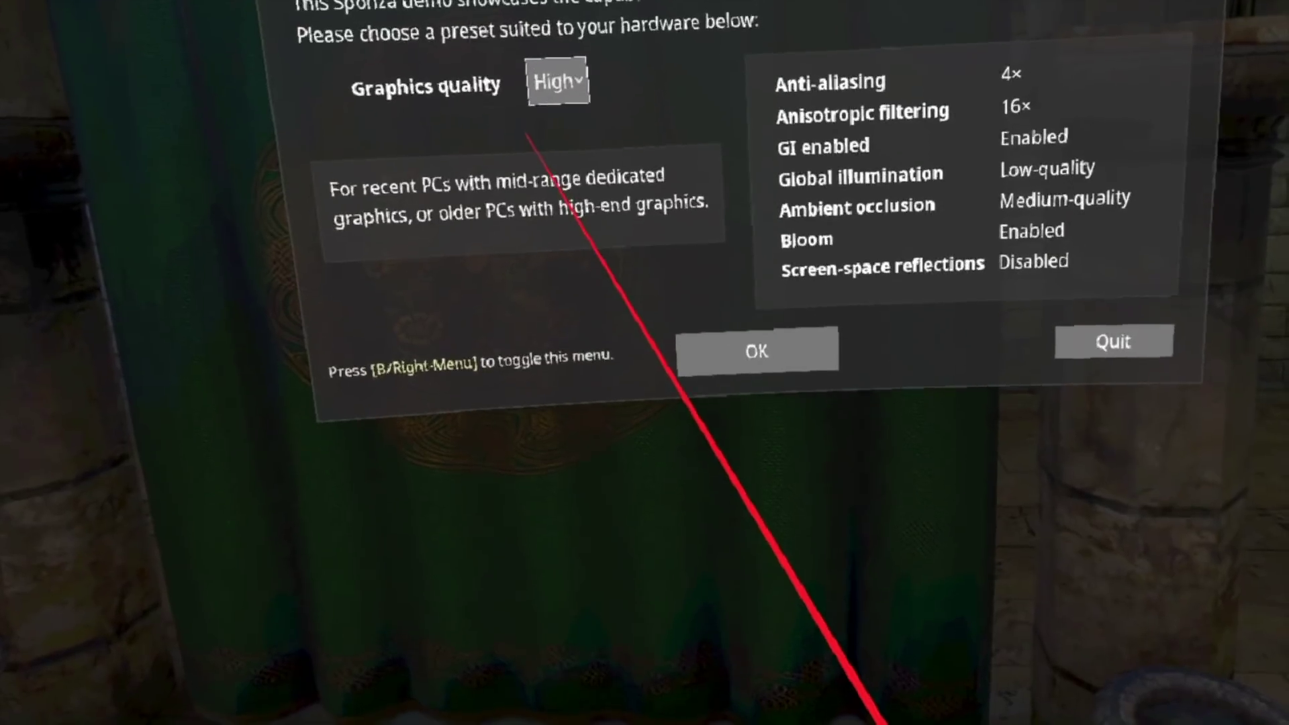